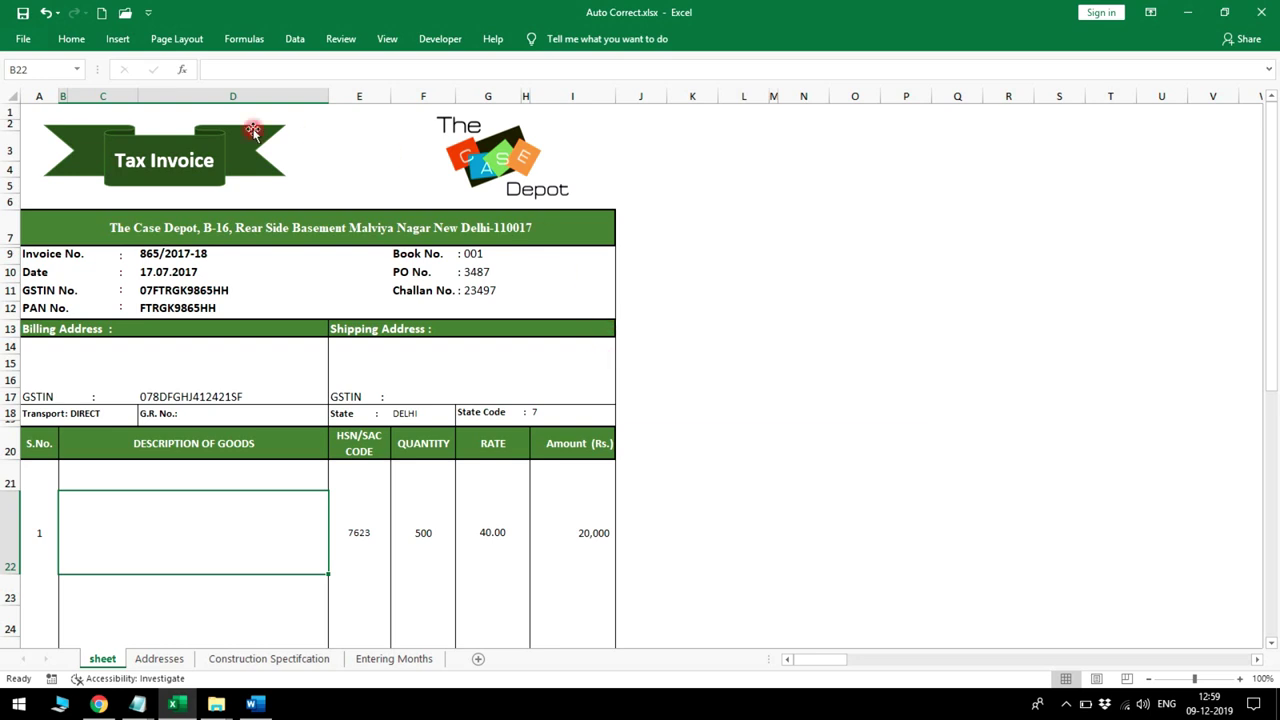
Step: Look over the Tax Invoice's billing rows 14-15, description area B22:B24 and Rate cell G22
scroll(657, 560, "down", 6)
scroll(659, 563, "up", 6)
left_click(14, 348)
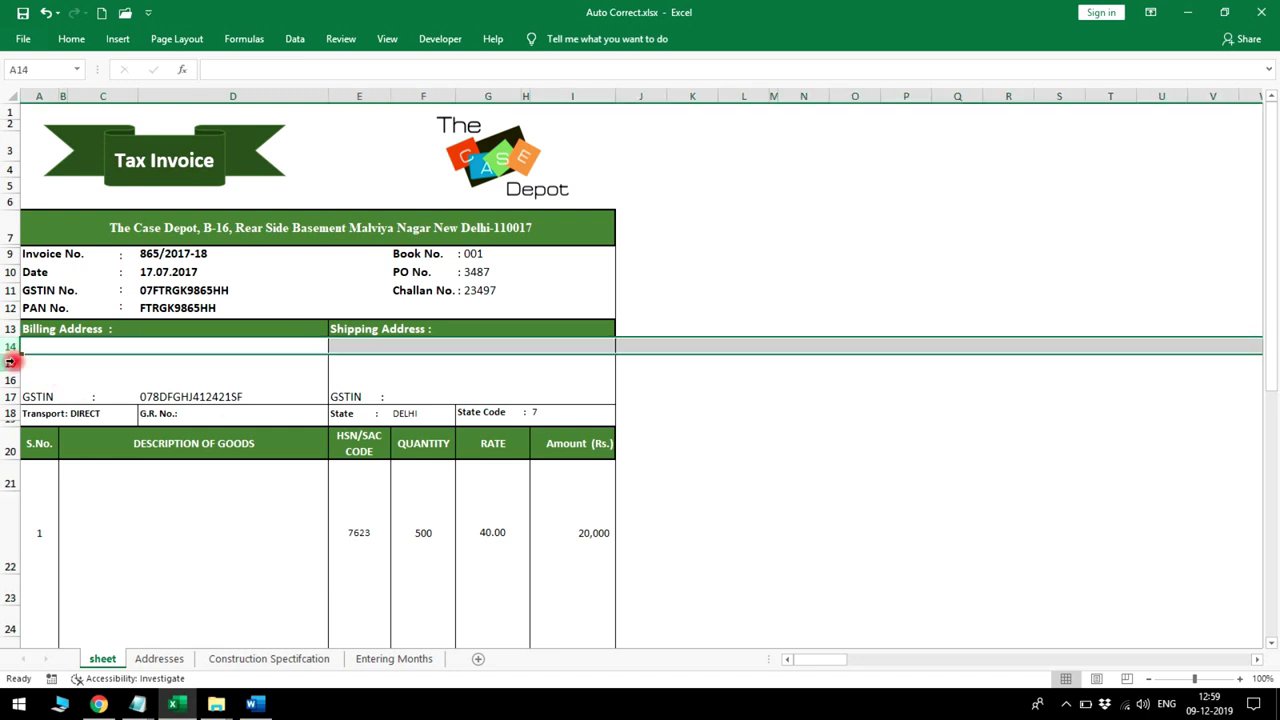
left_click(11, 366)
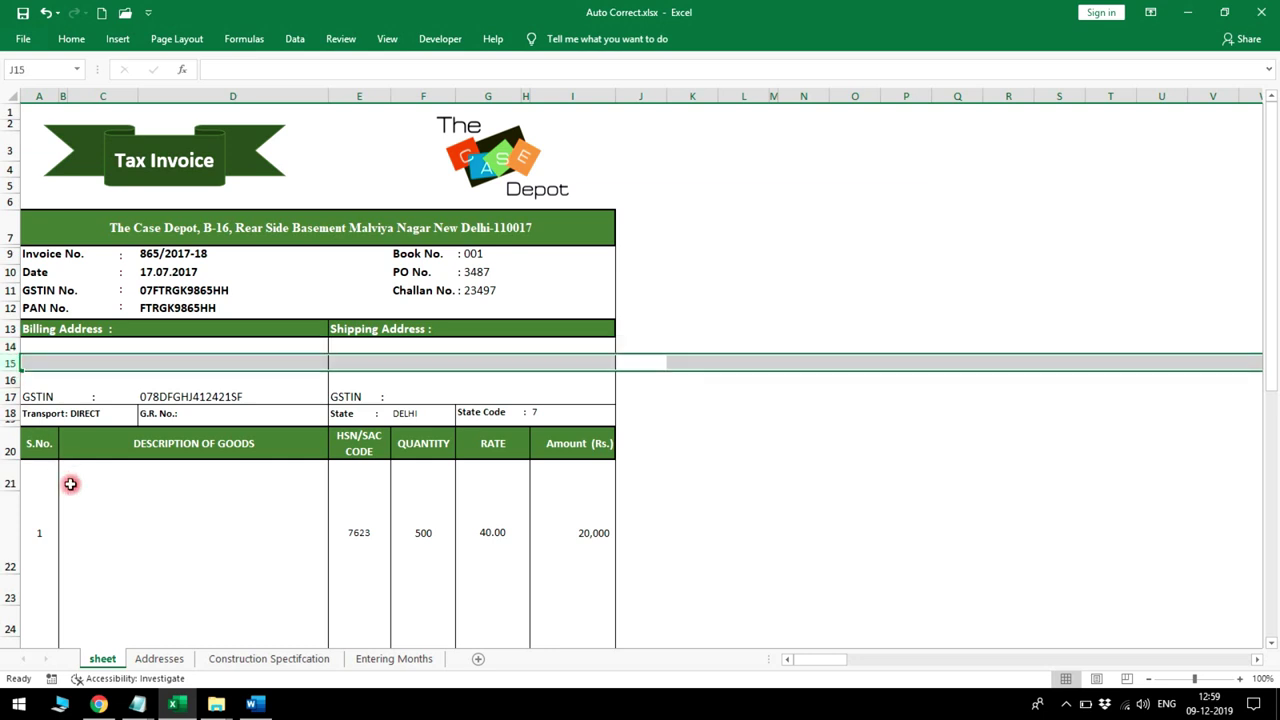
left_click_drag(208, 500, 213, 609)
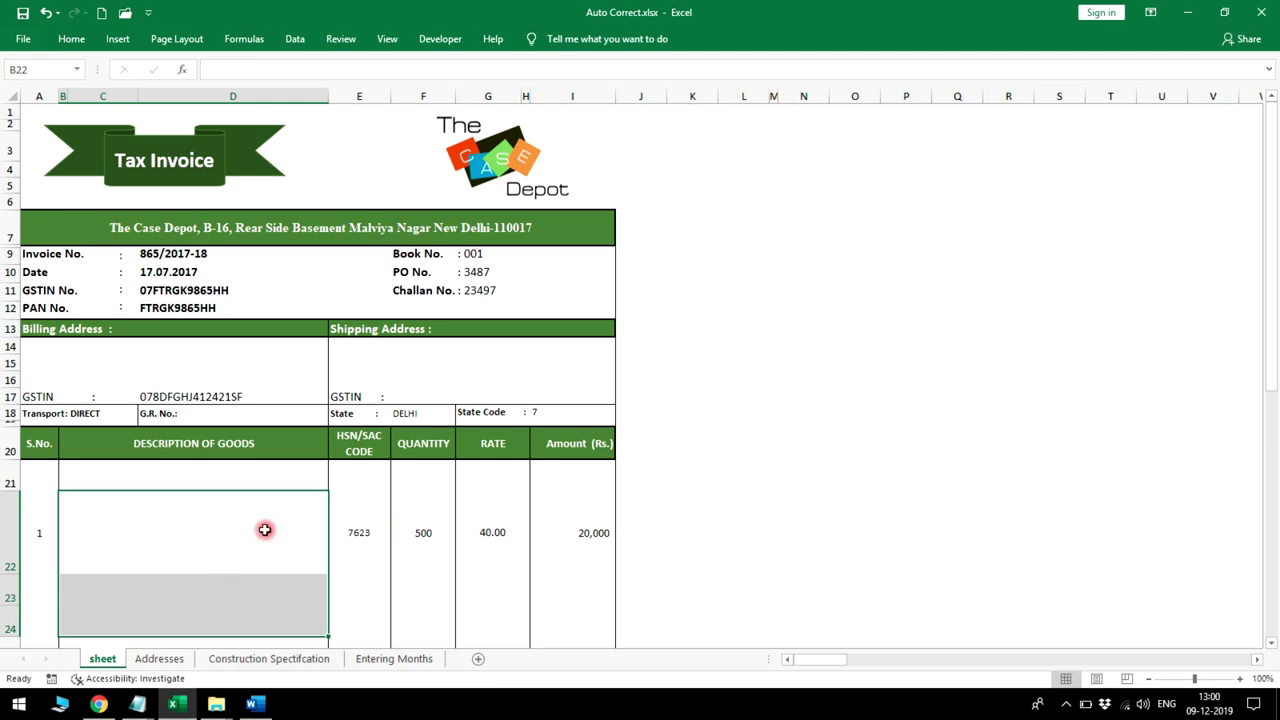
left_click(494, 558)
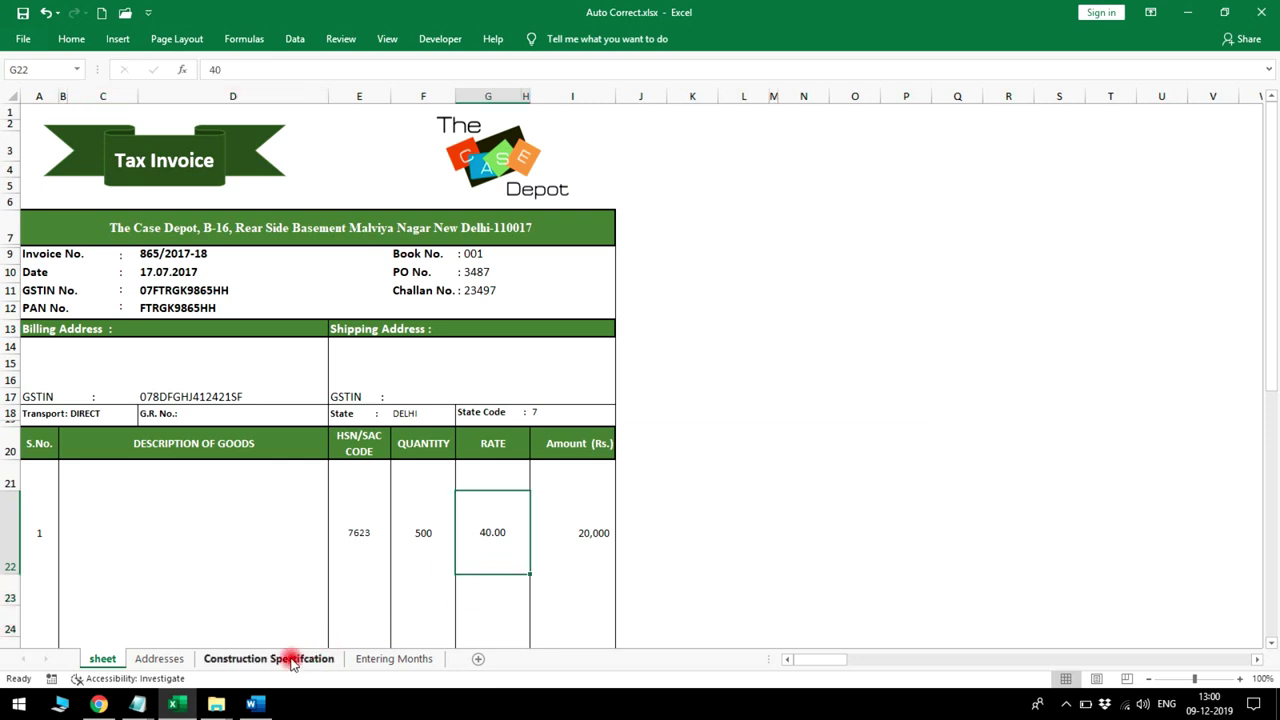
Step: Inspect the long construction description in B2 on the Construction Specifcation sheet without changing it
left_click(289, 658)
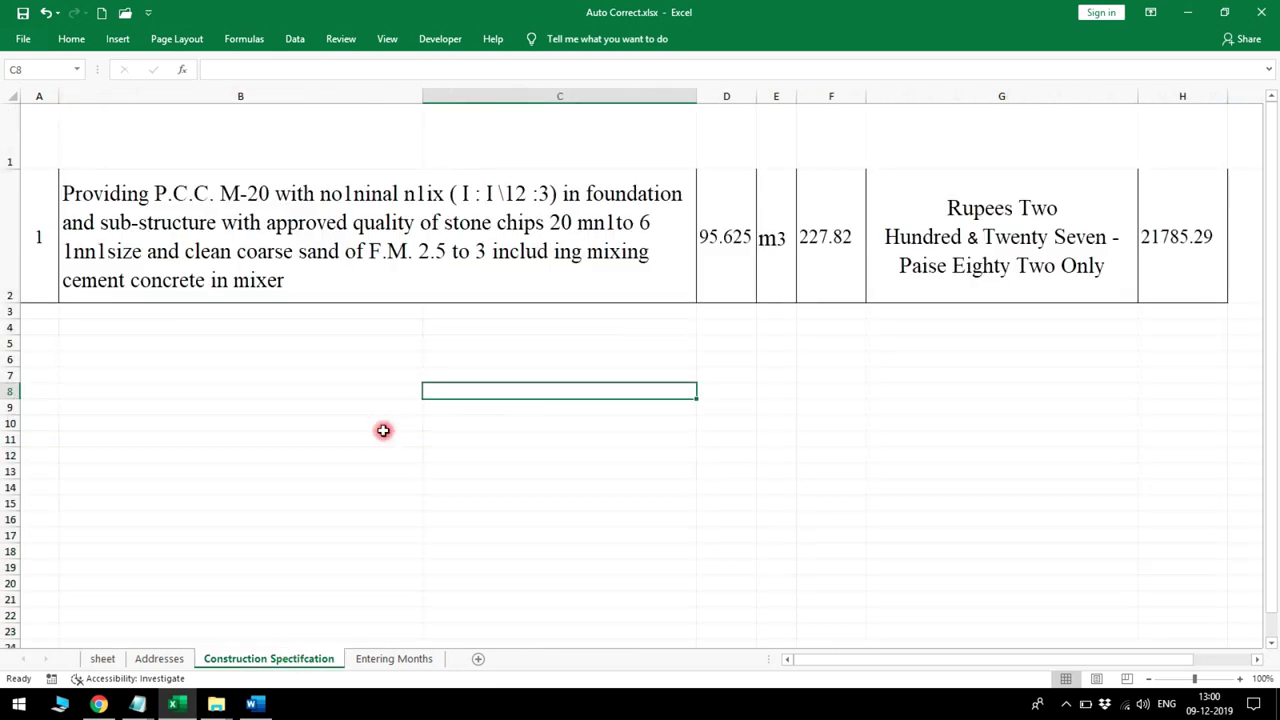
double_click(75, 190)
left_click_drag(290, 281, 62, 192)
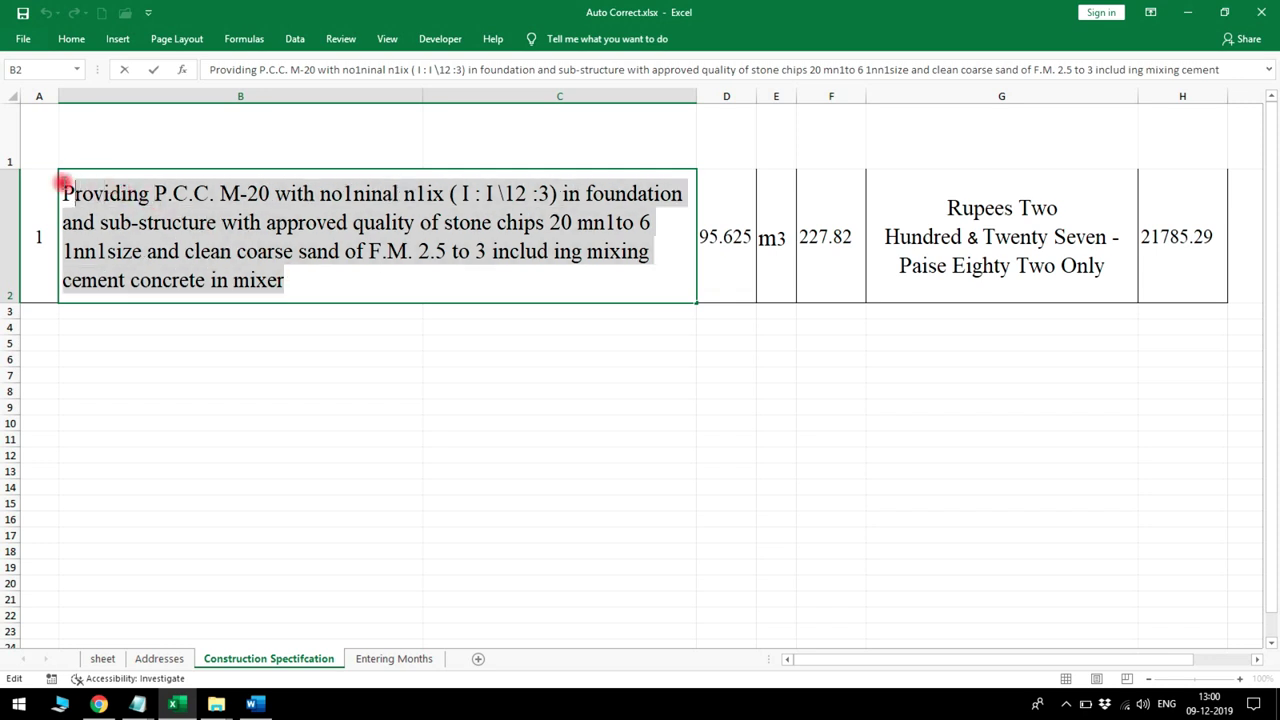
left_click(443, 342)
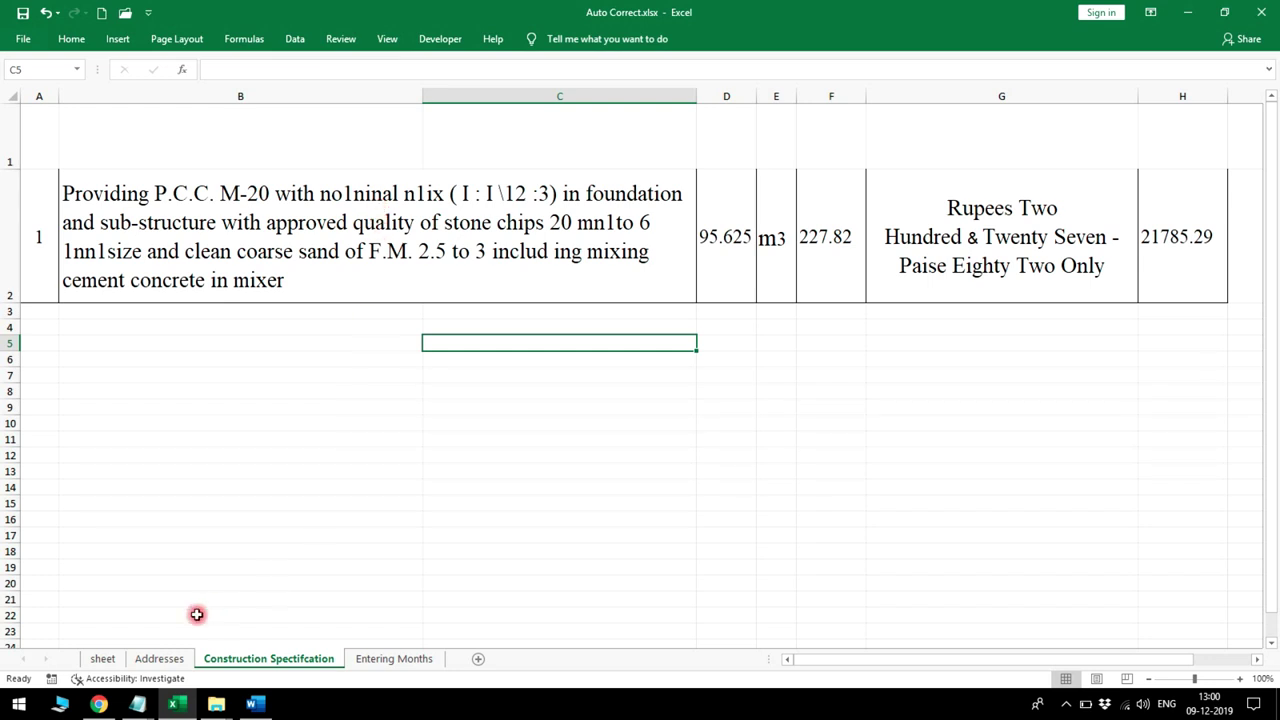
Step: Back on the Tax Invoice, check description cell B22 and billing address cells A14 and A15
left_click(103, 659)
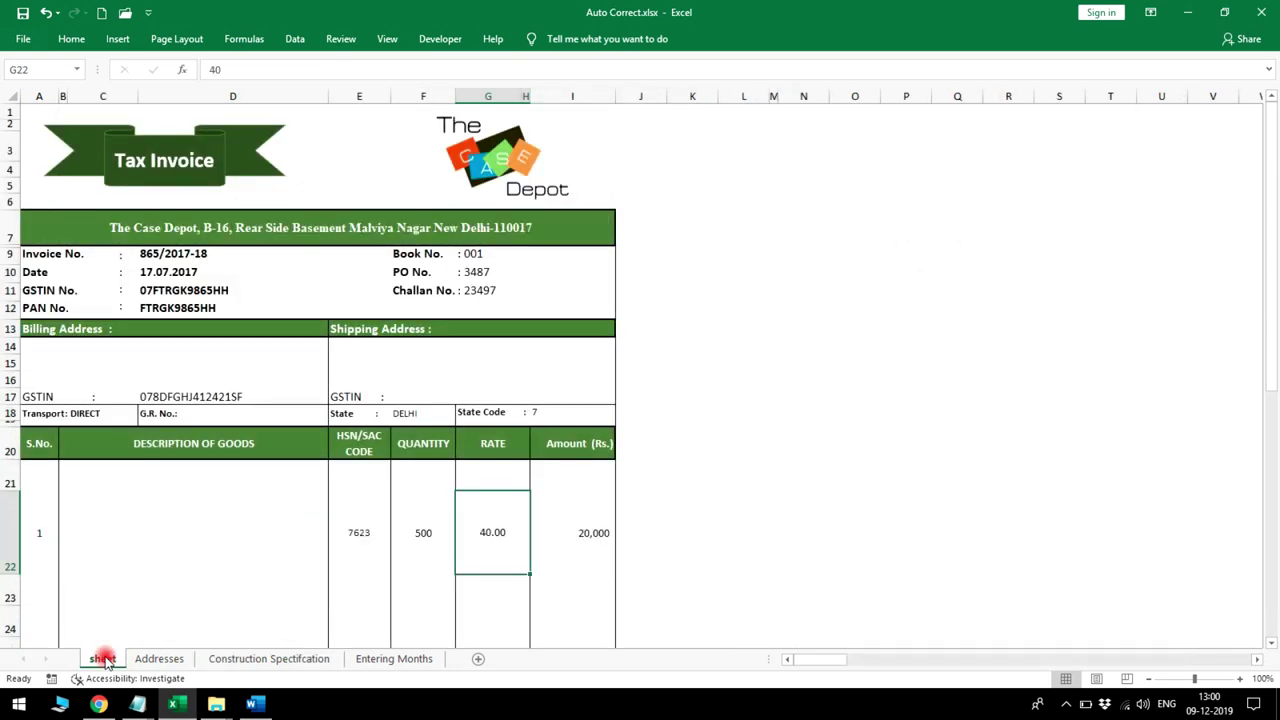
left_click(193, 531)
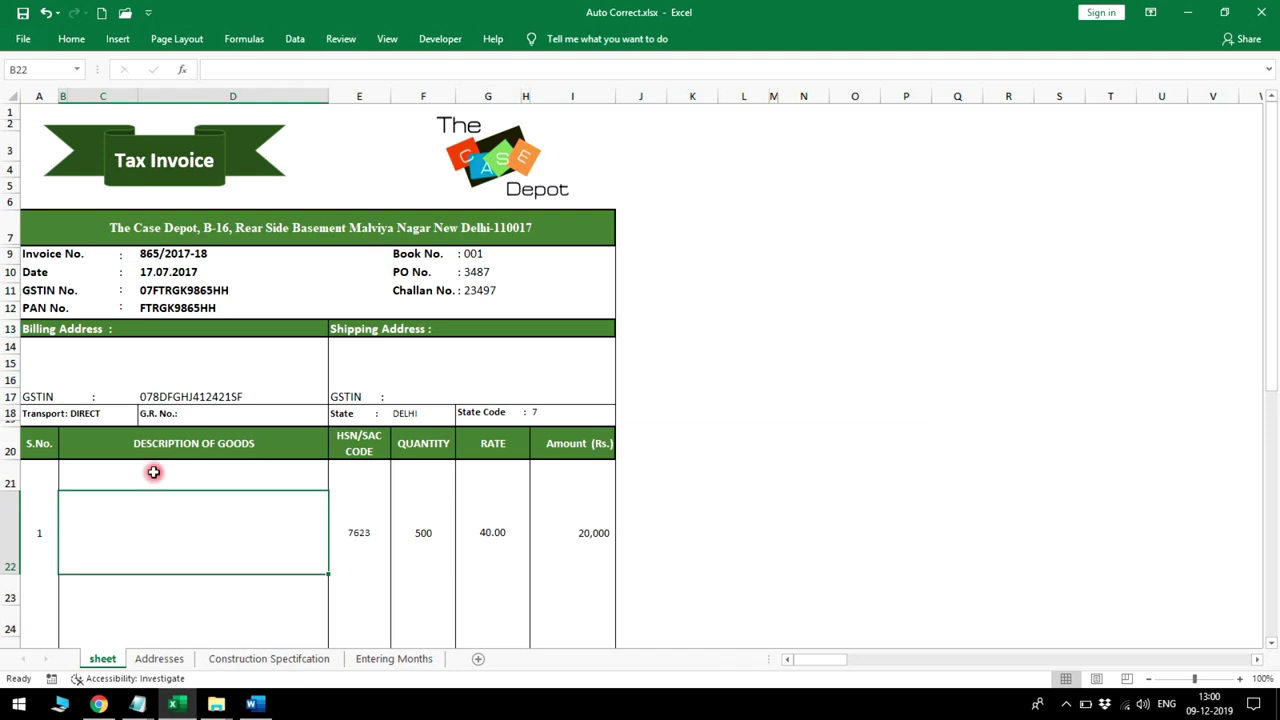
left_click(50, 346)
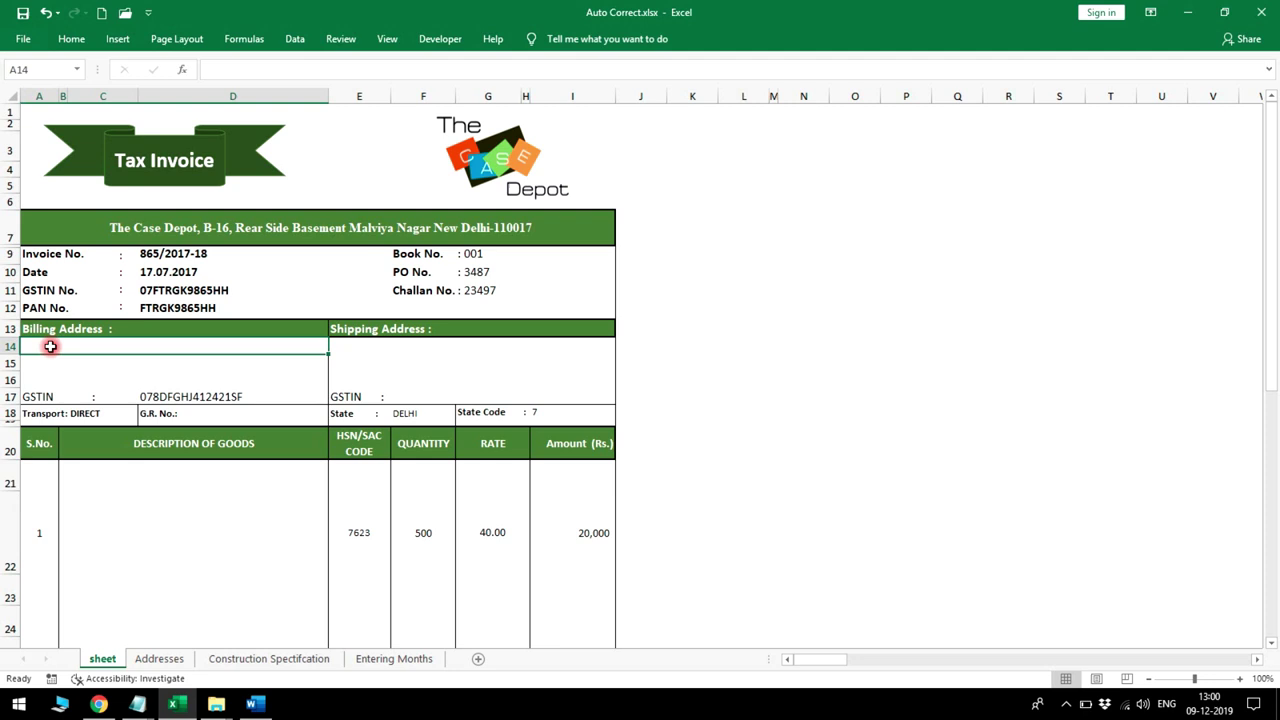
left_click(97, 363)
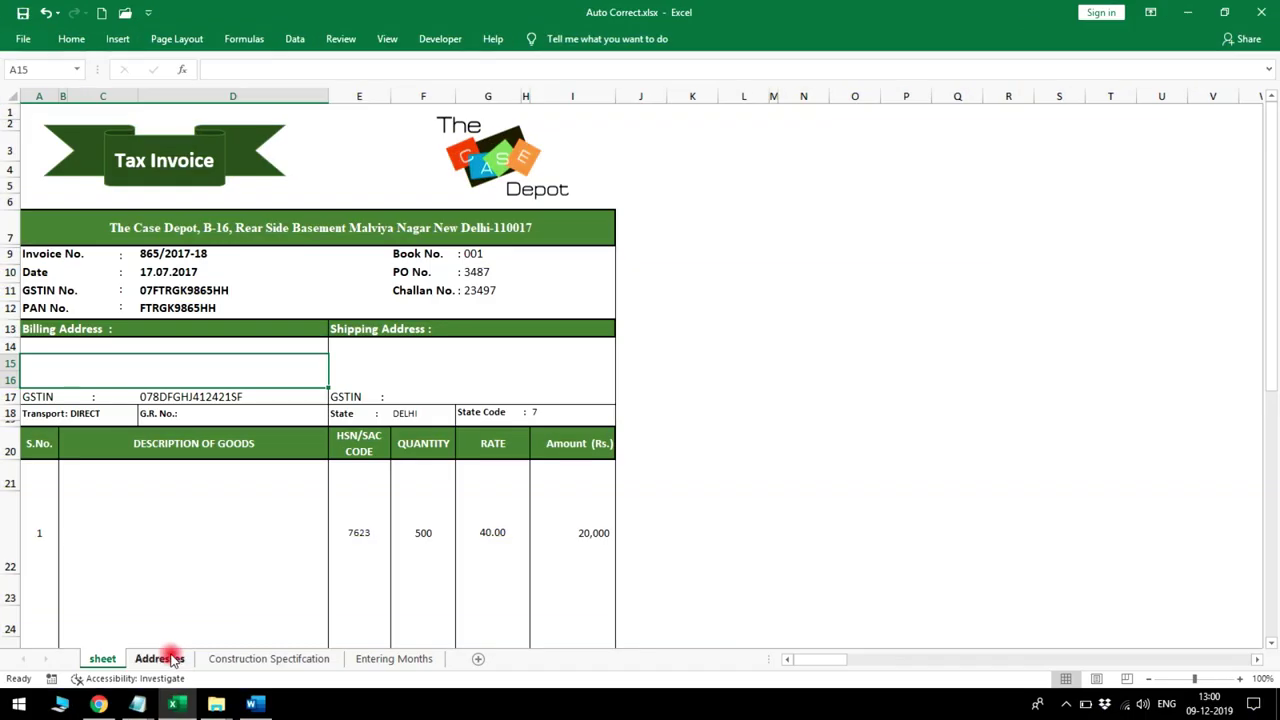
Step: Review the company names and addresses on Addresses, then the Construction Specifcation description in B2
left_click(172, 658)
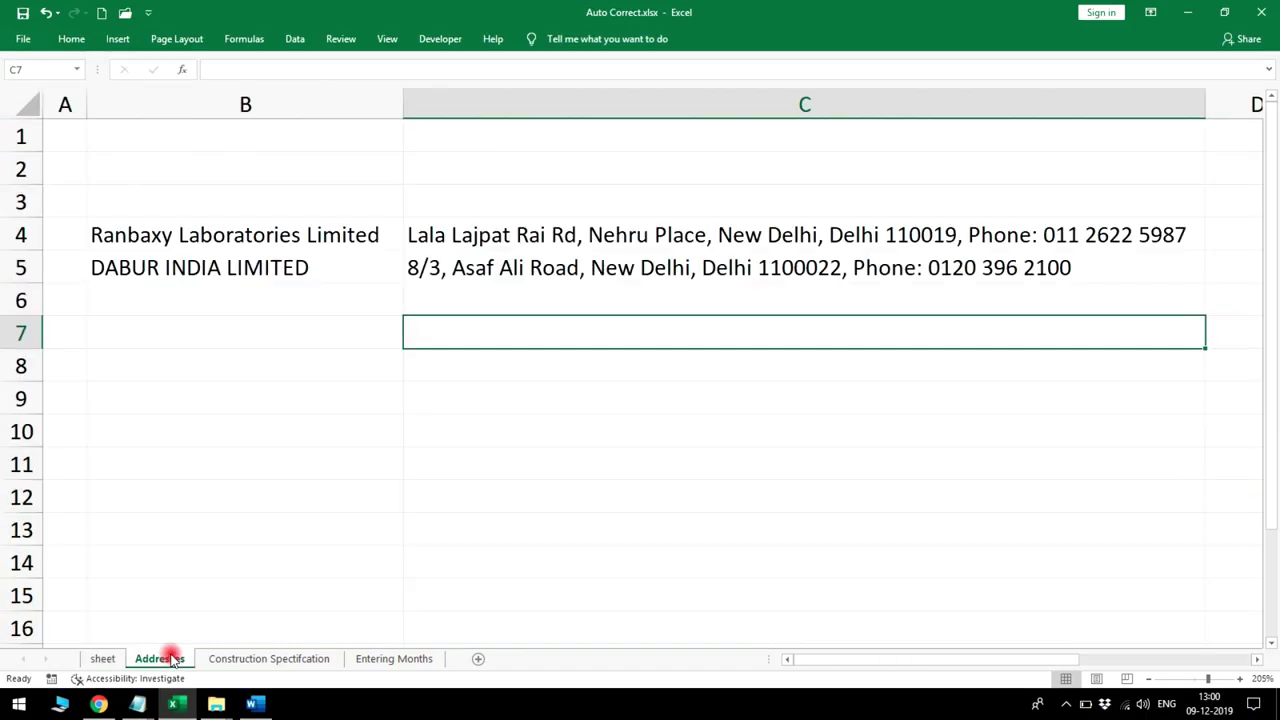
left_click_drag(346, 237, 349, 266)
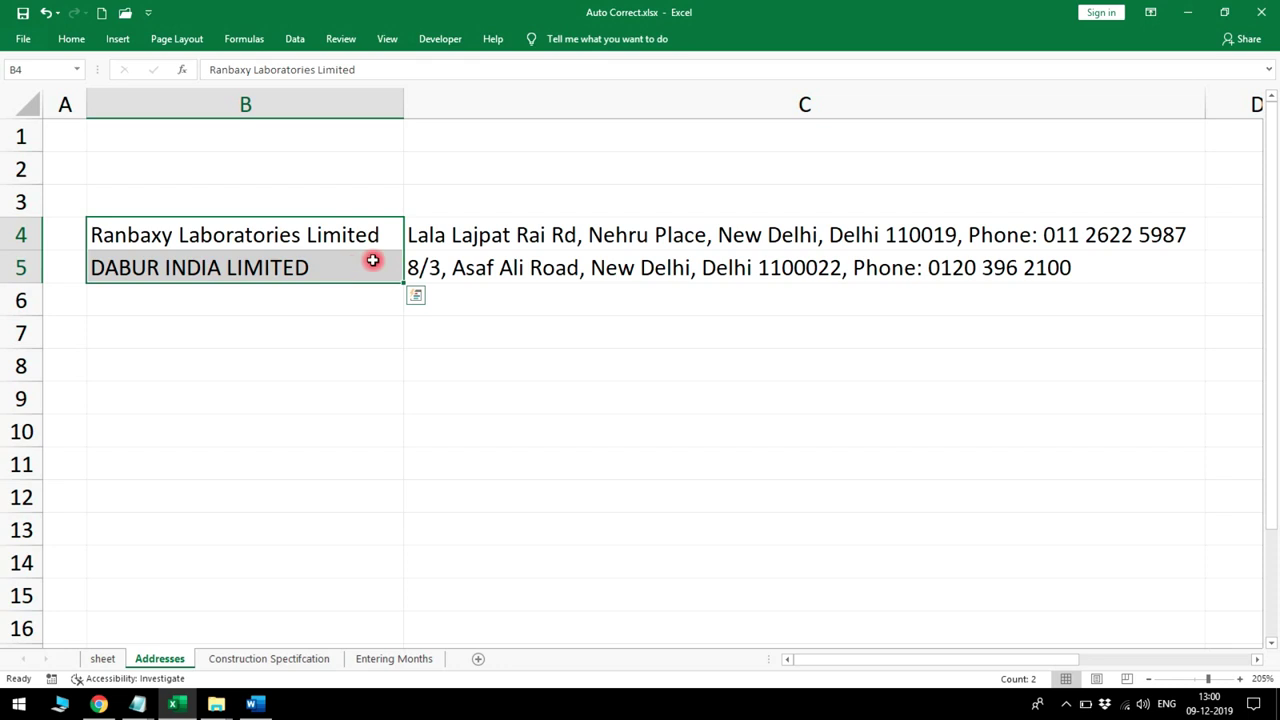
left_click_drag(420, 236, 453, 267)
left_click(292, 658)
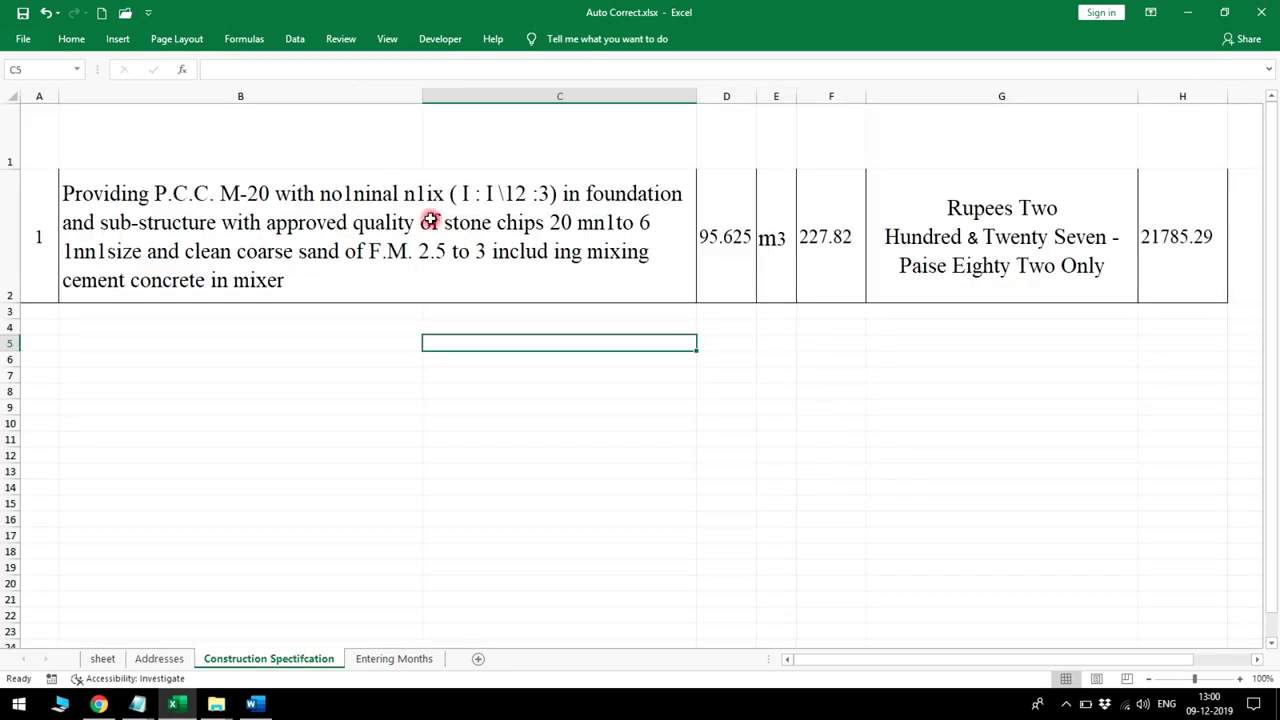
left_click(313, 214)
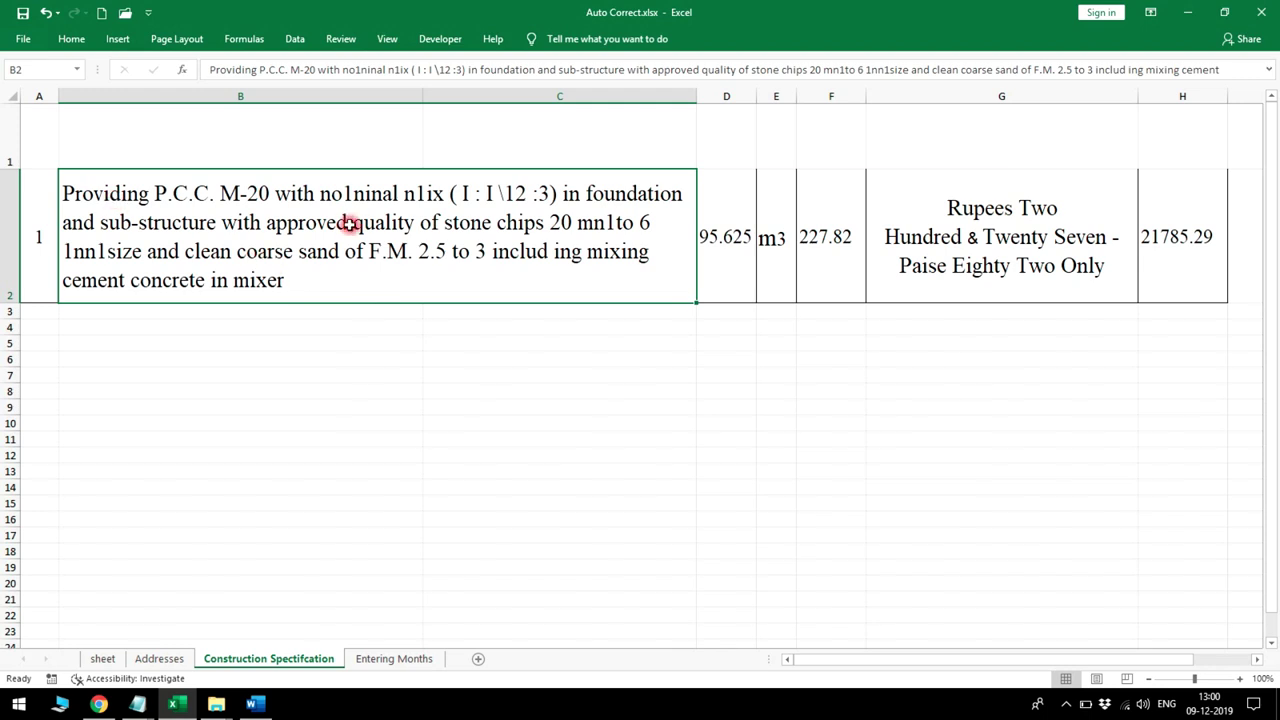
Step: Glance at the Entering Months sheet, then return to Addresses and select an empty cell below the list
left_click(375, 660)
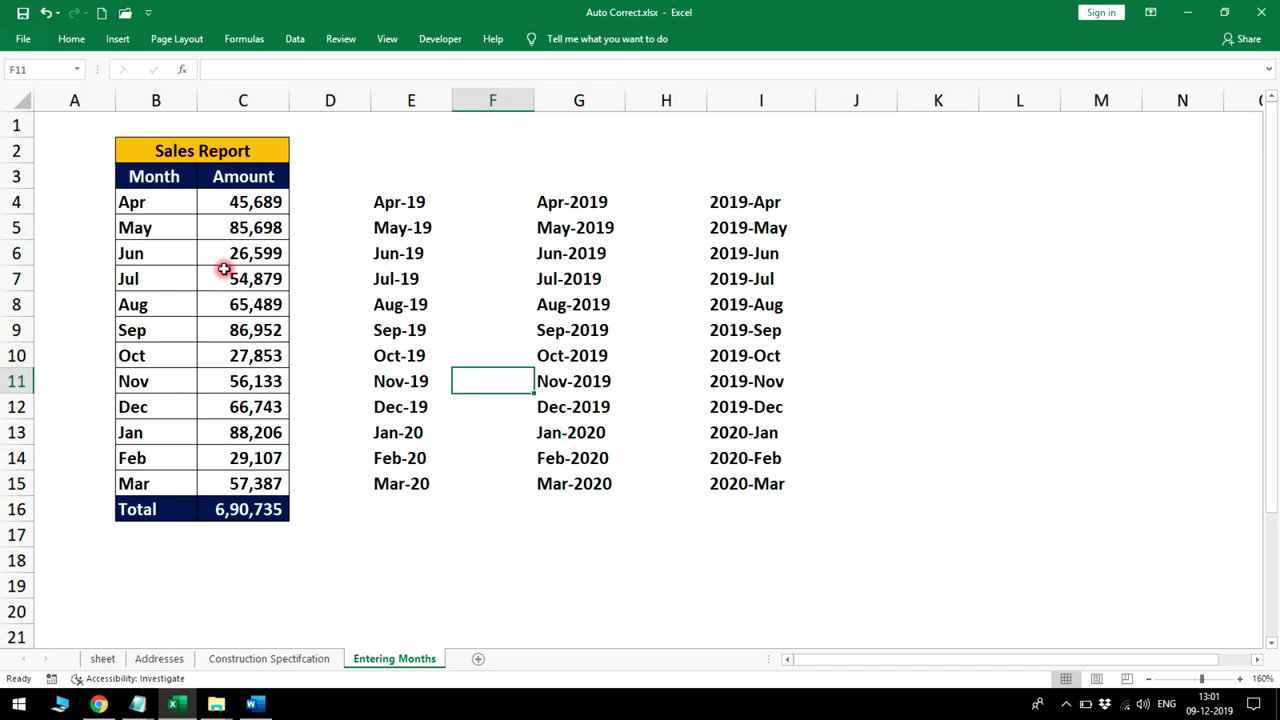
left_click(260, 658)
left_click(152, 660)
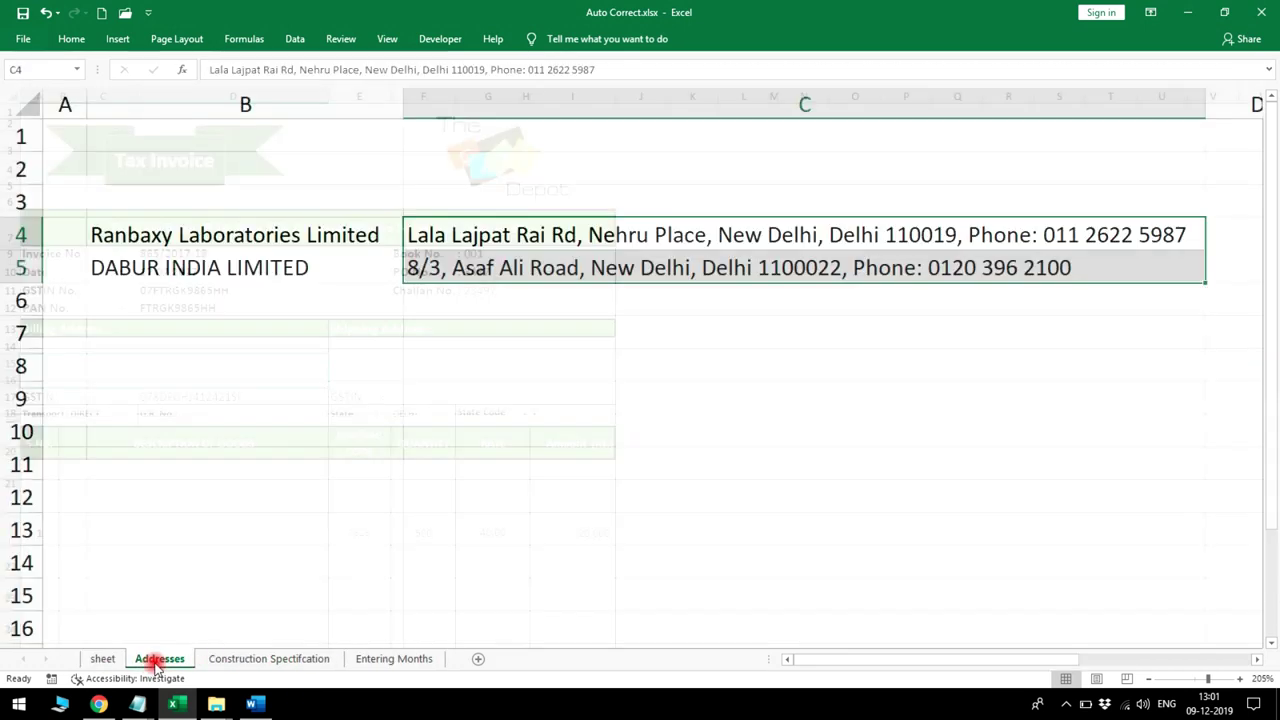
left_click(223, 277)
left_click(257, 358)
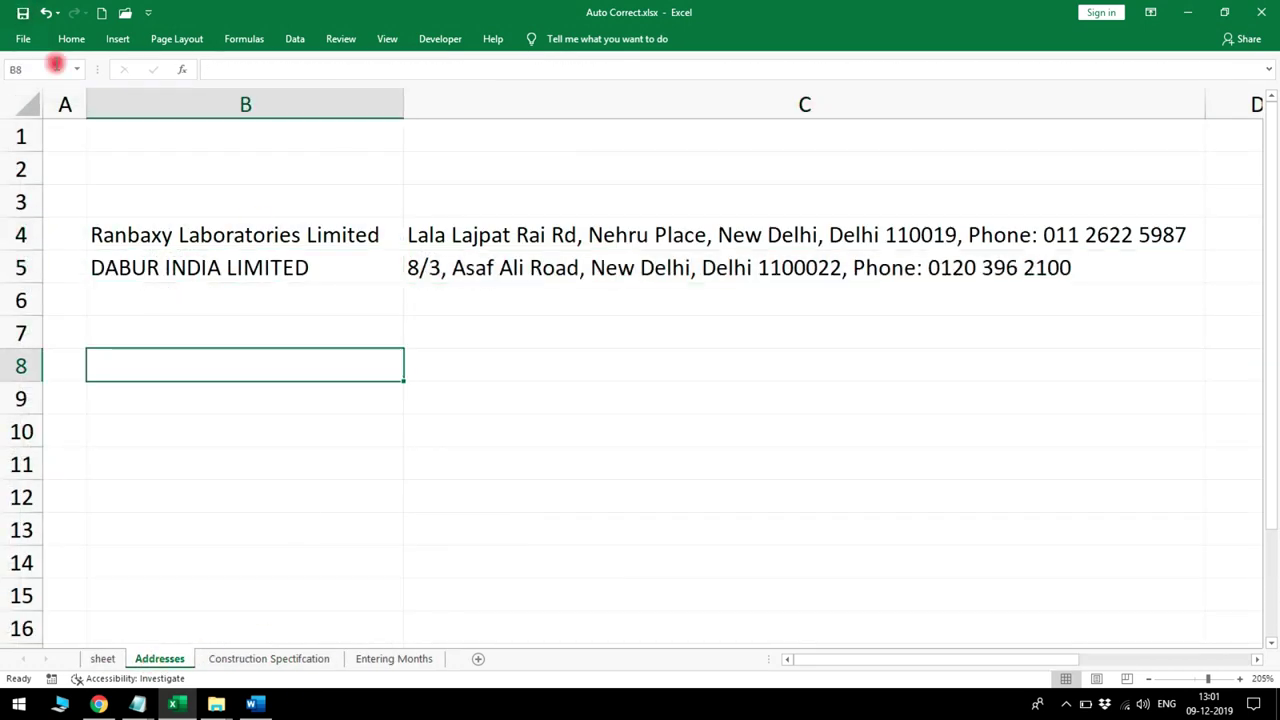
key("Right")
key("Down")
key("Down")
key("Down")
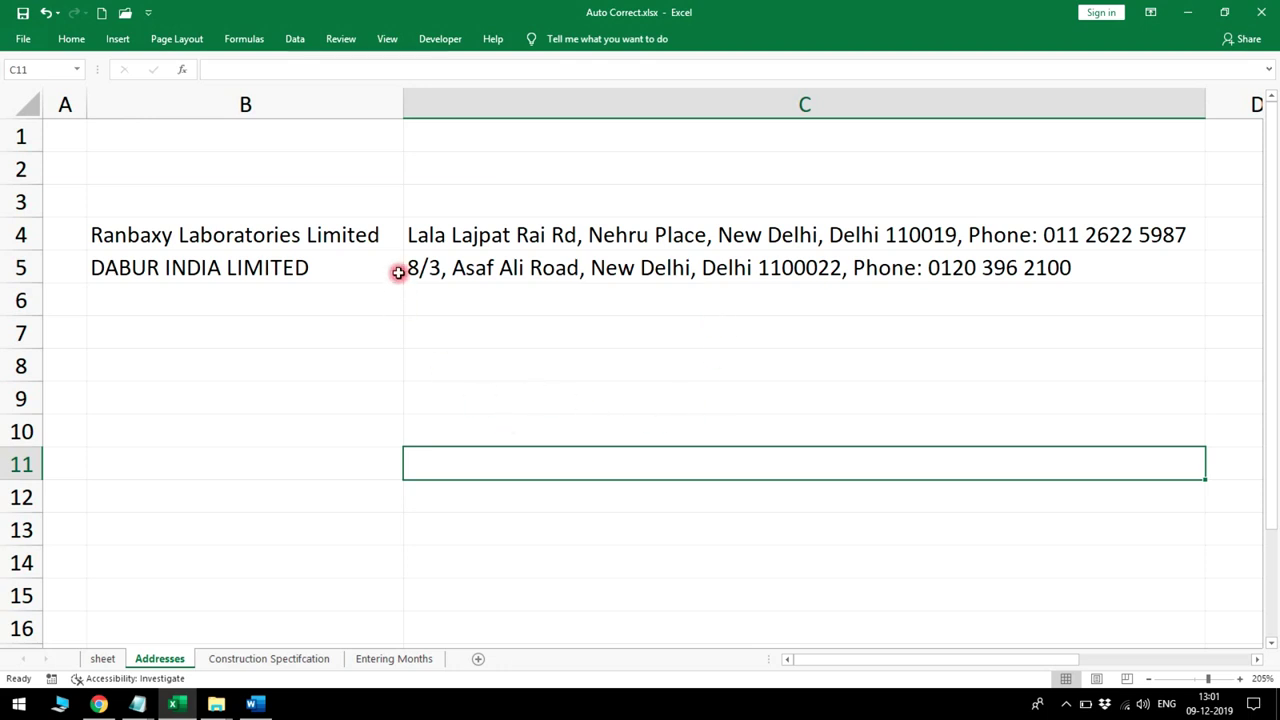
Step: Copy the company name 'Ranbaxy Laboratories Limited' from cell B4
double_click(385, 236)
left_click_drag(385, 236, 69, 234)
key("ctrl+c")
left_click(380, 409)
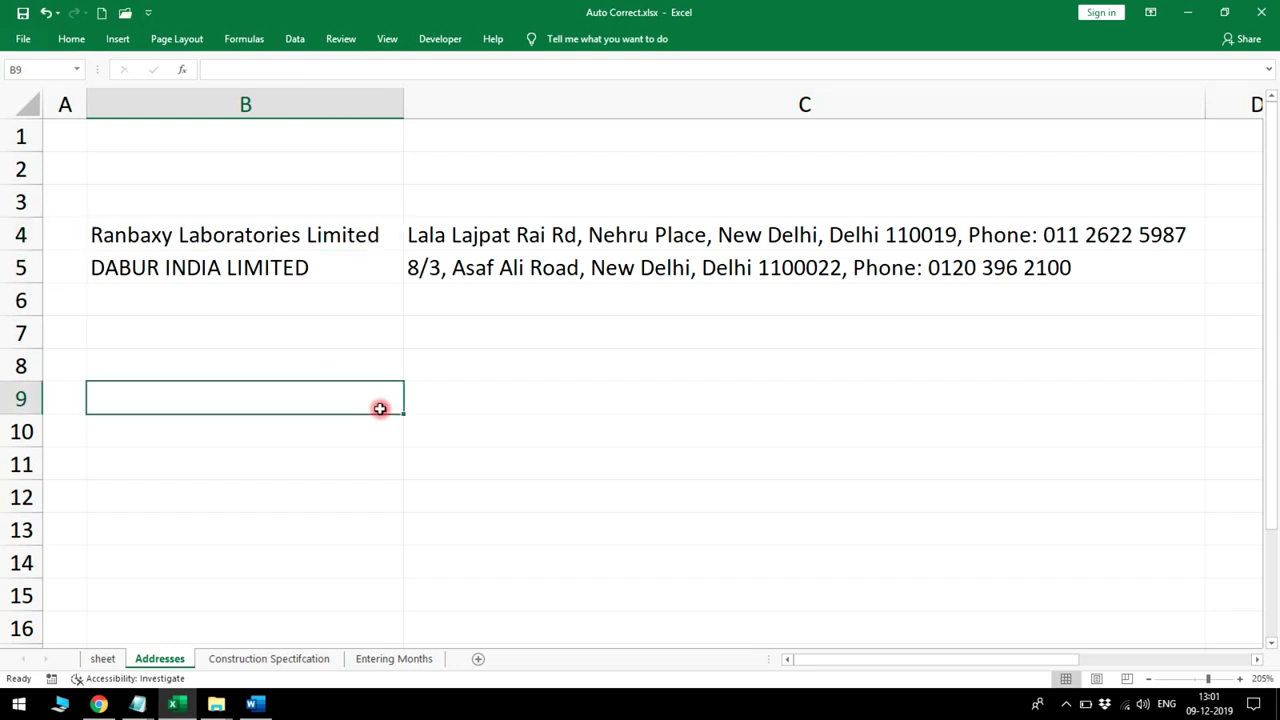
left_click(23, 39)
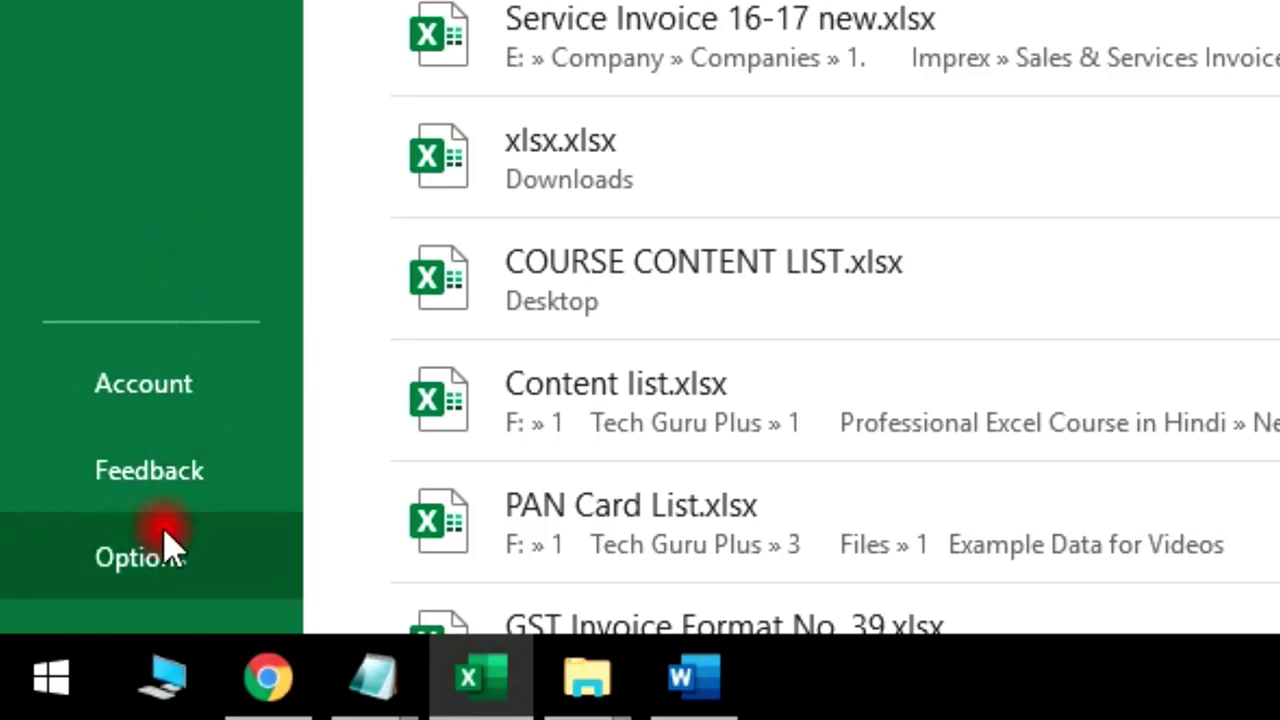
Step: In Proofing's AutoCorrect Options, paste 'Ranbaxy Laboratories Limited' as the replacement text
left_click(166, 545)
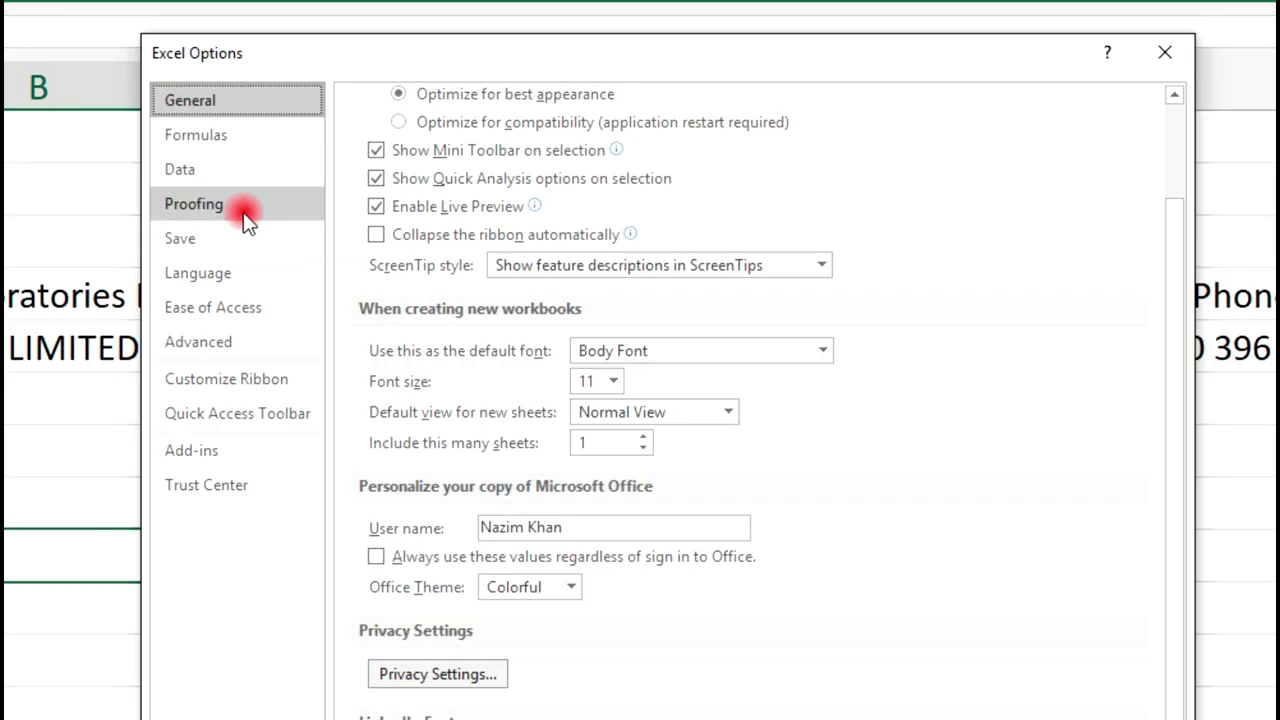
left_click(428, 97)
left_click(828, 220)
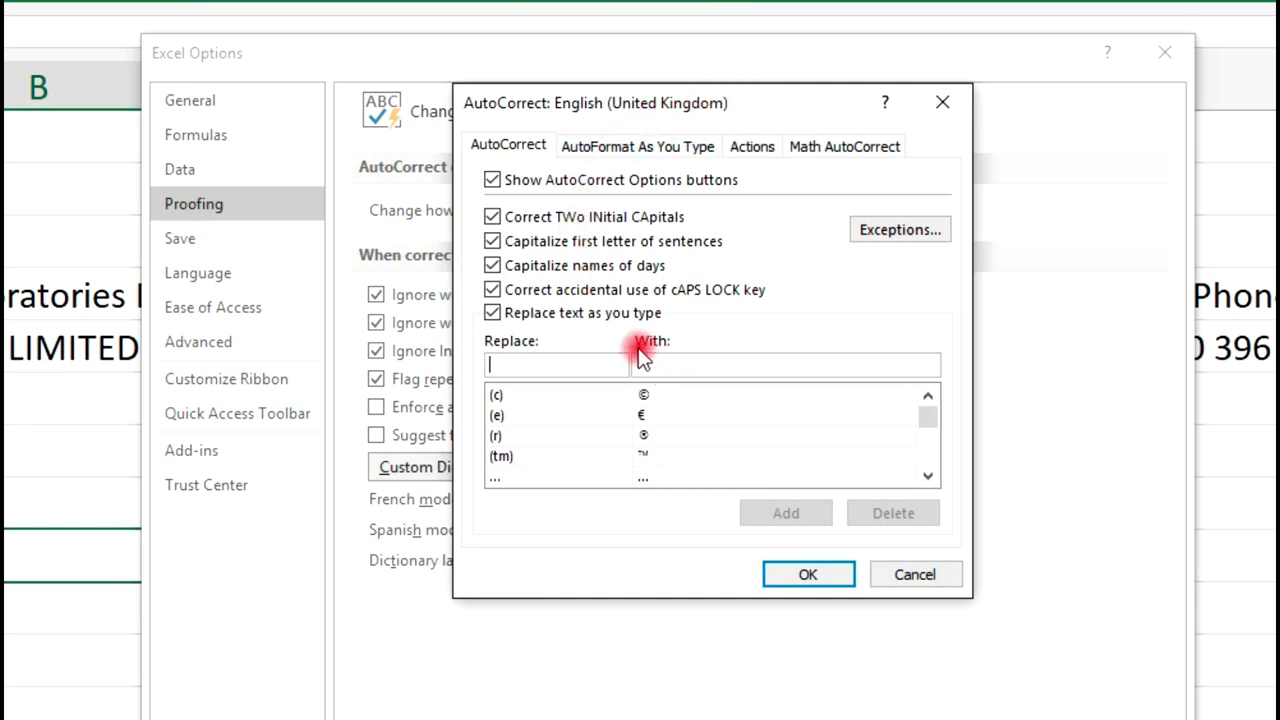
left_click(660, 362)
key("ctrl+v")
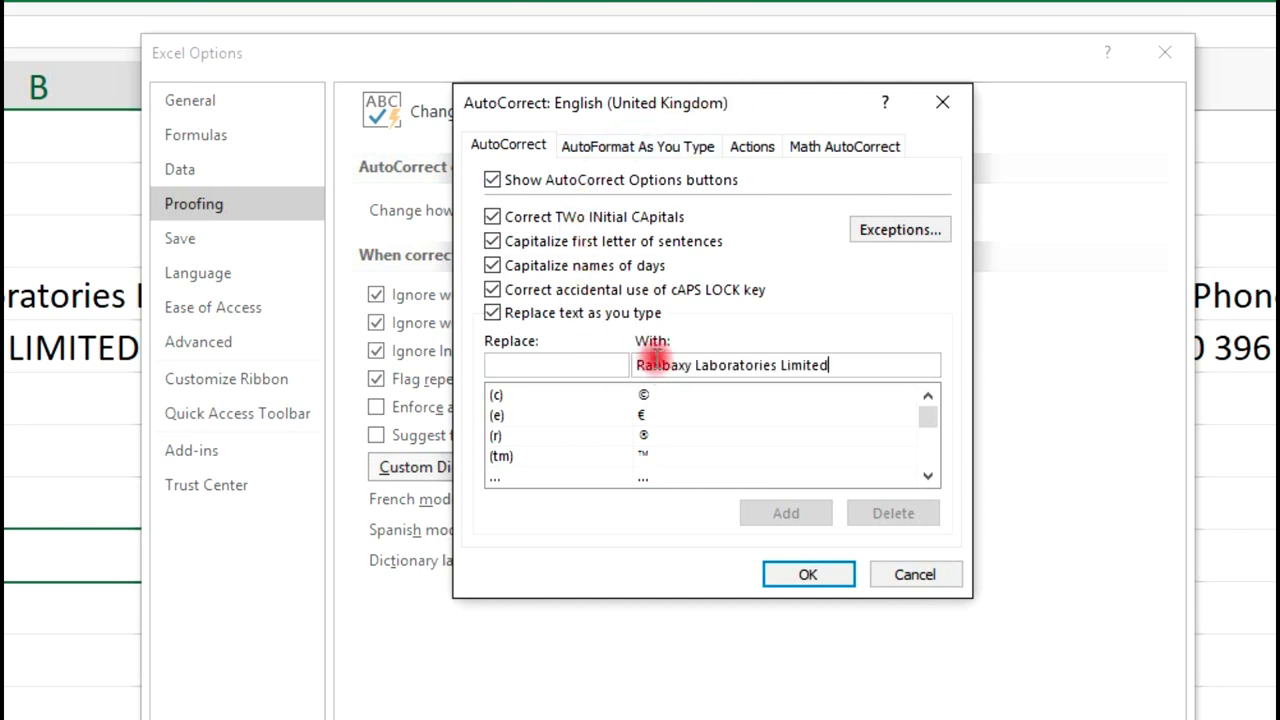
left_click_drag(645, 362, 850, 363)
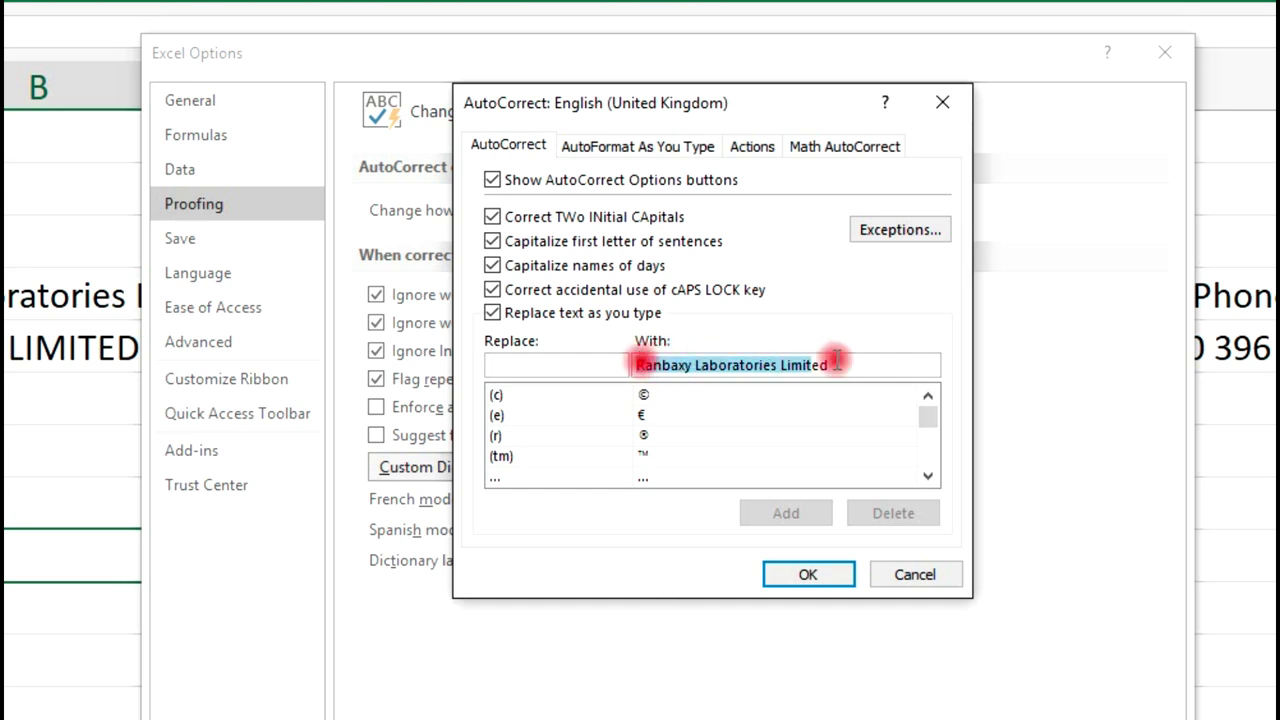
left_click(890, 362)
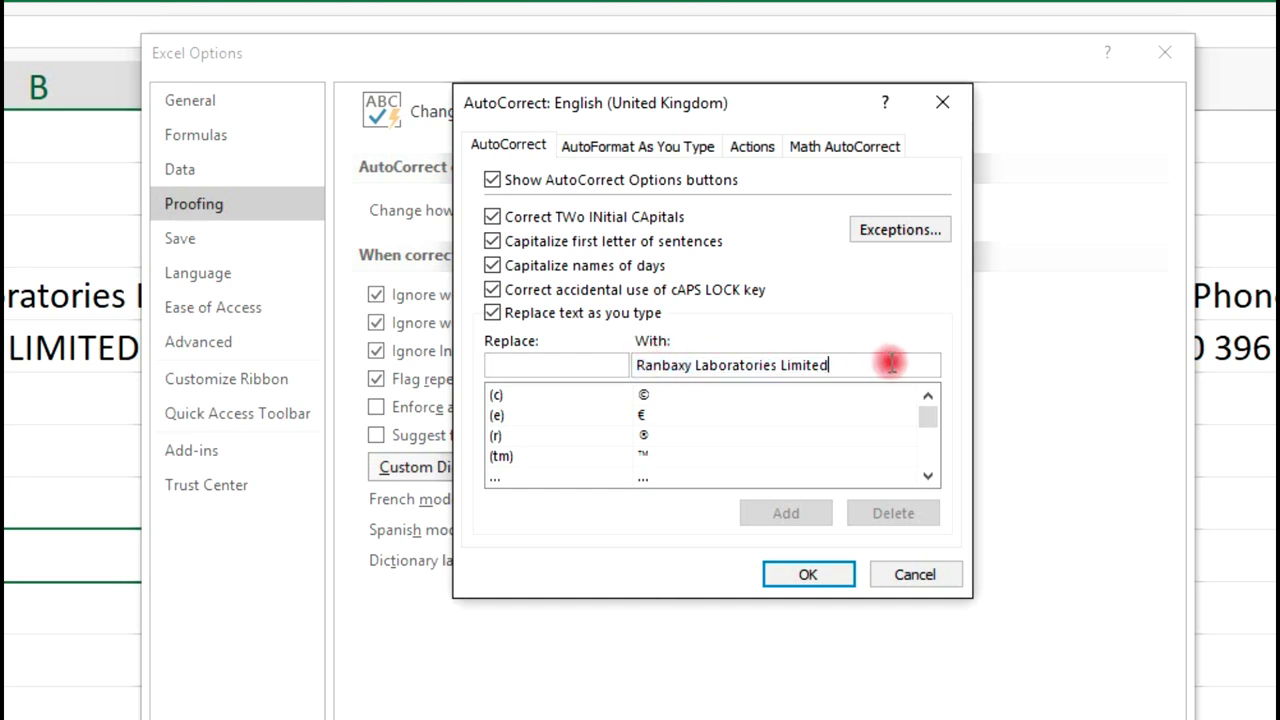
Step: Add it under the code 'ran' and confirm both option dialogs
left_click(557, 362)
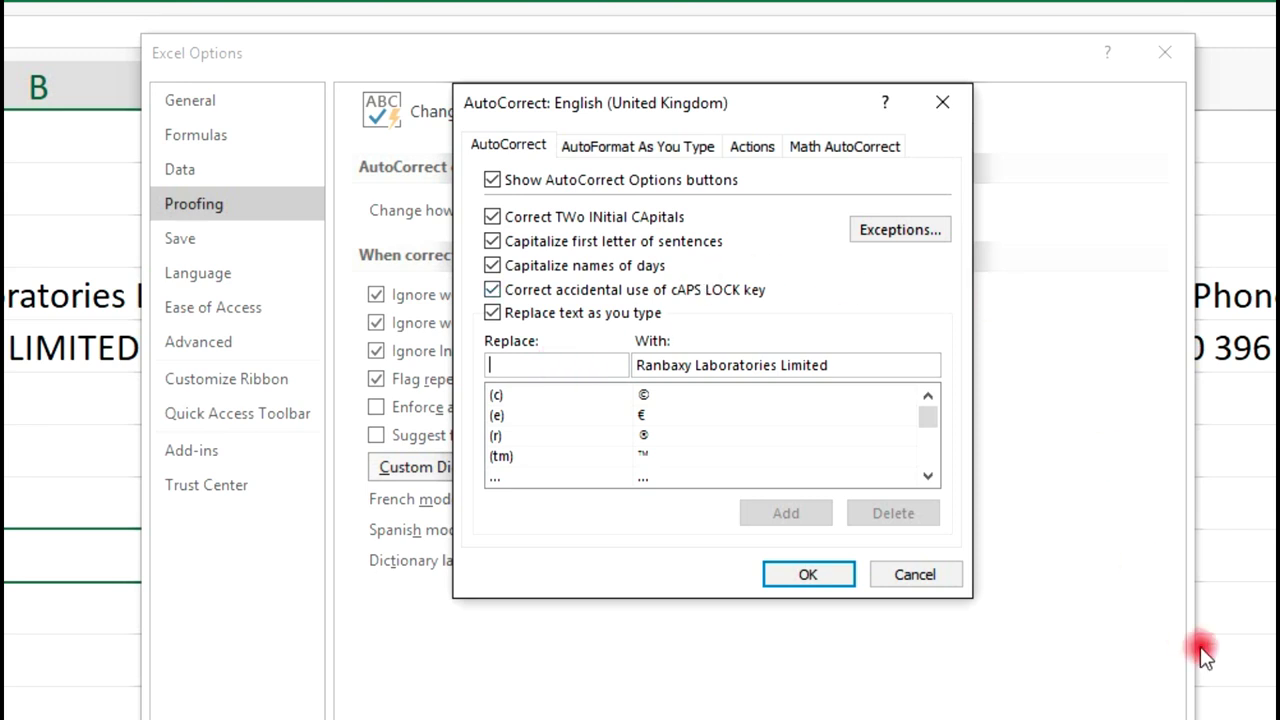
type("ran")
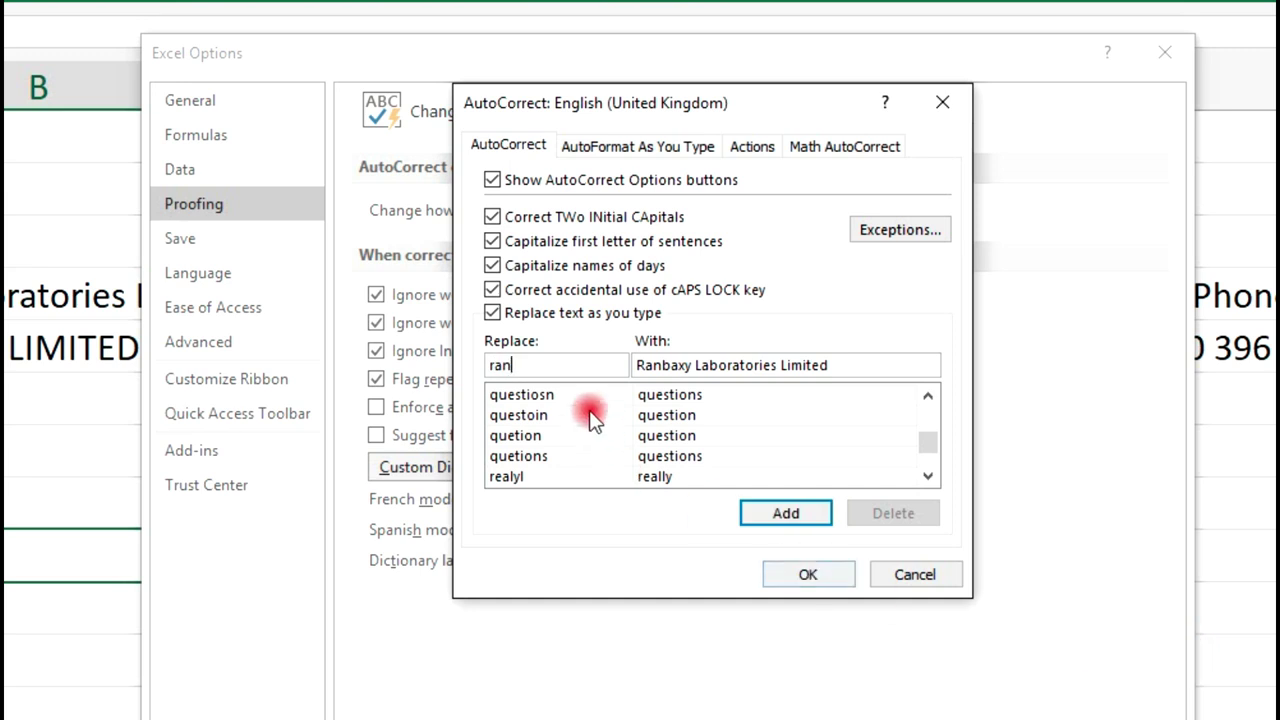
left_click(770, 507)
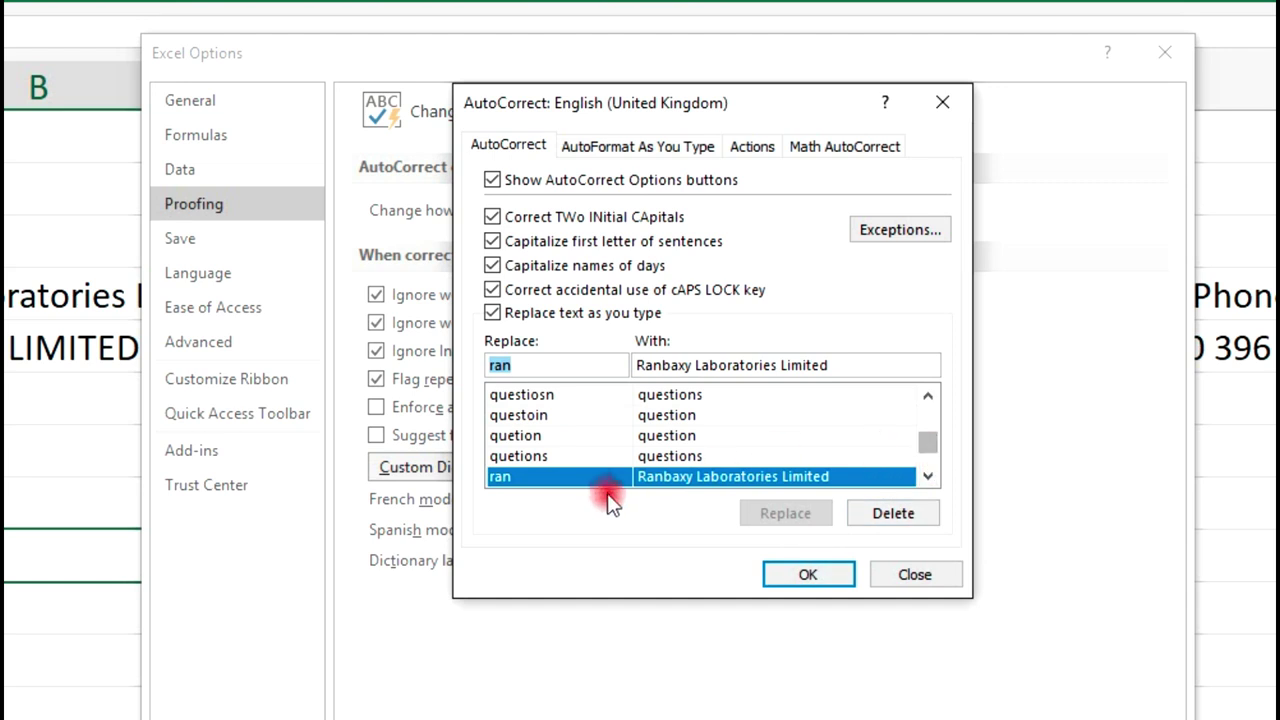
left_click(934, 446)
scroll(934, 446, "down", 2)
scroll(934, 446, "down", 2)
scroll(934, 446, "down", 2)
scroll(934, 446, "down", 2)
scroll(934, 450, "down", 2)
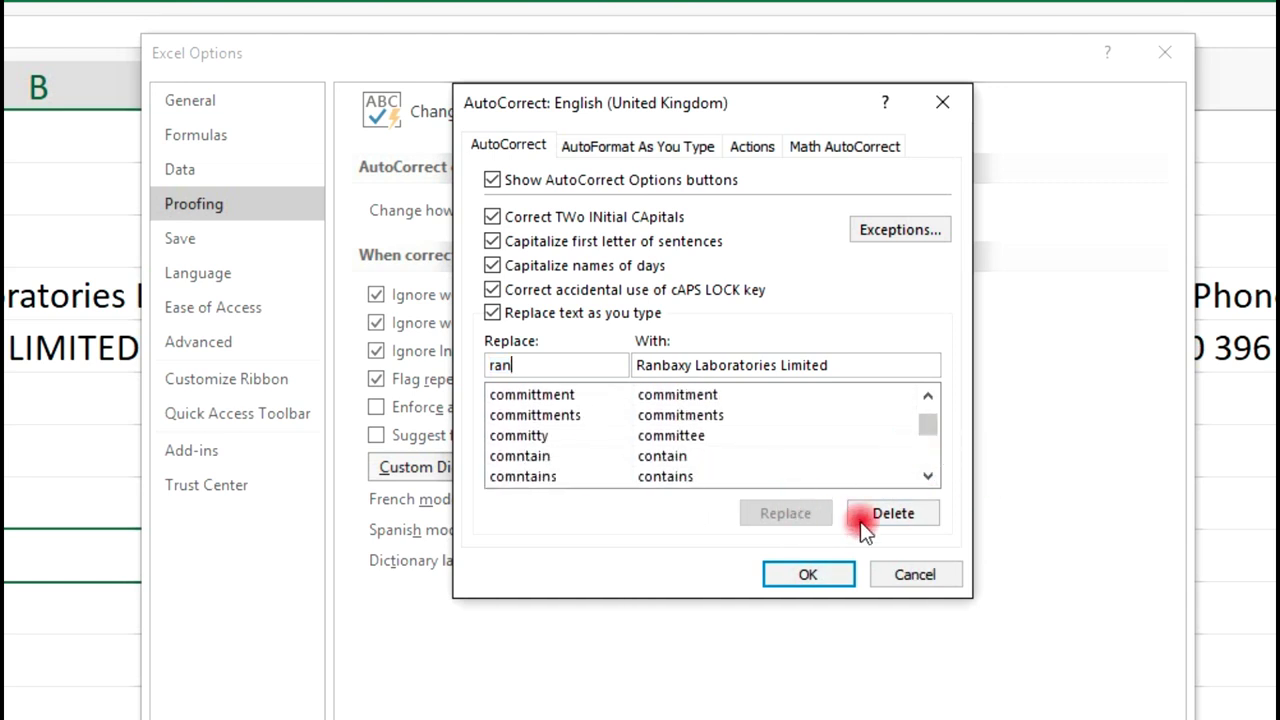
left_click(831, 574)
left_click(915, 650)
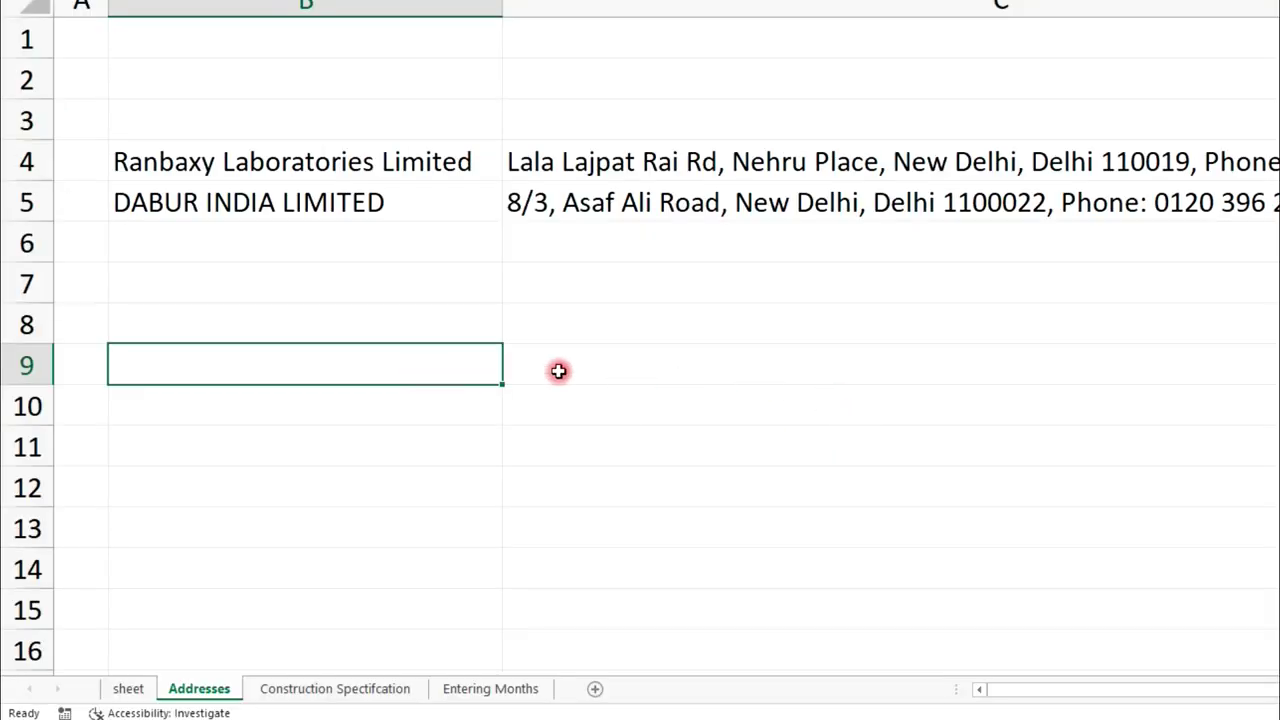
type("ran")
Step: Let 'ran' expand to Ranbaxy Laboratories Limited in B9, then copy C4's full address
key("Return")
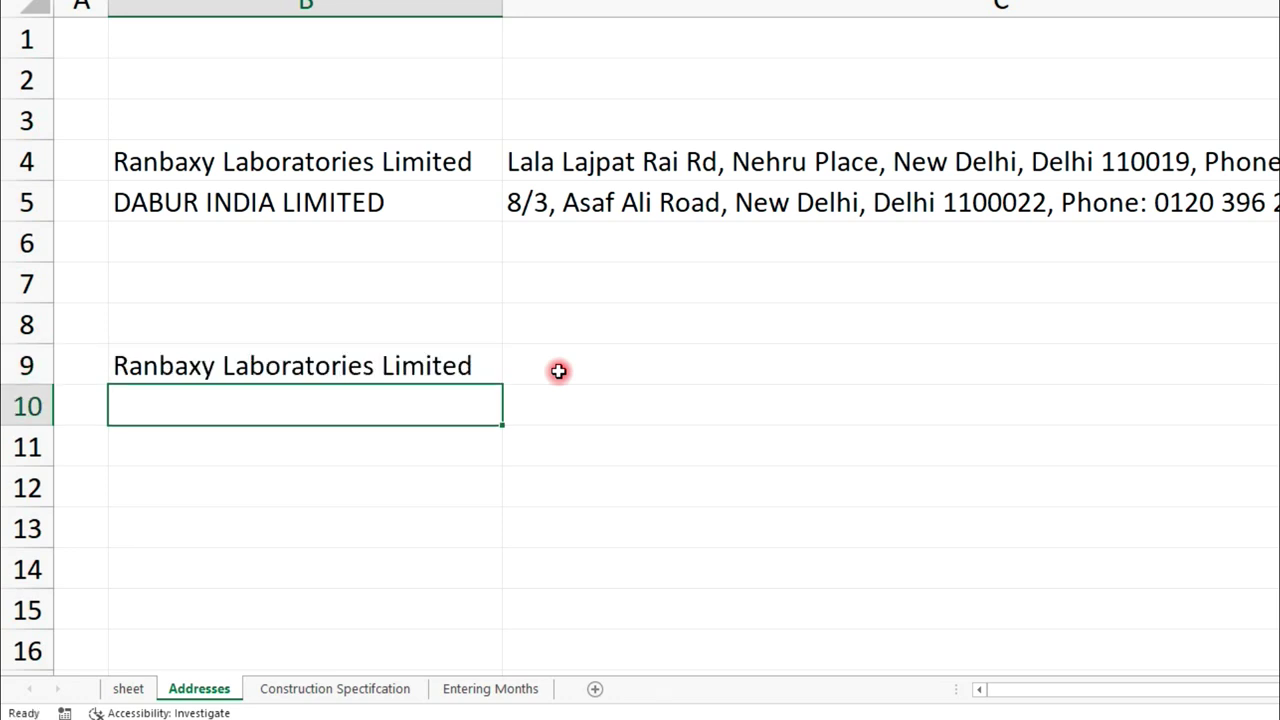
double_click(620, 160)
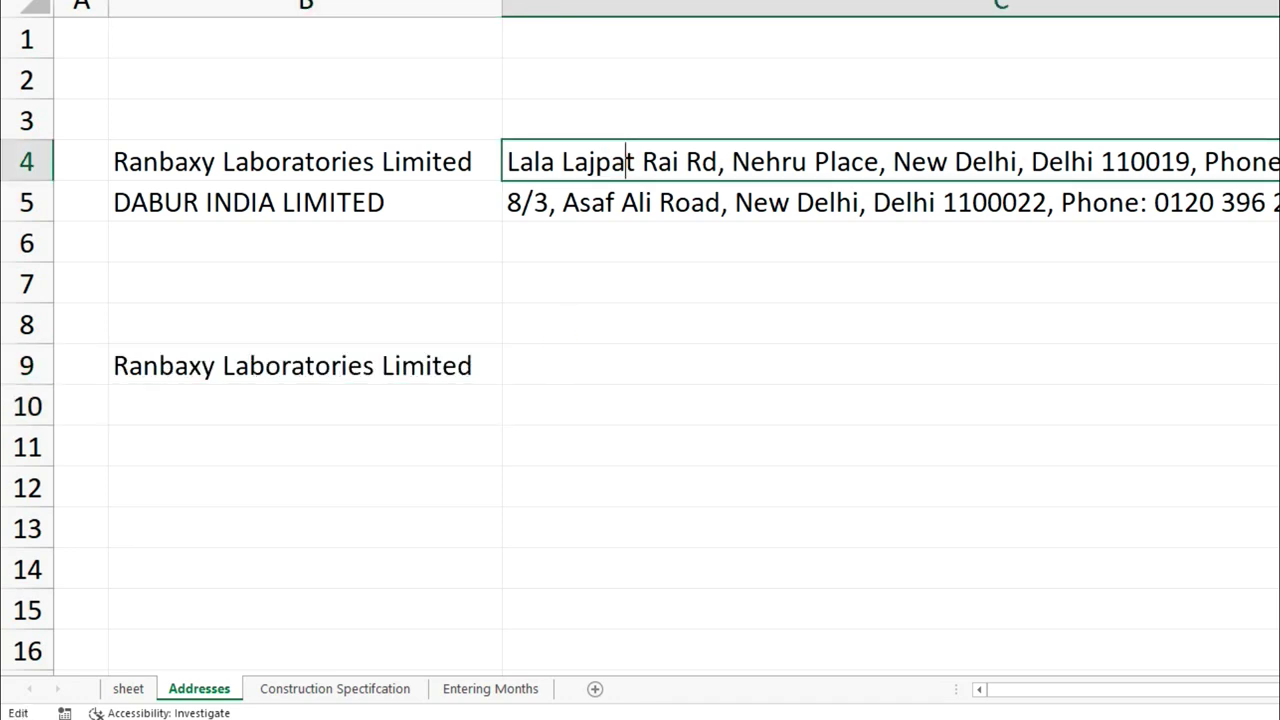
key("ctrl+a")
key("Escape")
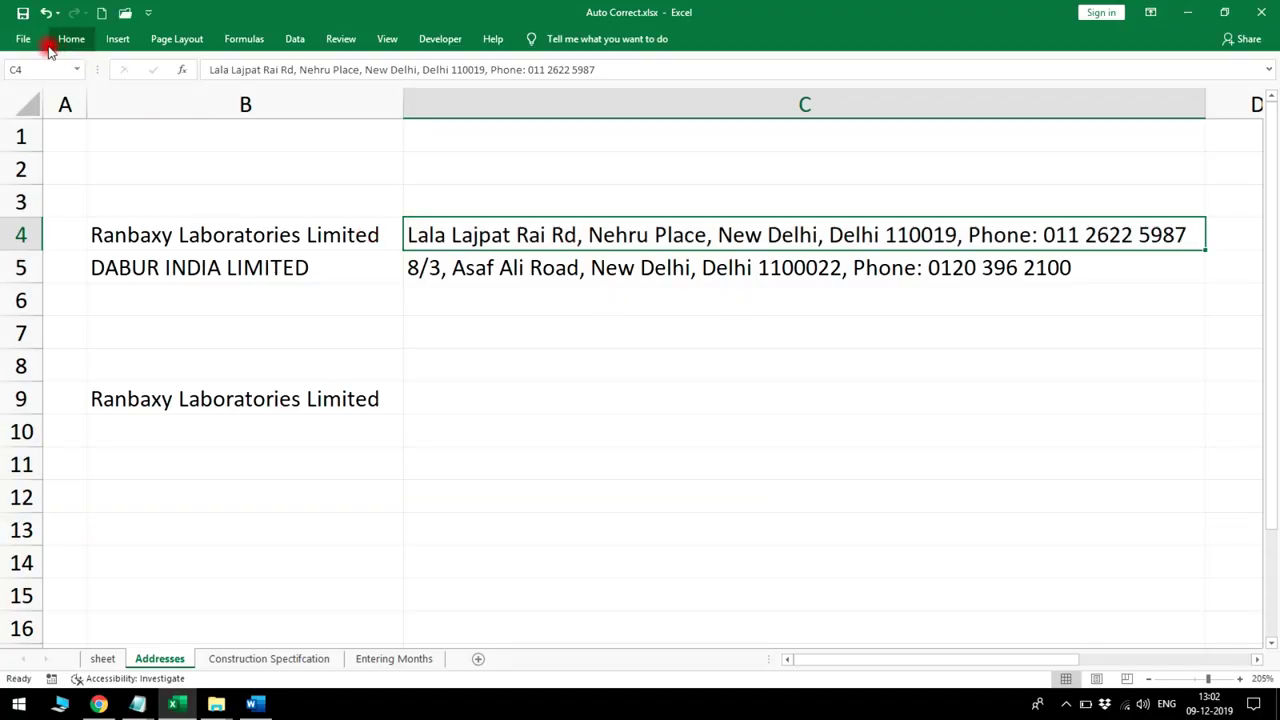
Step: Go to the Proofing page of Excel Options
left_click(25, 39)
left_click(45, 658)
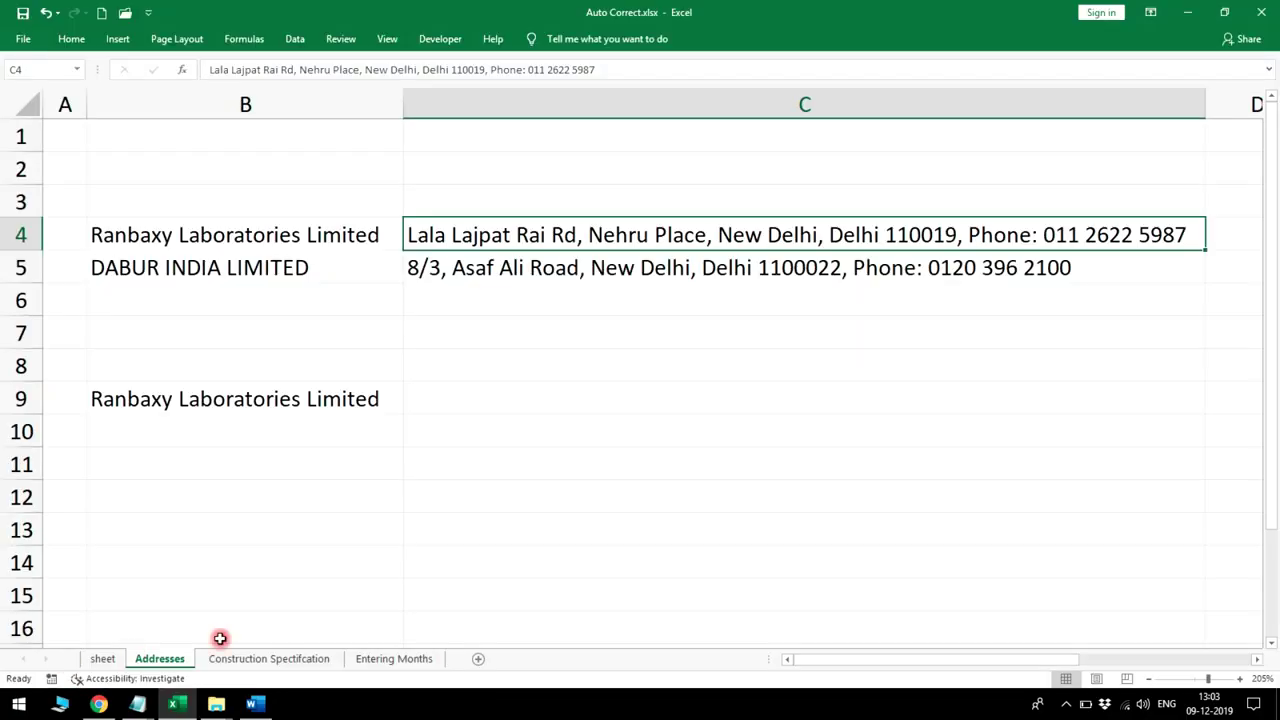
left_click(380, 176)
Step: Add an AutoCorrect entry 'ranAdd' that expands to the copied Lala Lajpat Rai Rd address and phone
left_click(800, 183)
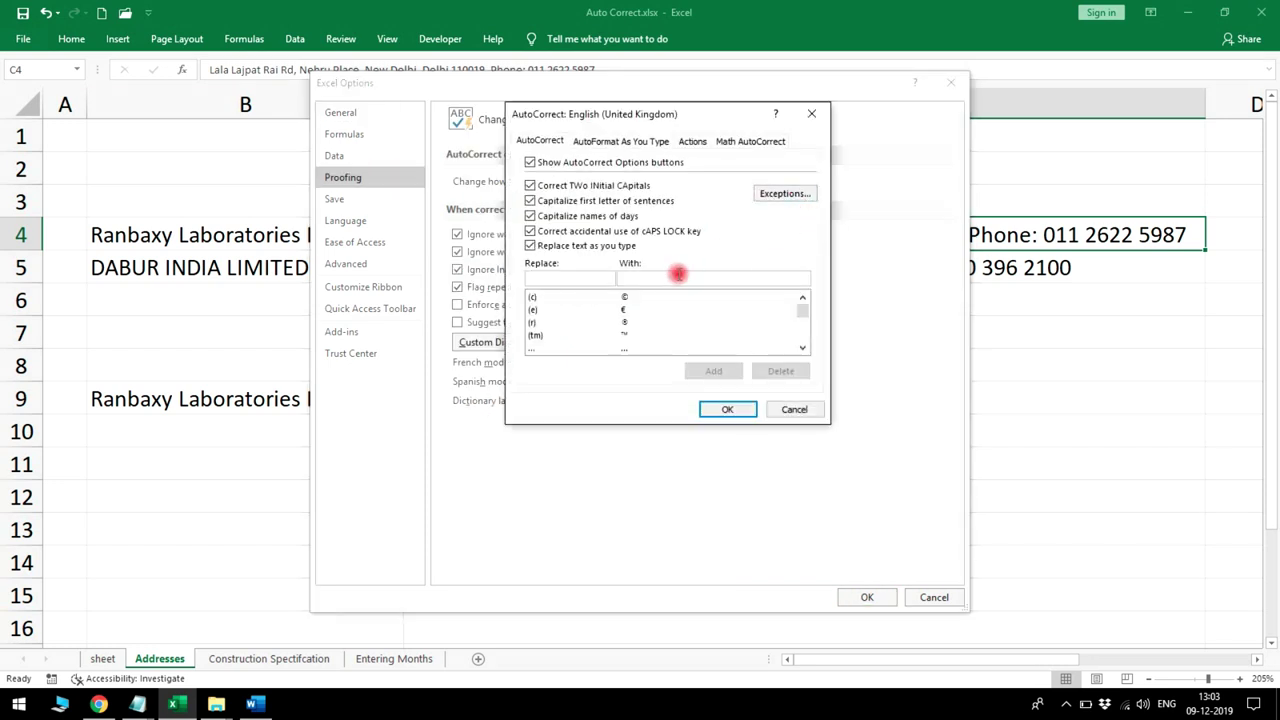
key("ctrl+v")
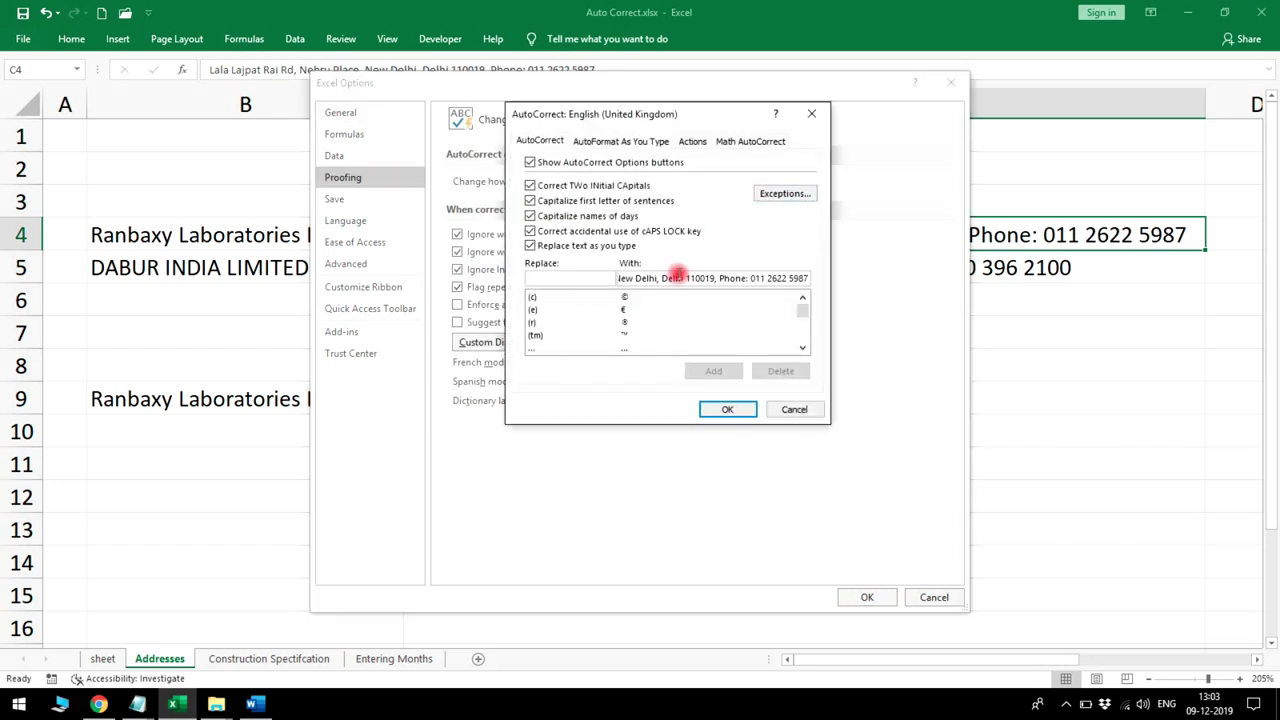
left_click(584, 276)
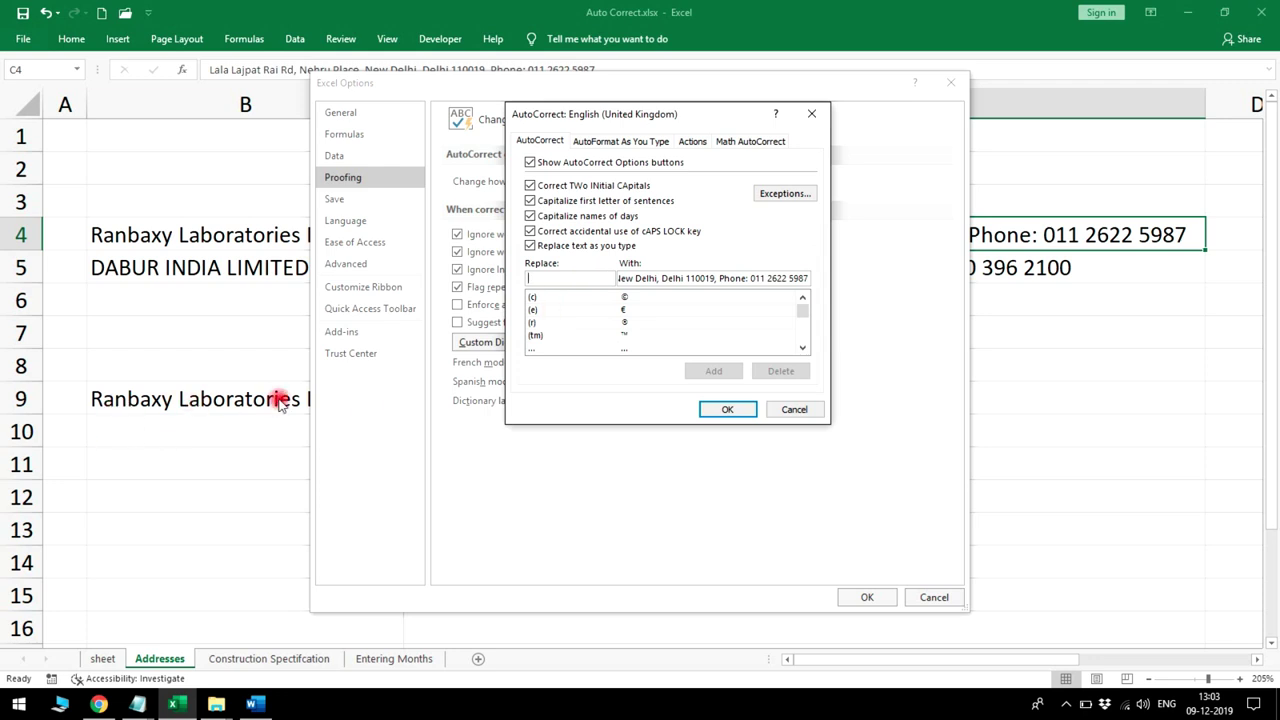
type("ran")
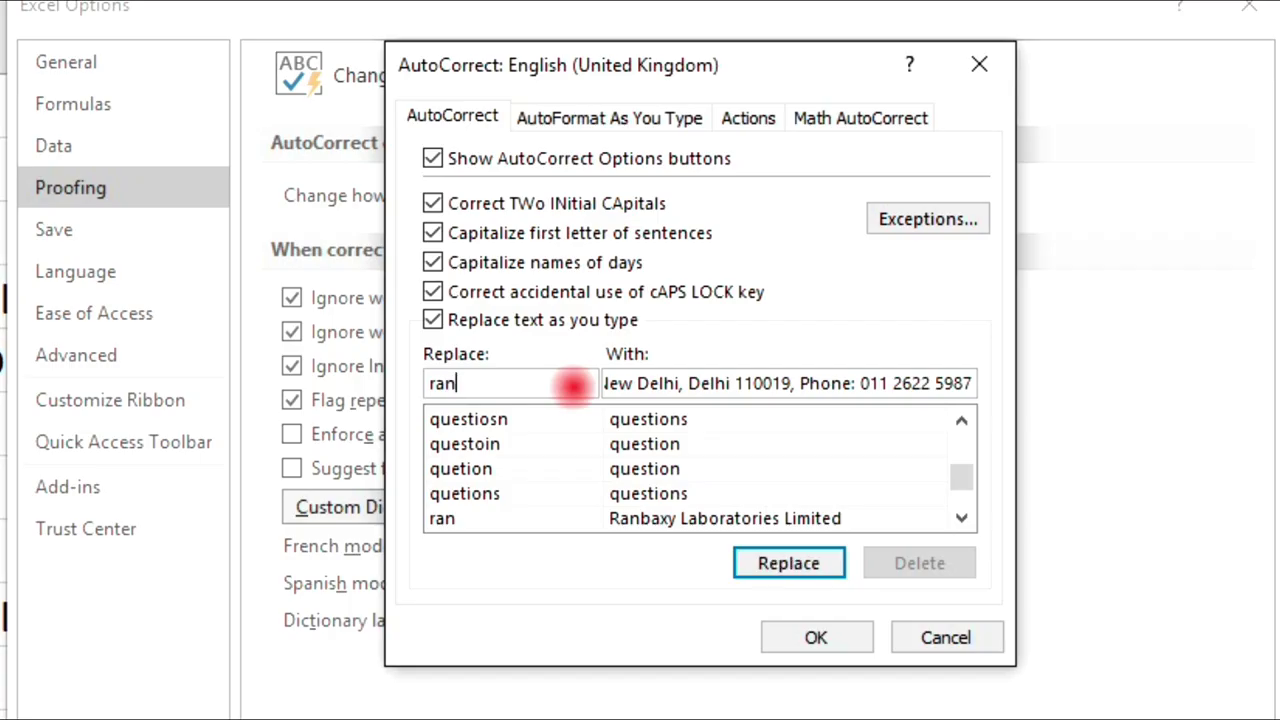
type("Add")
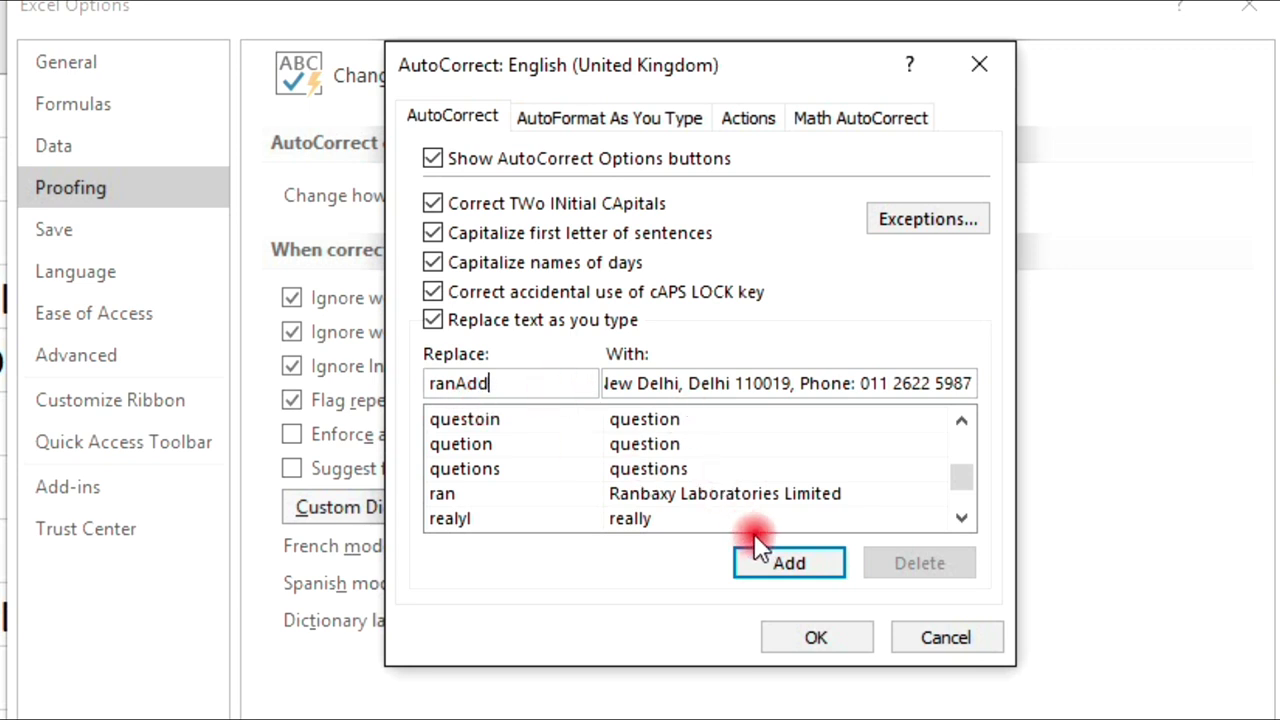
left_click(840, 565)
left_click(840, 640)
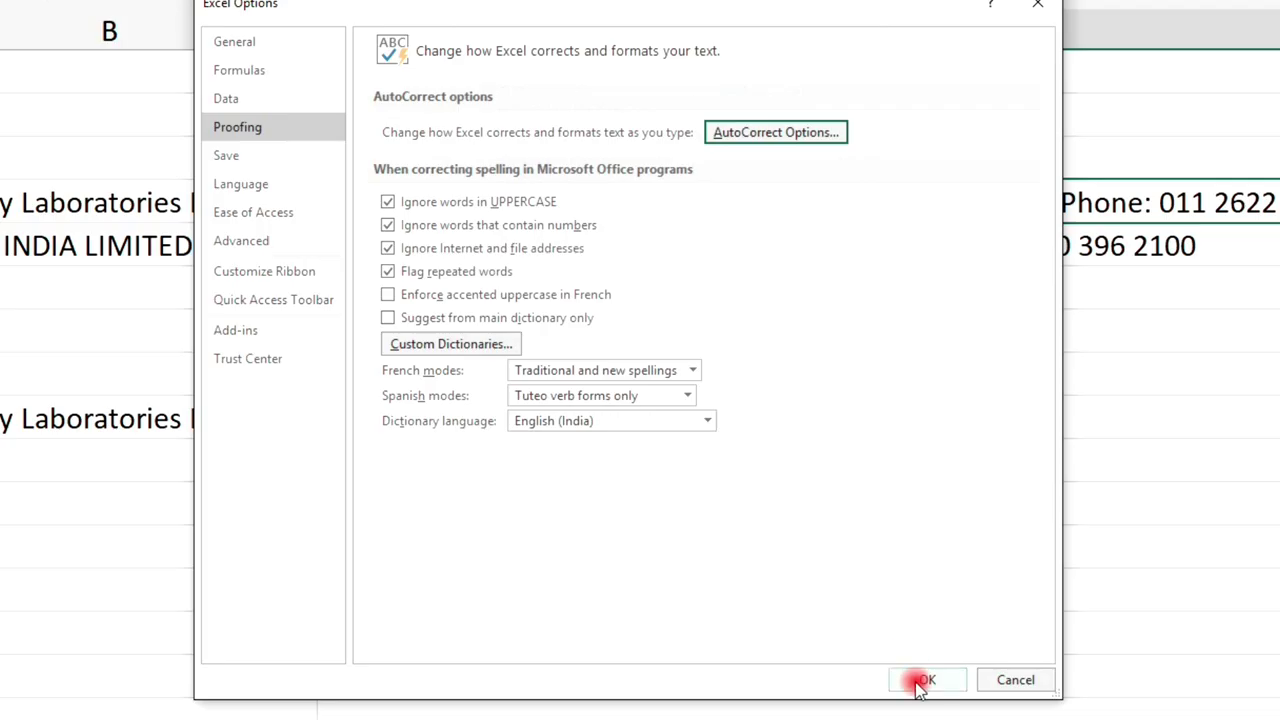
left_click(924, 684)
Step: Enter 'ranAdd' in C9 so it expands to the Lala Lajpat Rai Rd address and phone
left_click(375, 420)
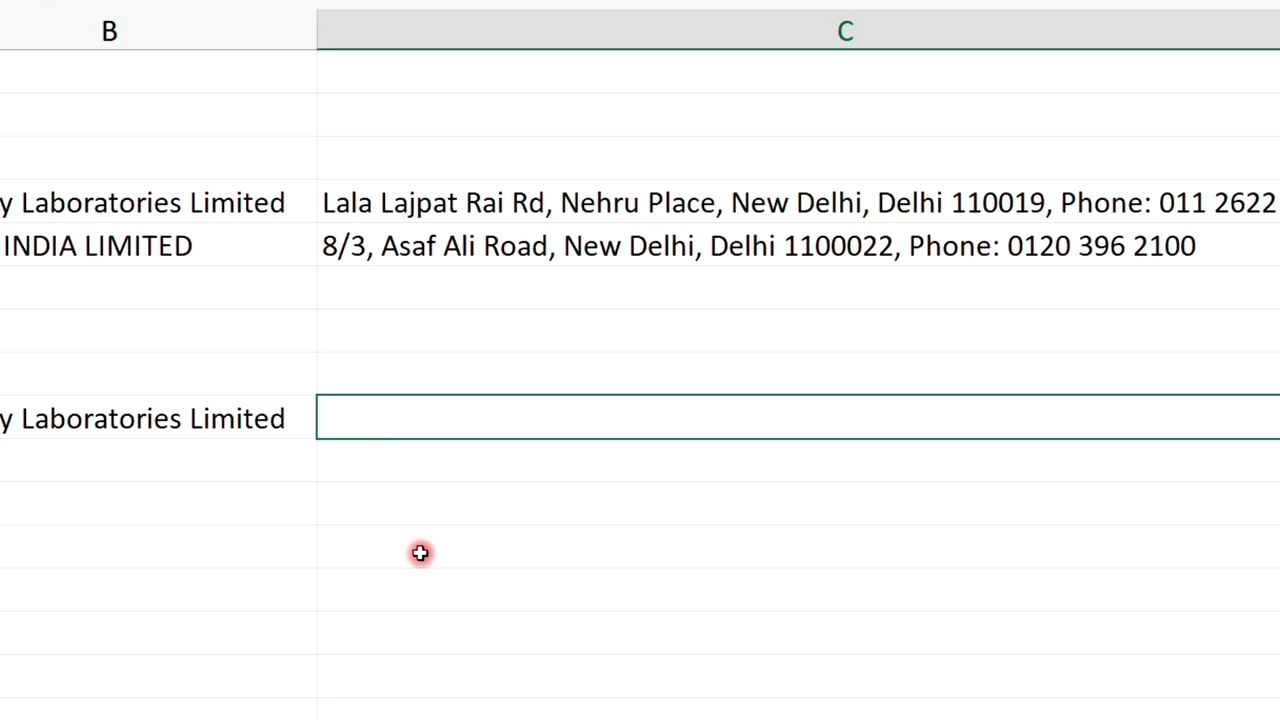
type("ranAdd")
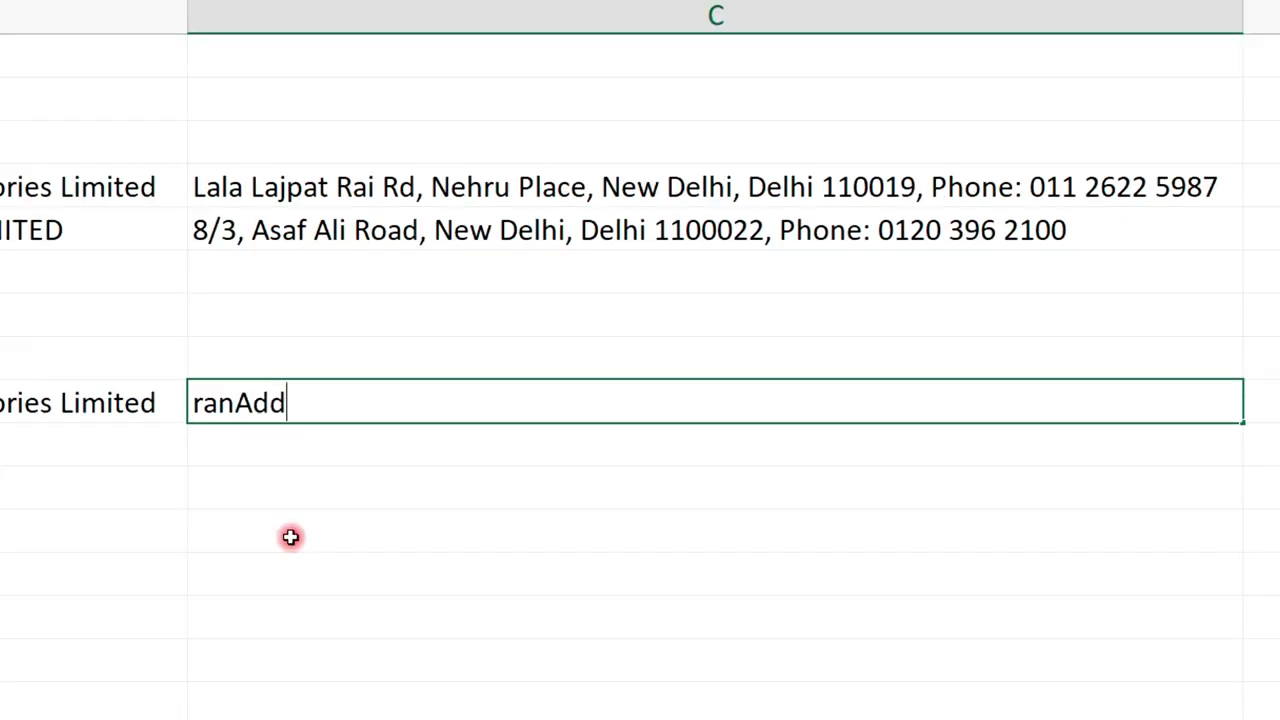
key("Return")
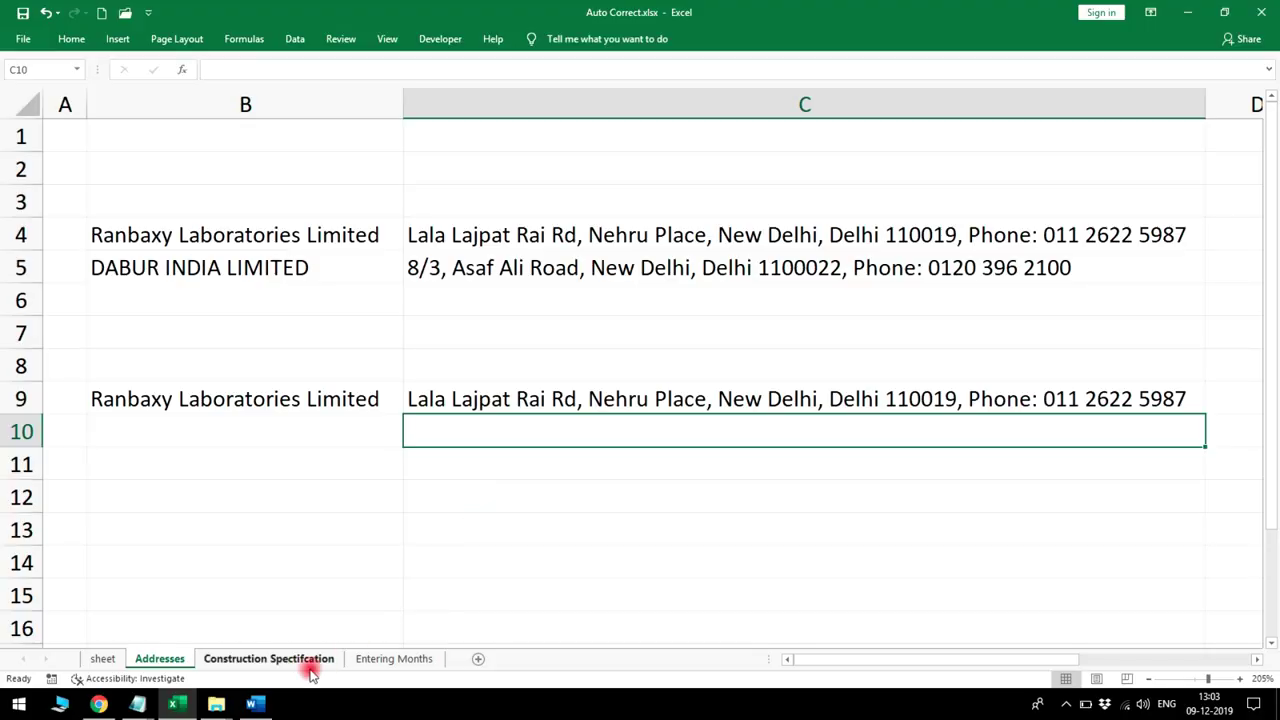
Step: Copy the full P.C.C. M-20 description text from B2 on the Construction Specifcation sheet
left_click(312, 660)
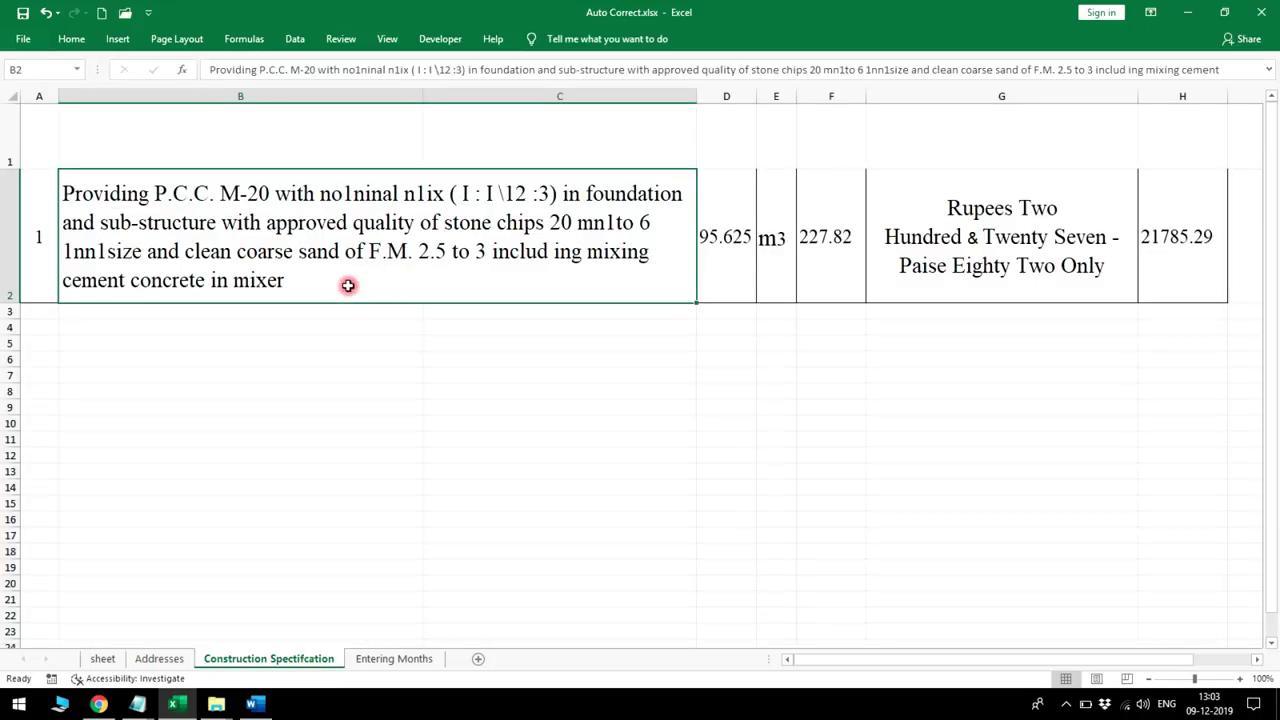
left_click_drag(342, 287, 50, 167)
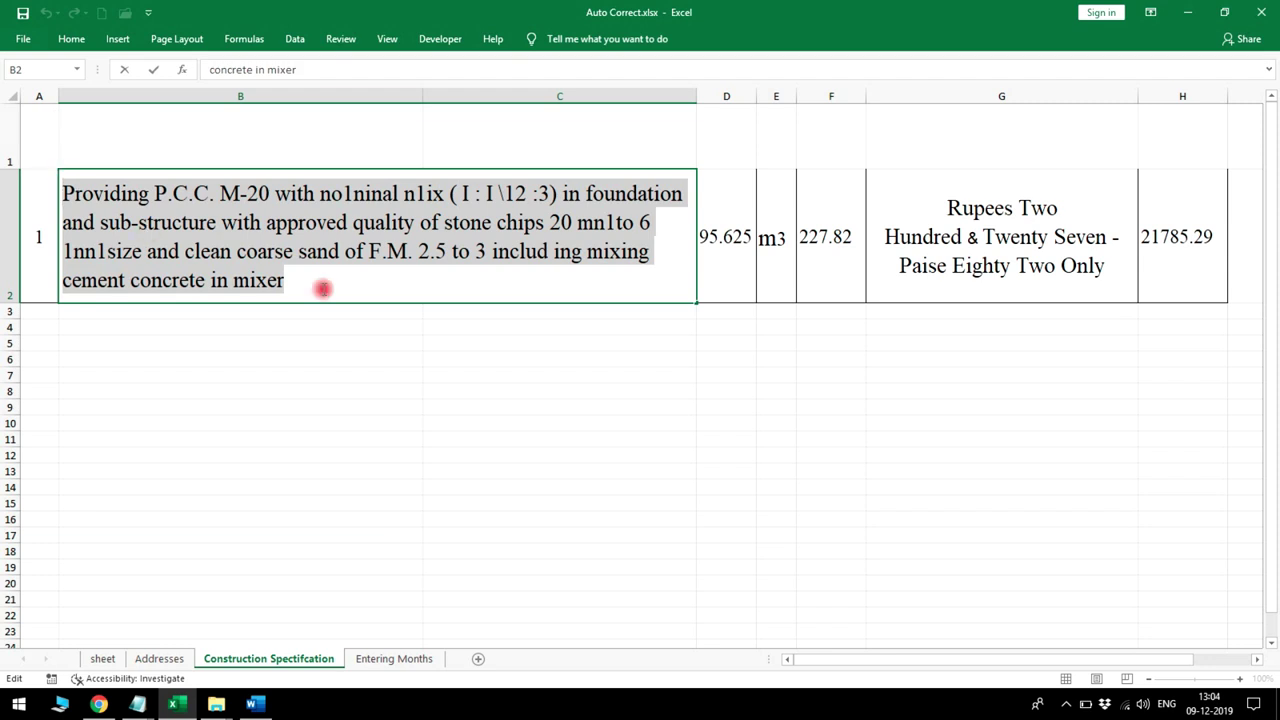
key("Escape")
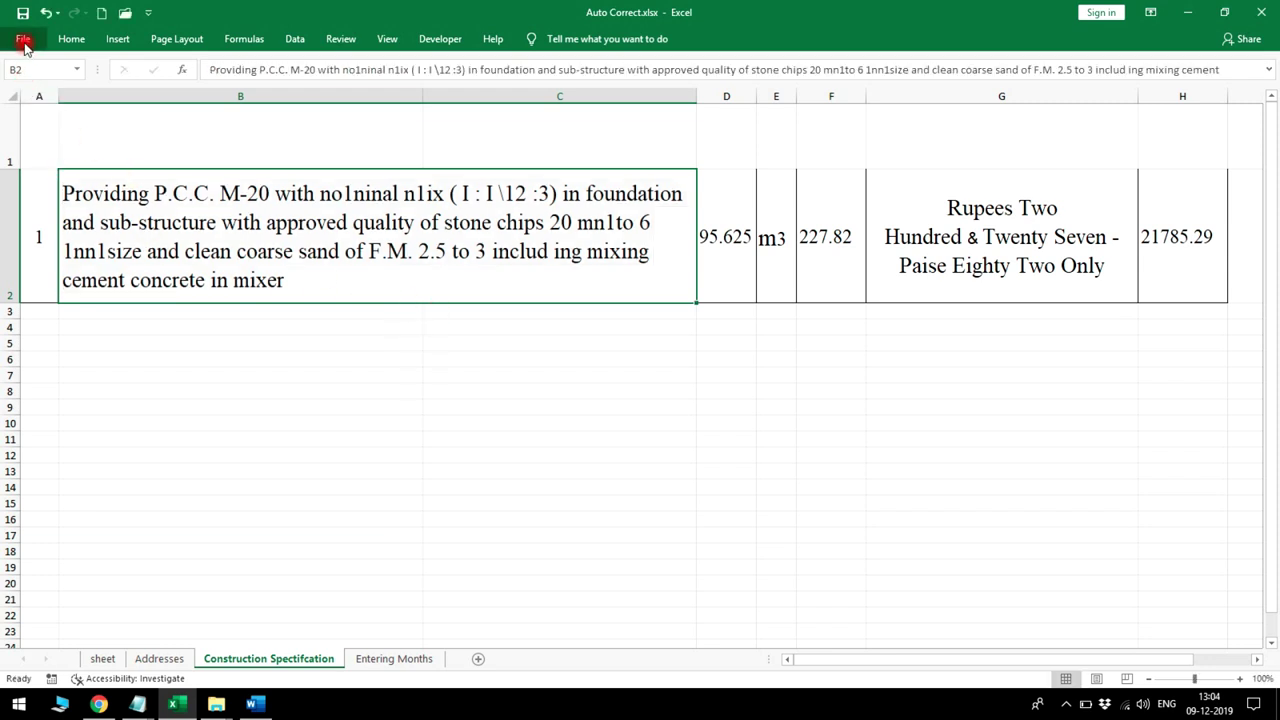
left_click(23, 38)
Step: In AutoCorrect Options, paste the P.C.C. M-20 description as the replacement text
left_click(65, 662)
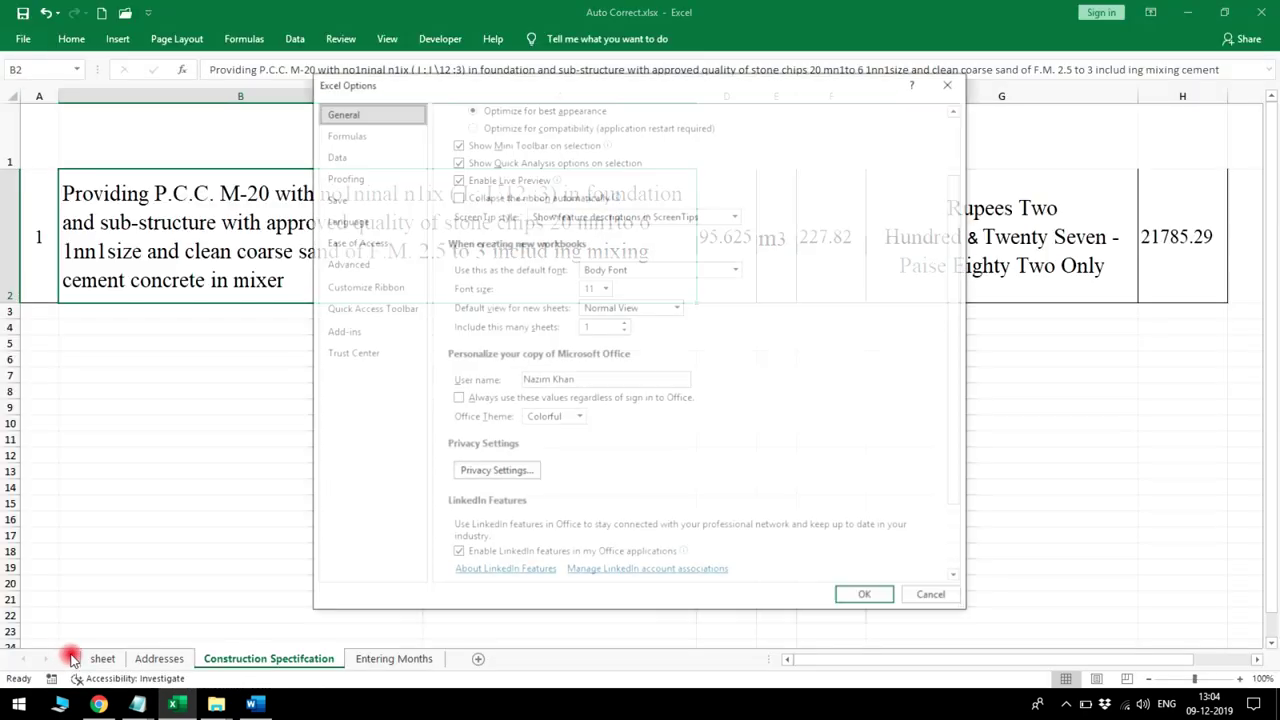
left_click(360, 183)
left_click(726, 184)
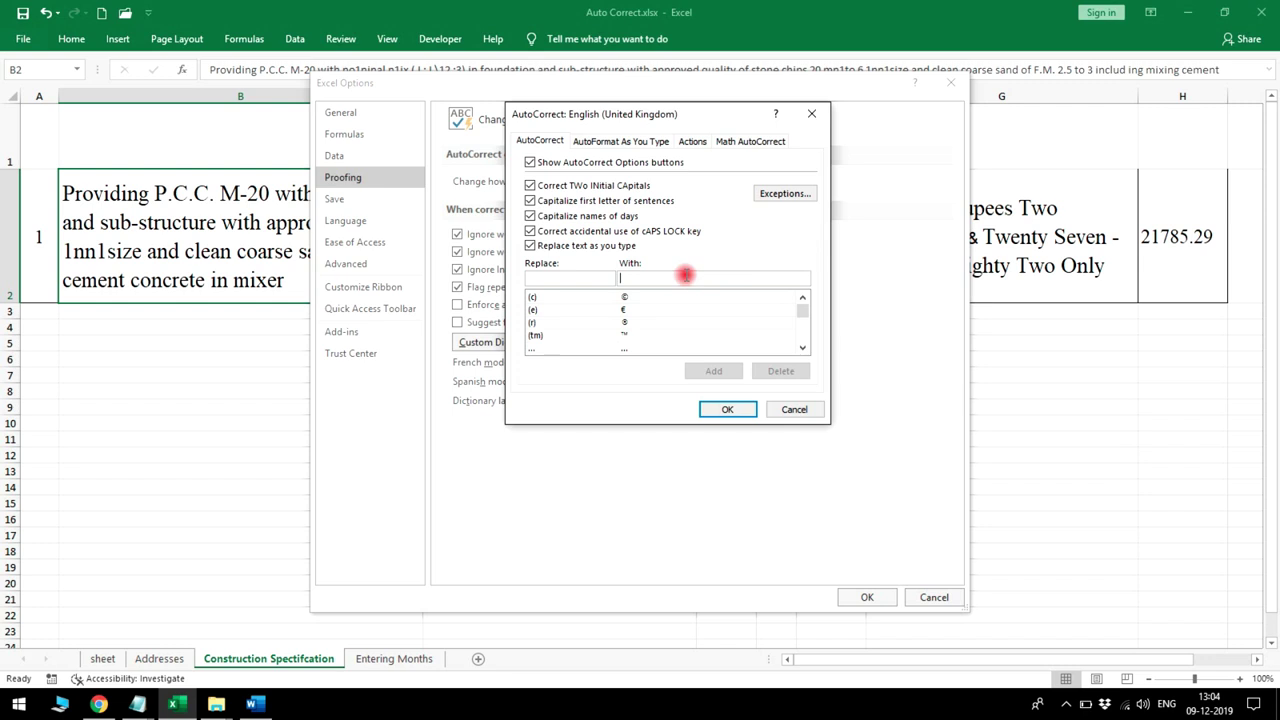
left_click(685, 276)
key("ctrl+v")
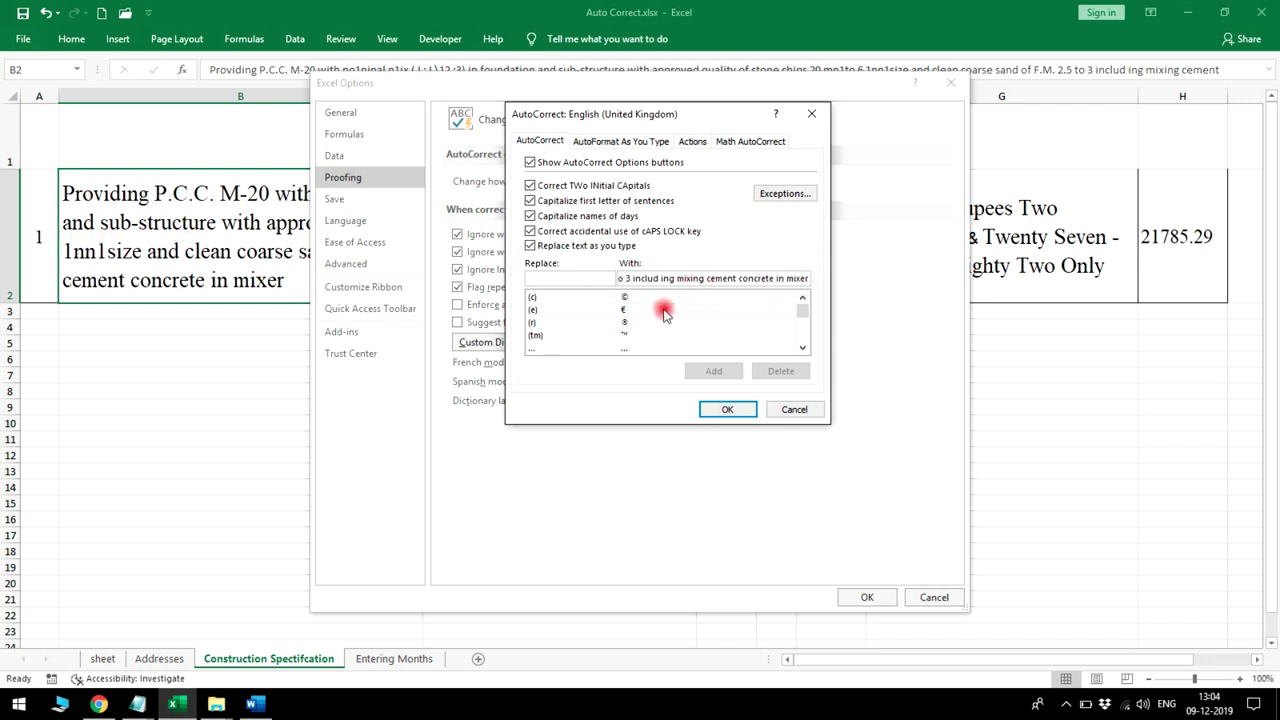
left_click(621, 280)
left_click_drag(621, 279, 535, 281)
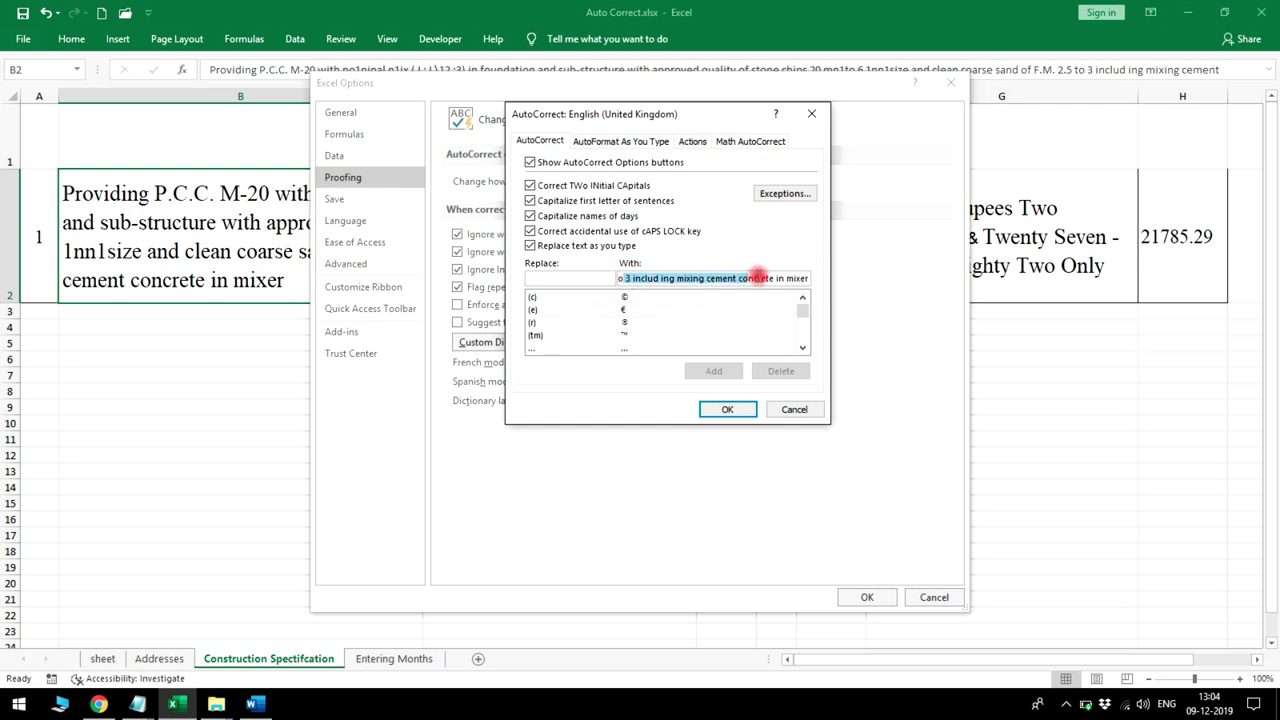
left_click(662, 278)
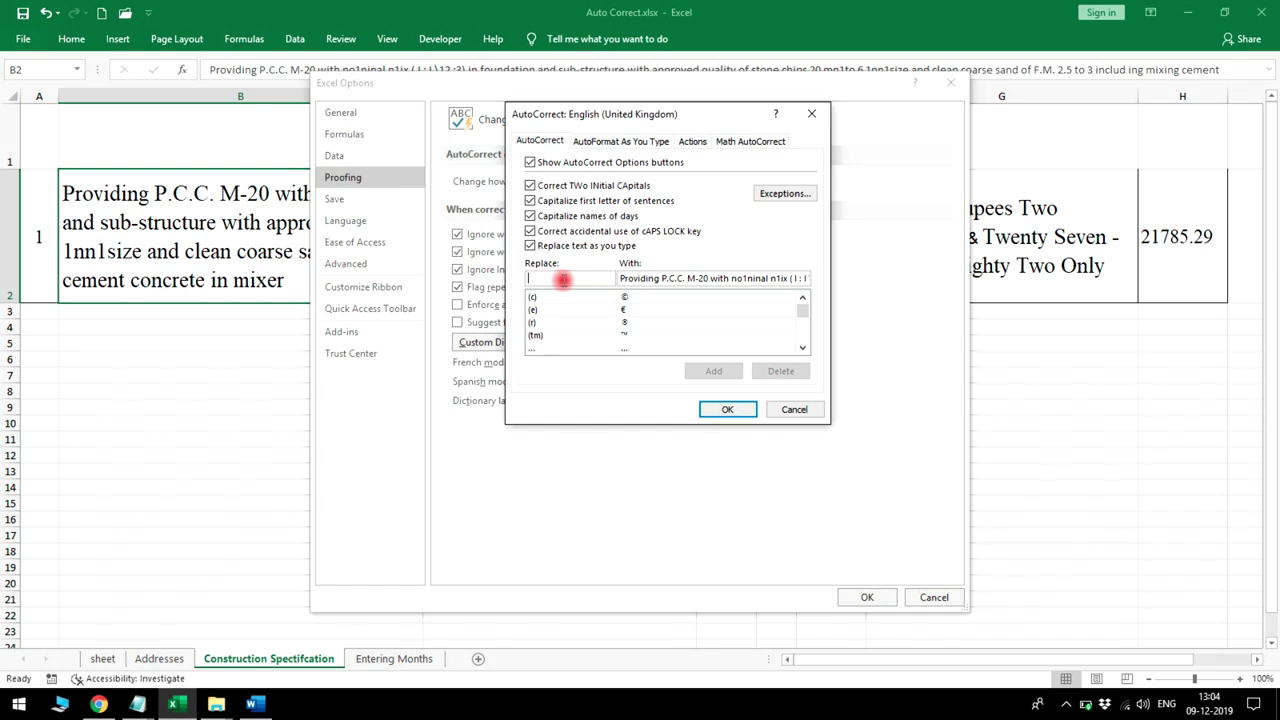
Step: Add it under the code 'pcc20' and close both option dialogs
left_click_drag(662, 279, 706, 279)
left_click(575, 278)
type("pcc20")
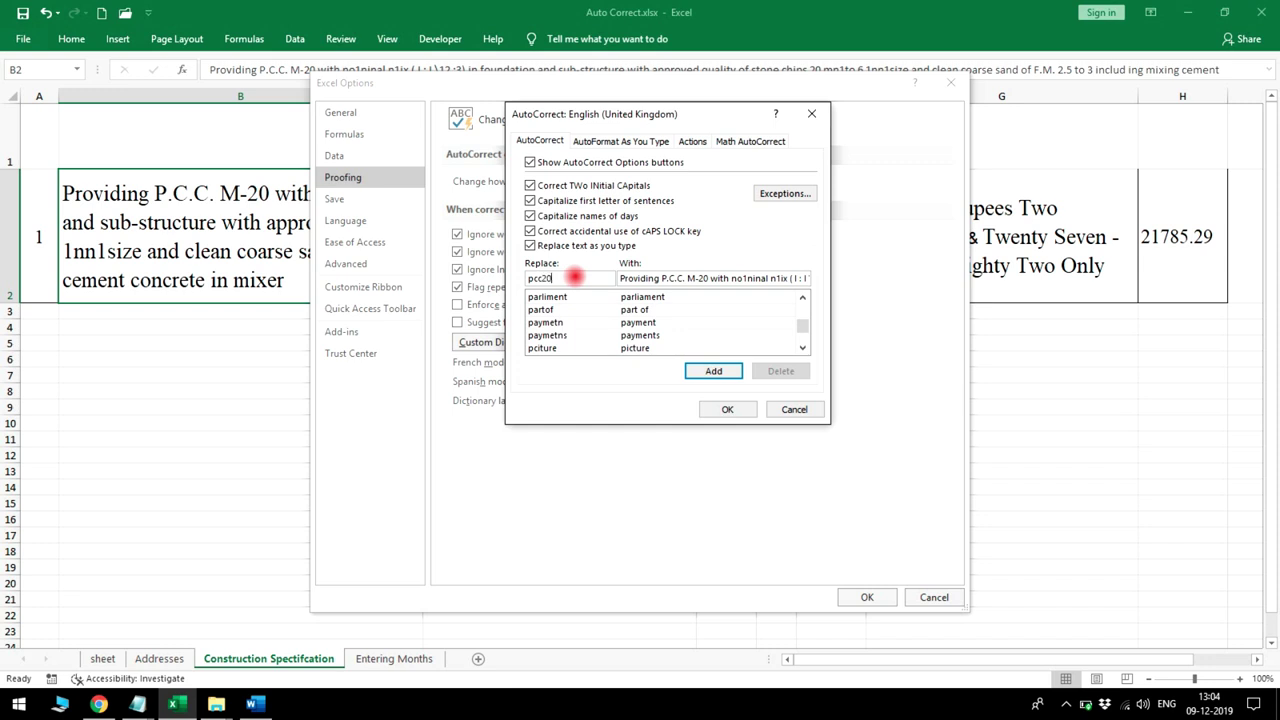
left_click(736, 371)
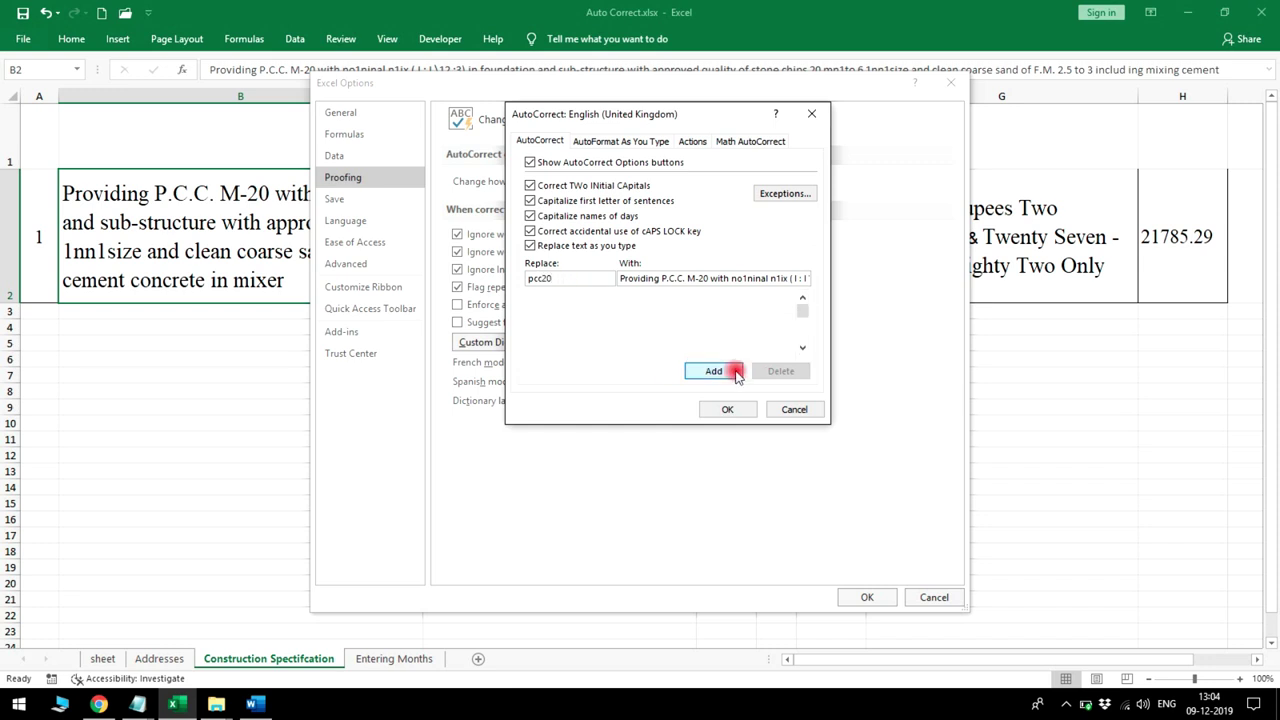
left_click(686, 348)
left_click(738, 409)
left_click(855, 597)
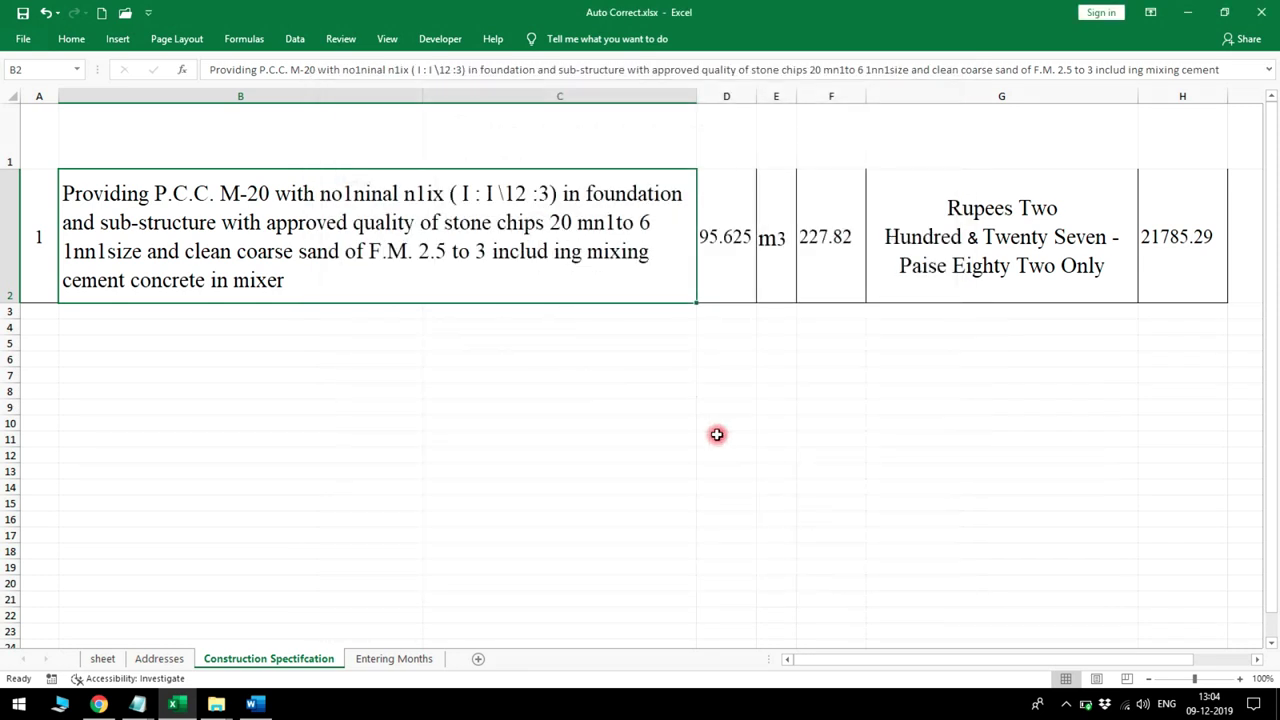
left_click(612, 345)
Step: On the Tax Invoice, expand 'ran' and 'ranAdd' in A14-A15 into Ranbaxy's name and address
left_click(103, 658)
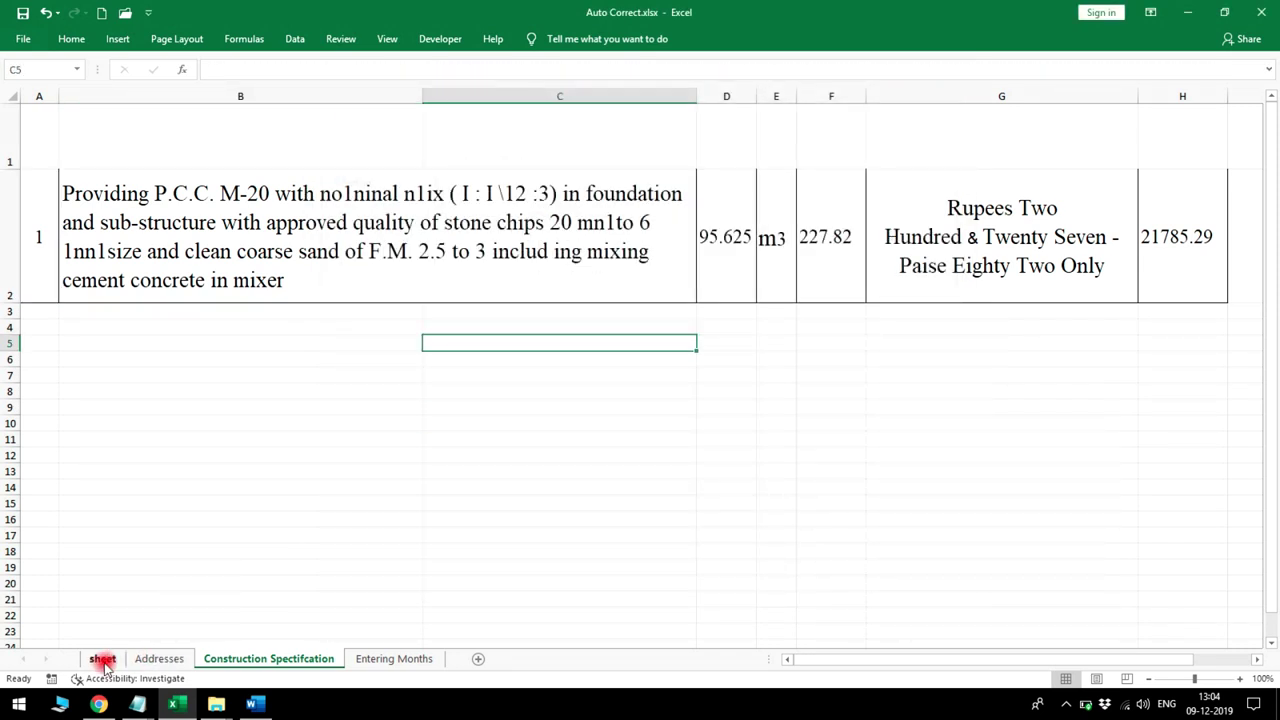
left_click(728, 479)
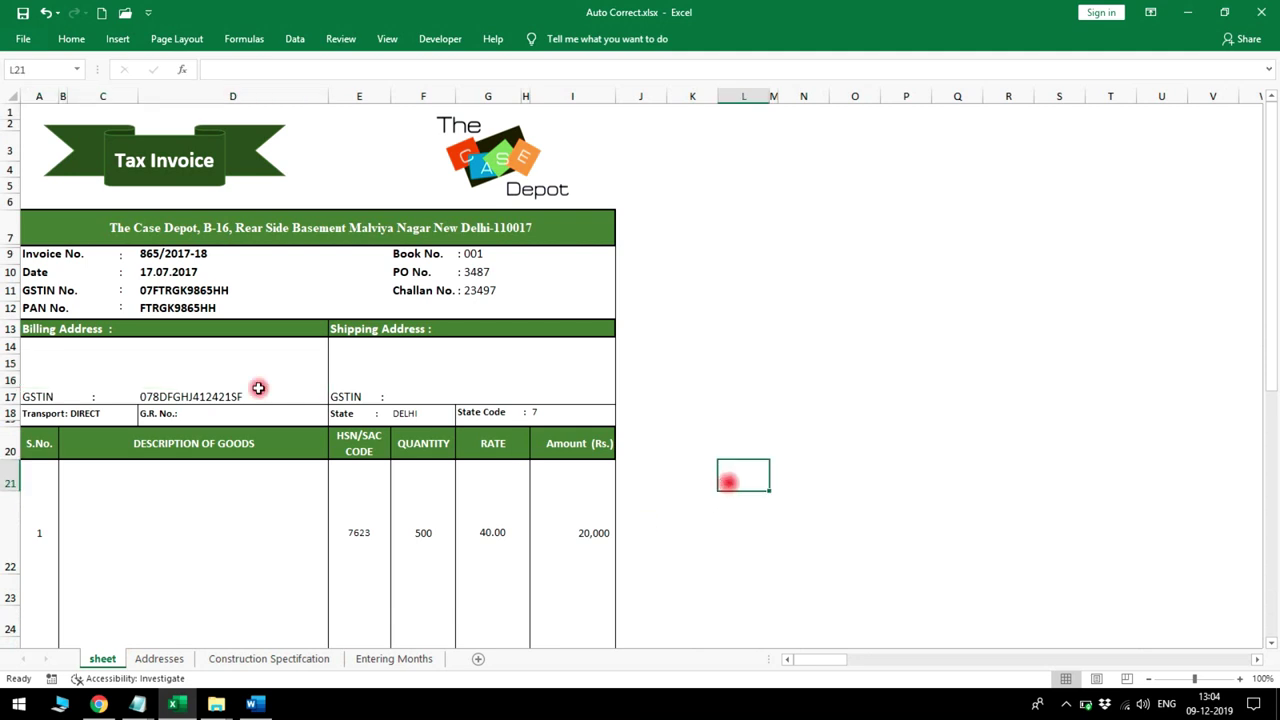
left_click(72, 345)
type("ran")
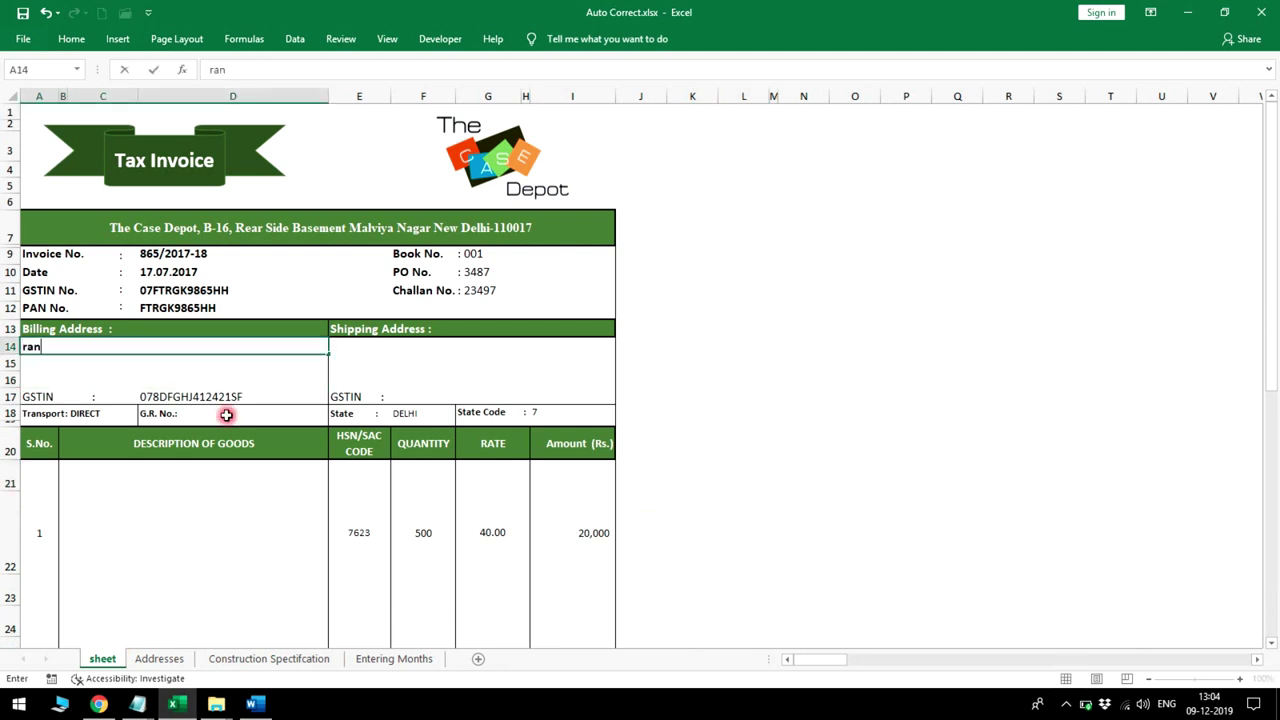
key("Return")
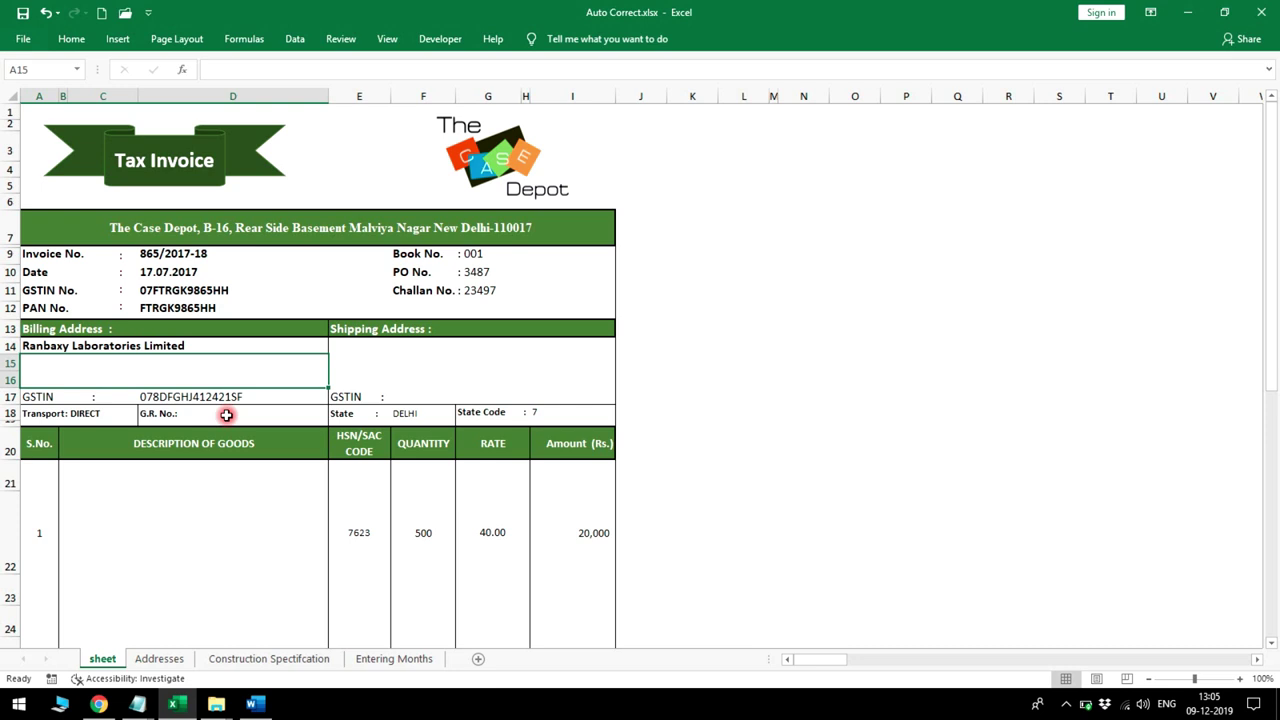
type("ranAdd")
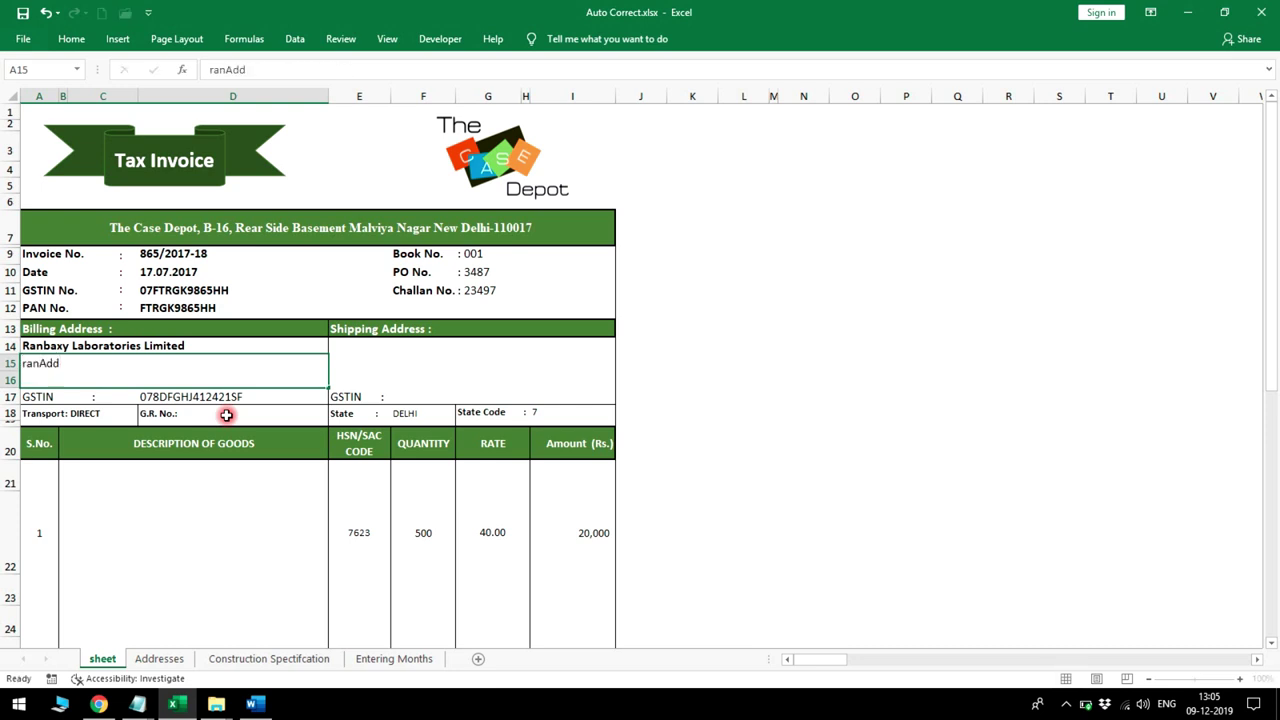
key("Return")
Step: Enter 'pcc20' in B22 so it expands to the P.C.C. M-20 description
left_click(160, 531)
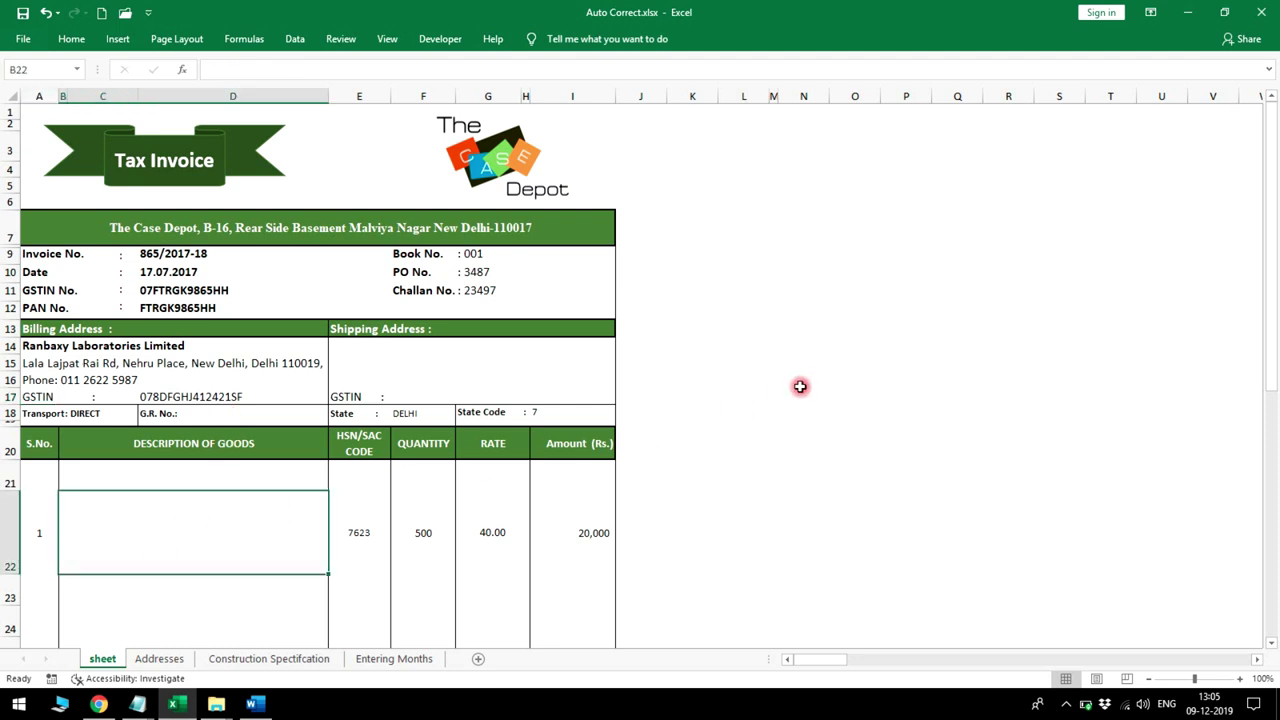
type("pcc20")
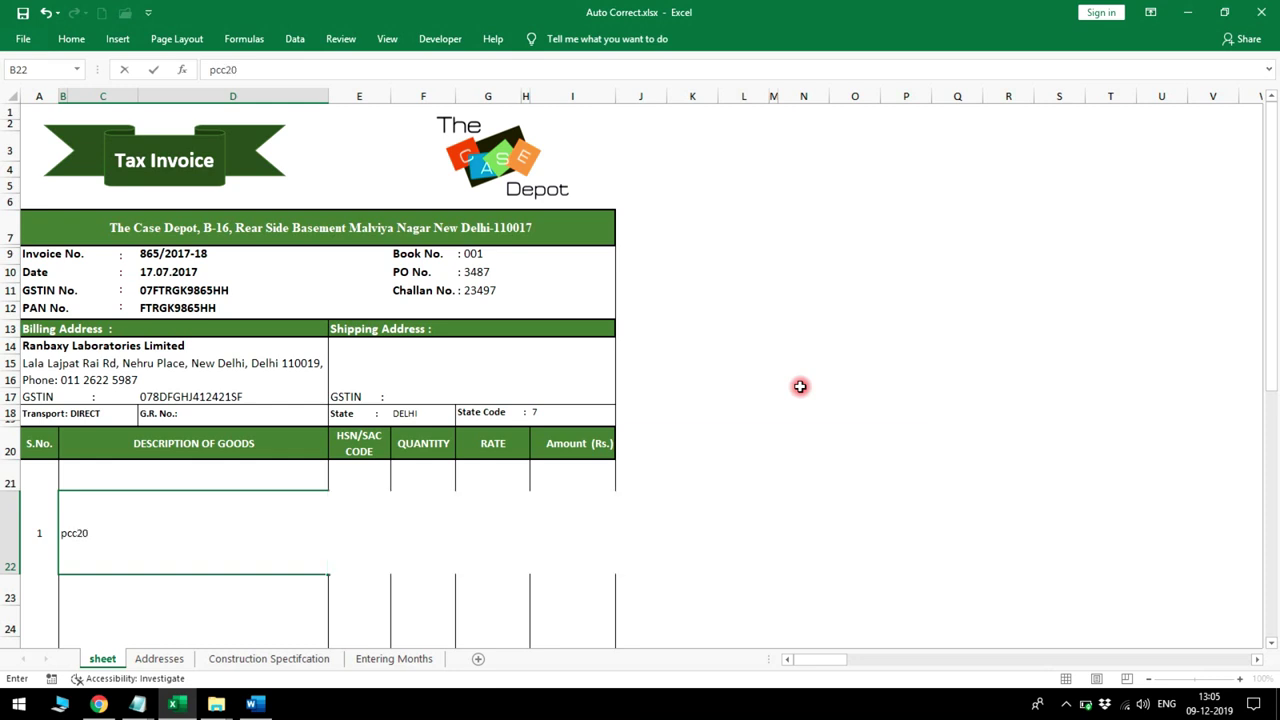
key("Return")
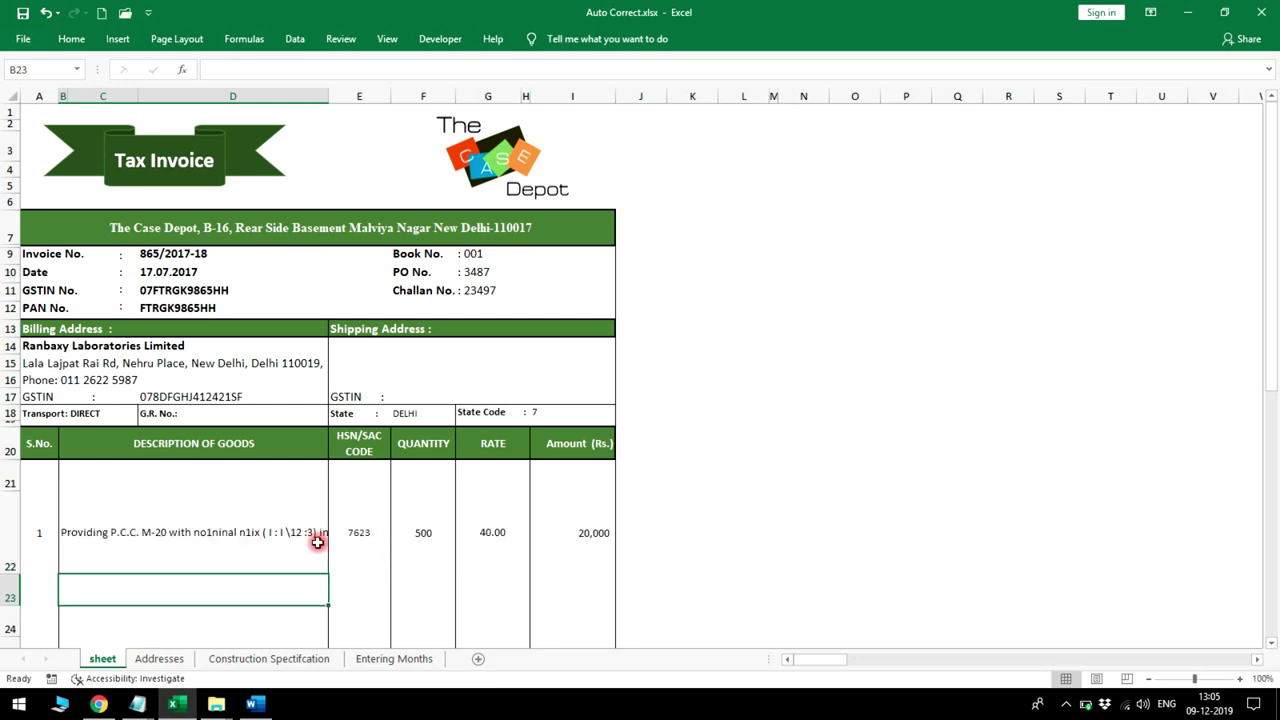
Step: Apply Wrap Text to the P.C.C. M-20 description in B22 so it spans several lines
left_click(313, 538)
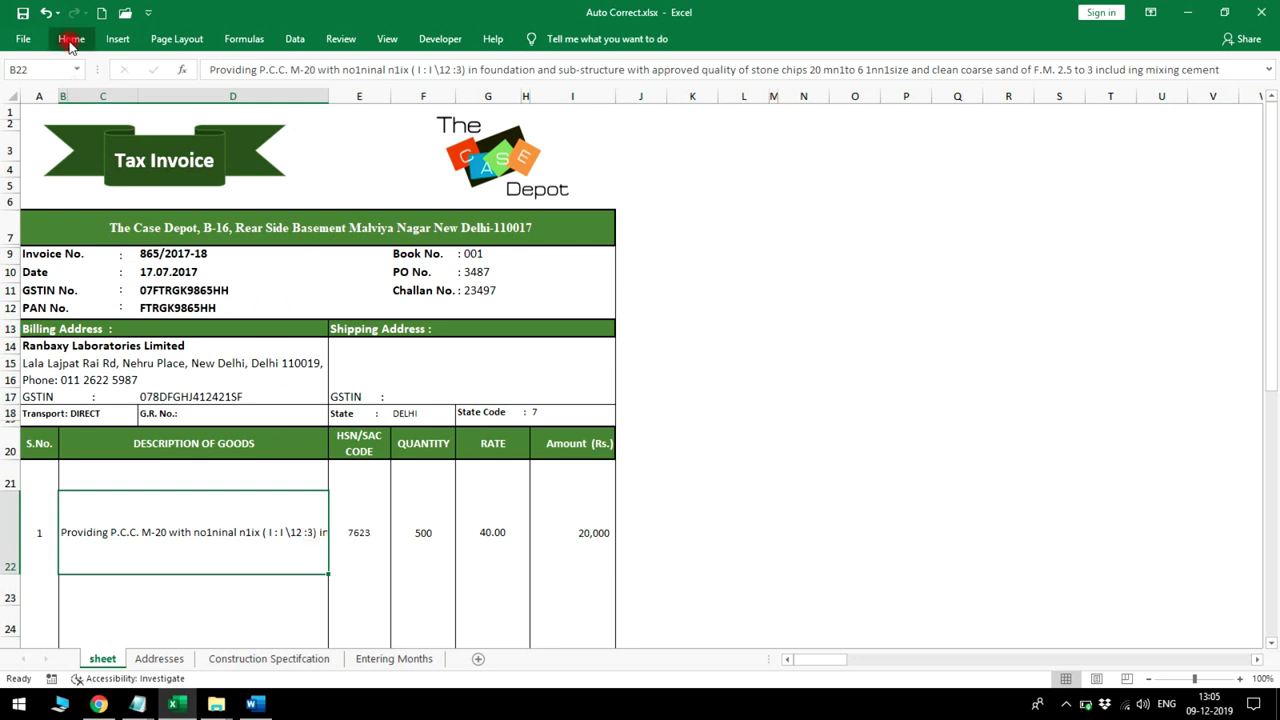
left_click(71, 39)
left_click(436, 72)
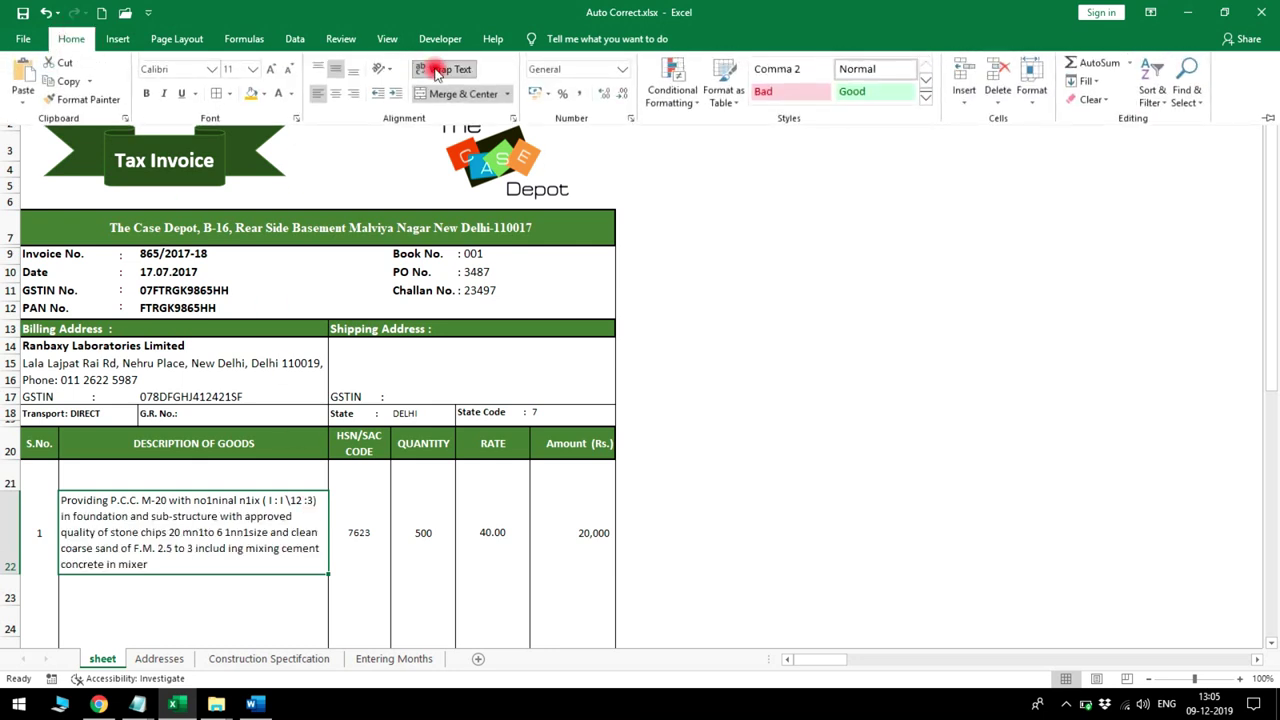
left_click(306, 531)
left_click(250, 622)
left_click(283, 517)
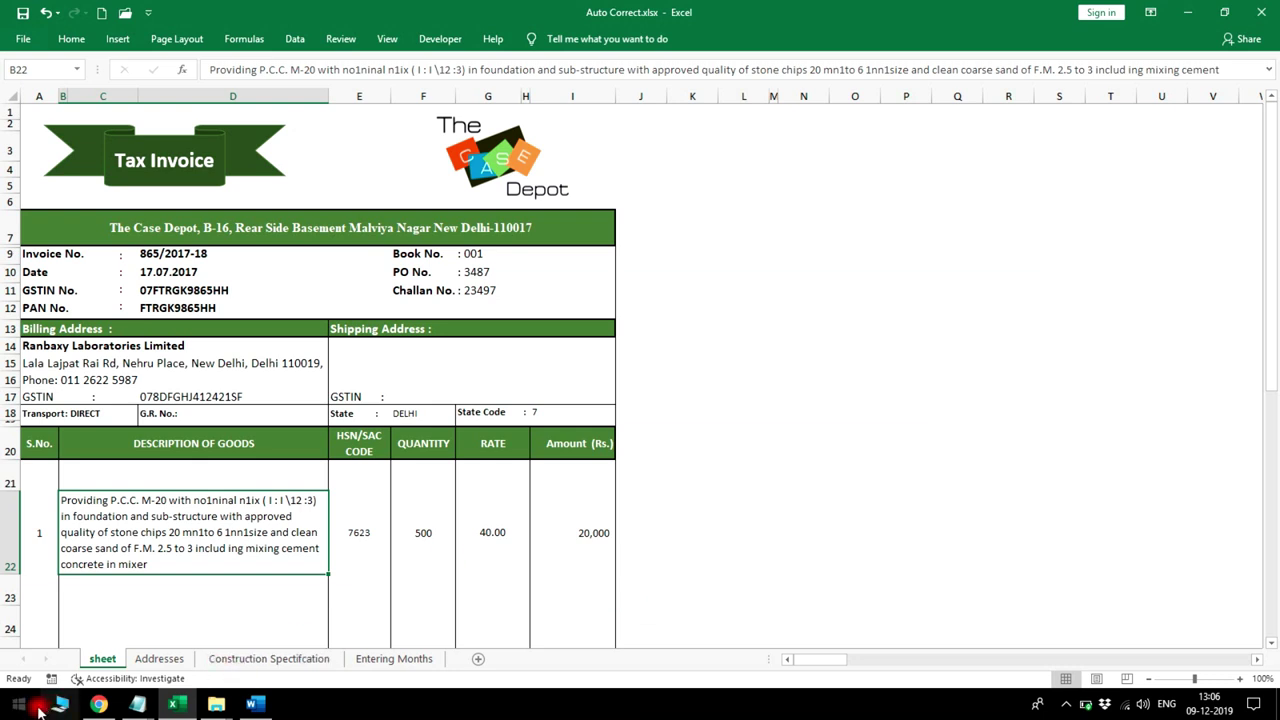
Step: In a new workbook, enter ran, ranAdd and pcc20 so they expand into company name, address and description
left_click(897, 379)
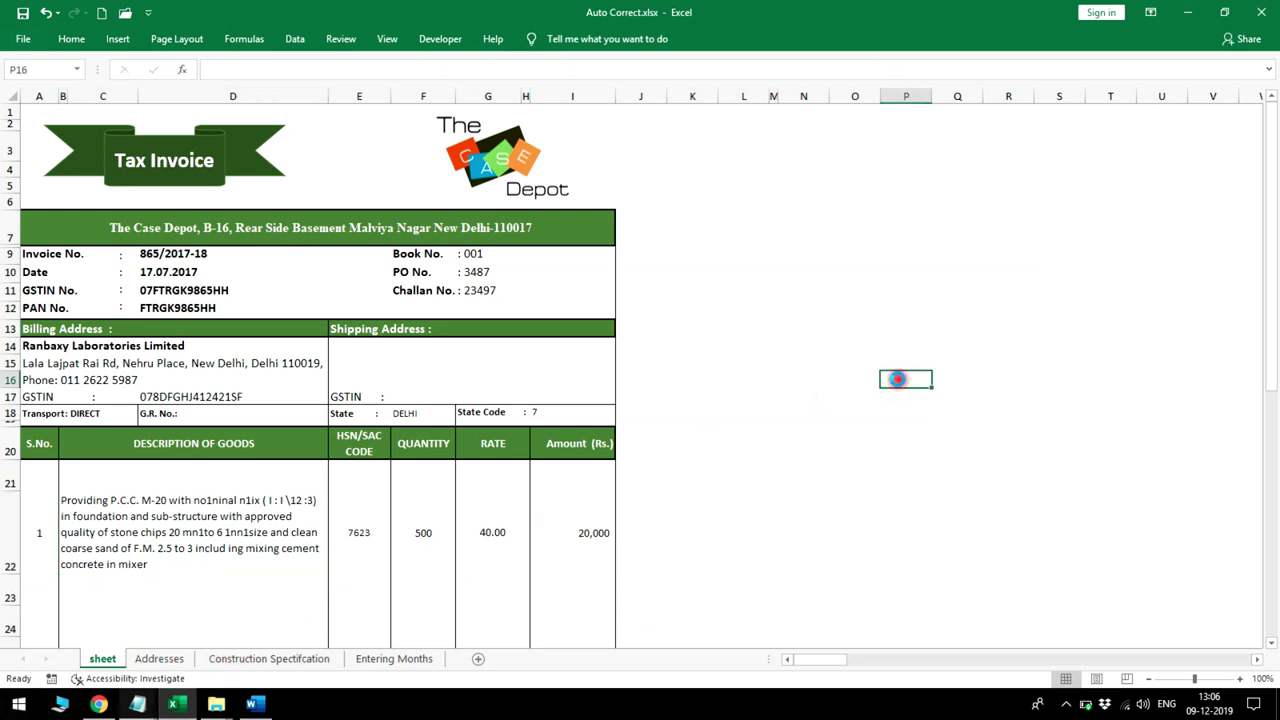
key("ctrl+n")
left_click(333, 127)
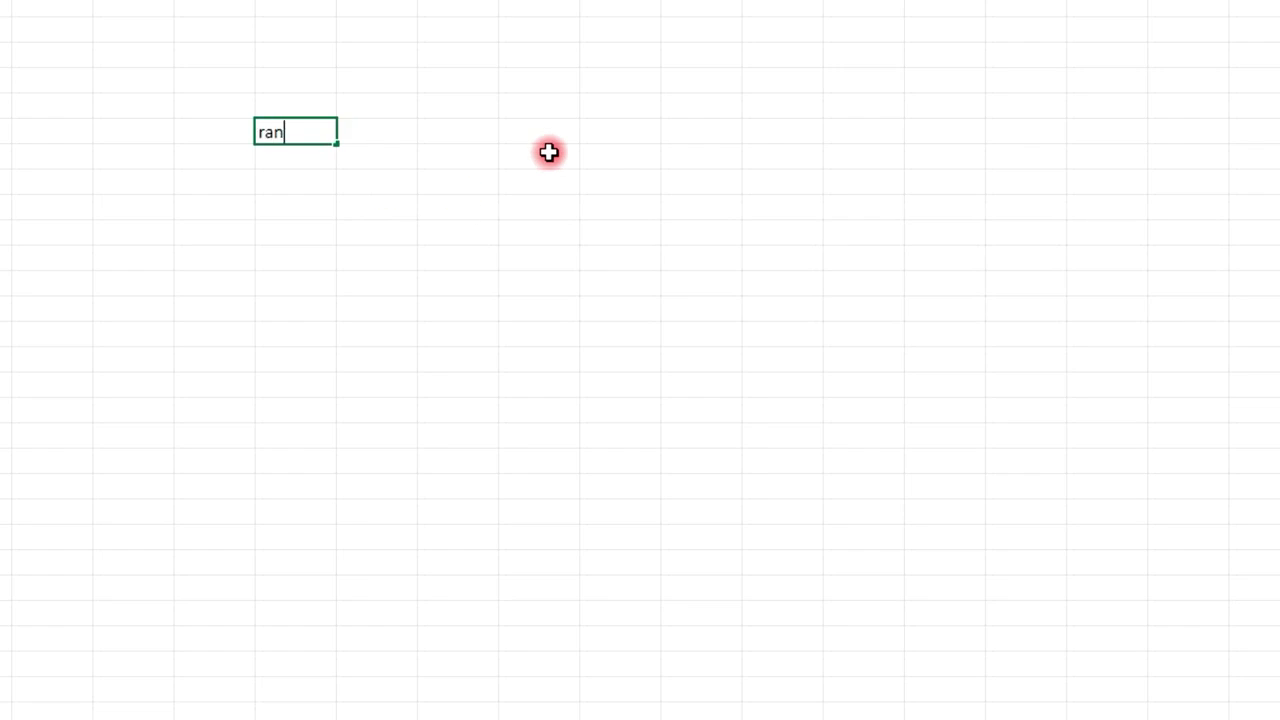
key("Return")
type("ranAdd")
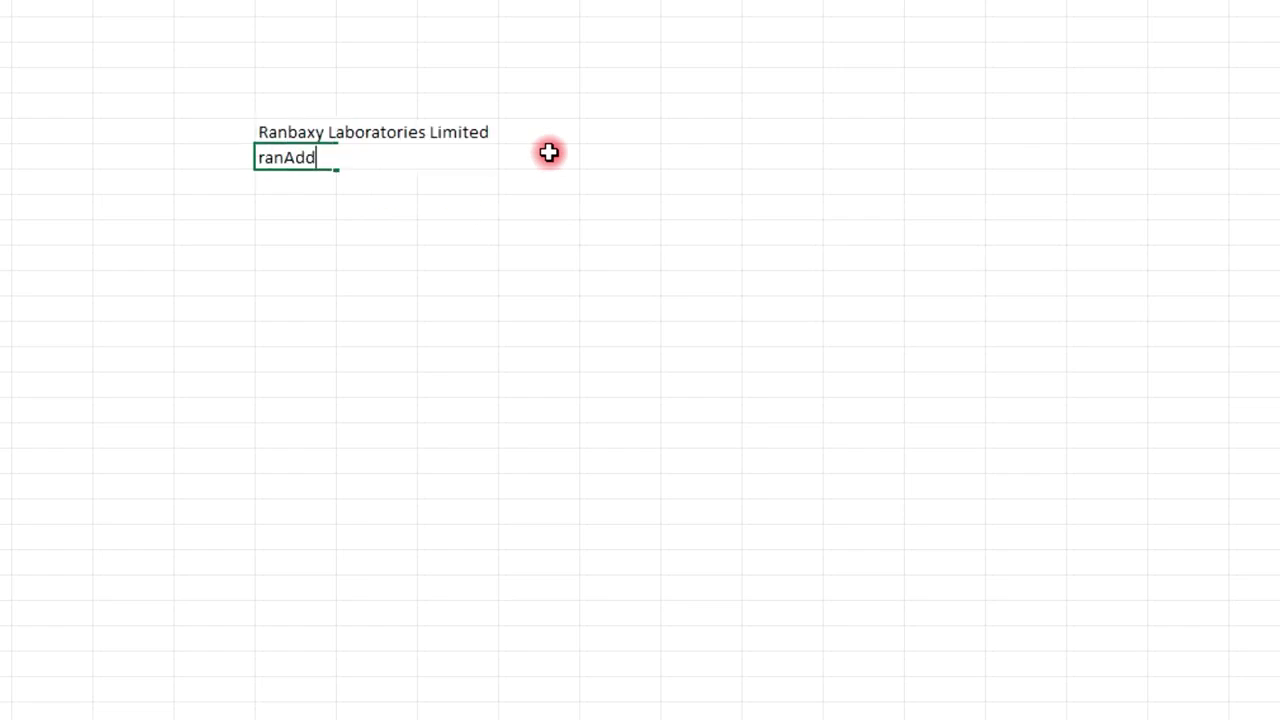
key("Return")
type("pc")
type("20")
key("Return")
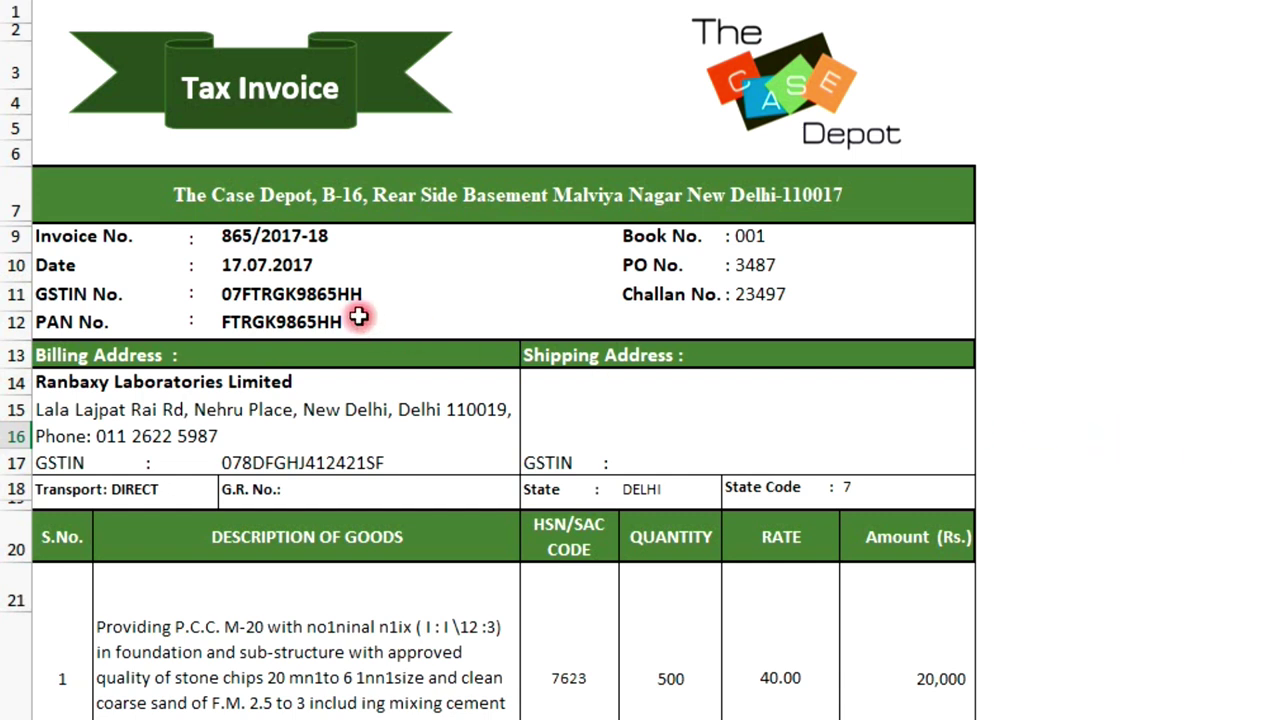
Step: Copy the GSTIN number from its value cell on the invoice
left_click(114, 294)
left_click(106, 329)
left_click(252, 296)
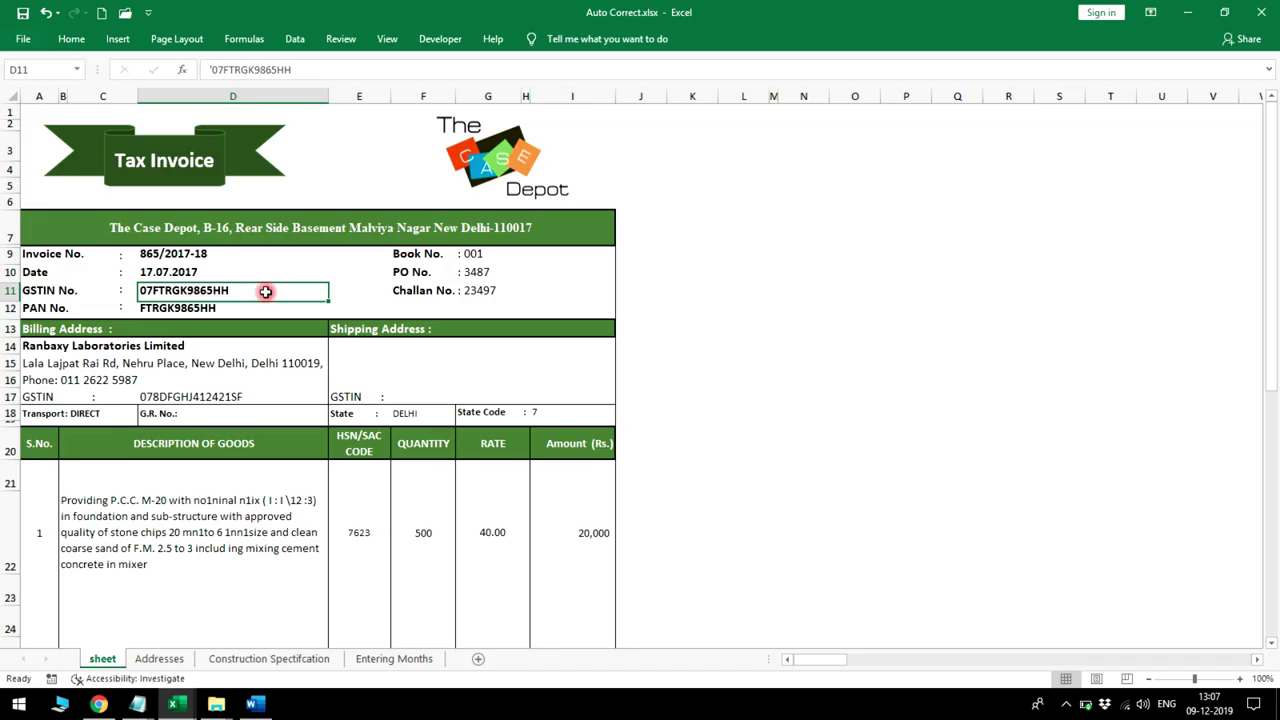
double_click(286, 291)
left_click_drag(286, 291, 108, 291)
Step: Add an AutoCorrect entry 'ourgst' that expands to the copied GSTIN number
left_click(21, 40)
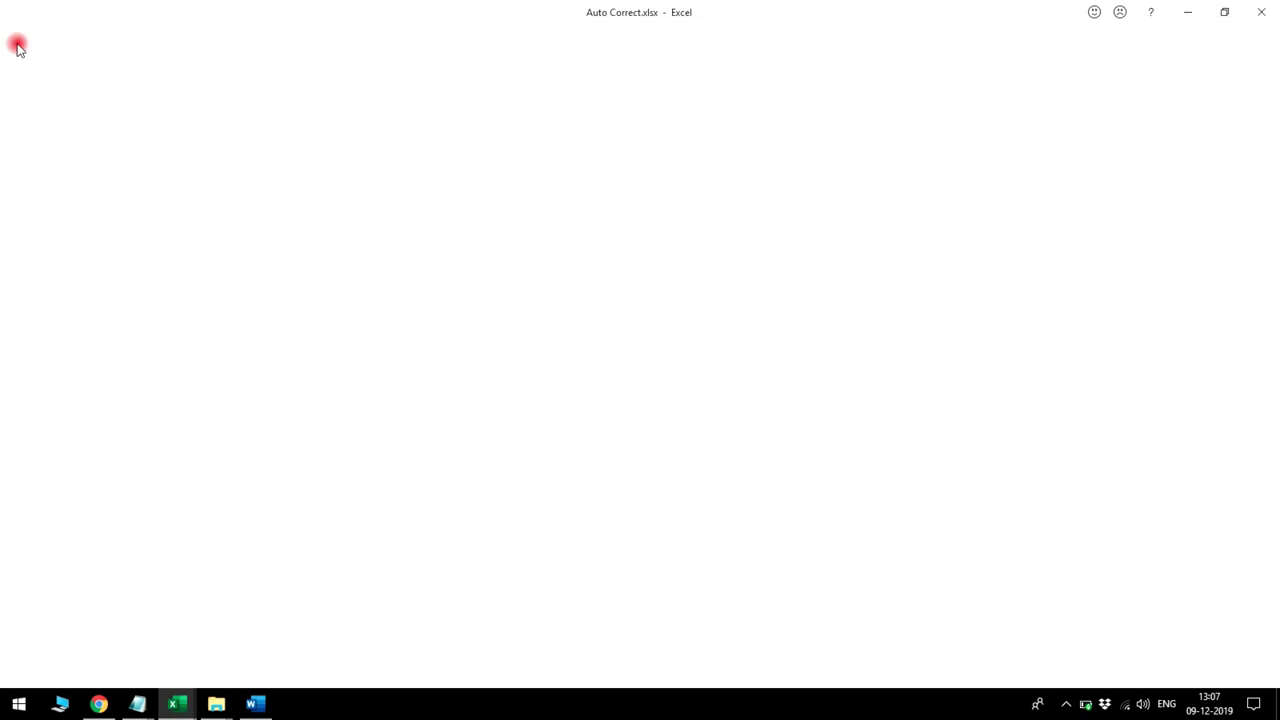
left_click(33, 661)
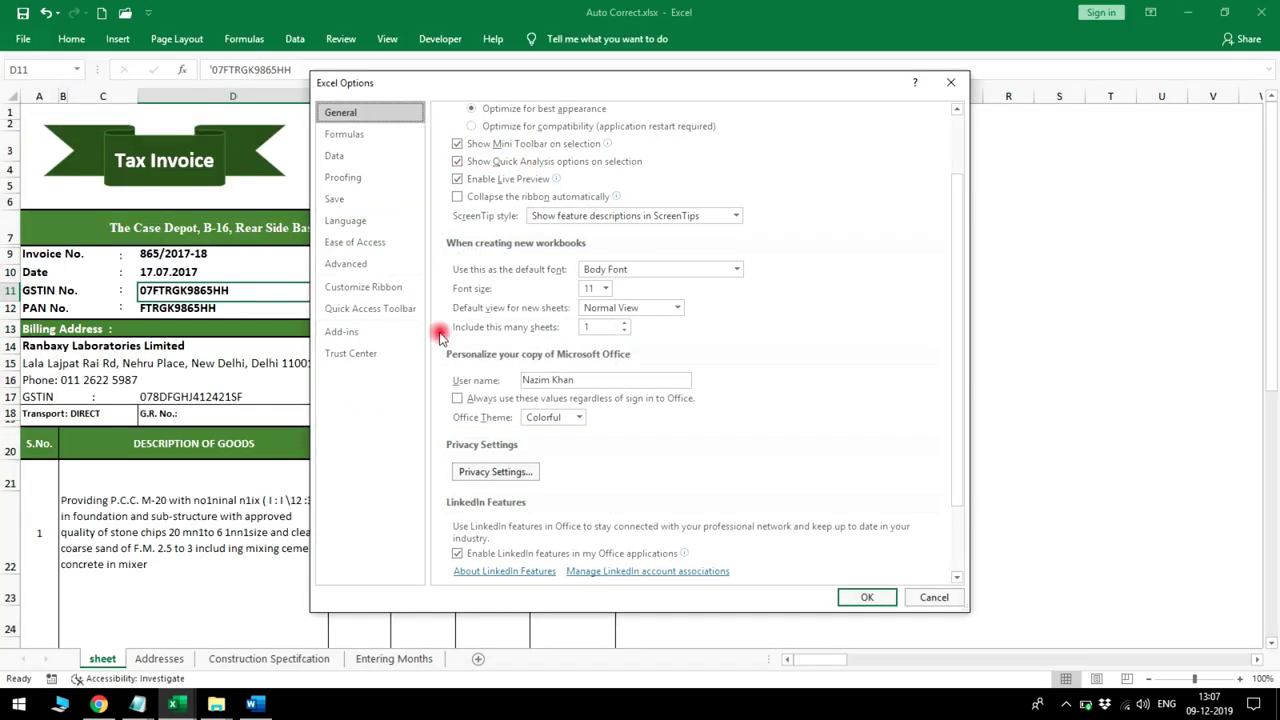
left_click(400, 178)
left_click(771, 183)
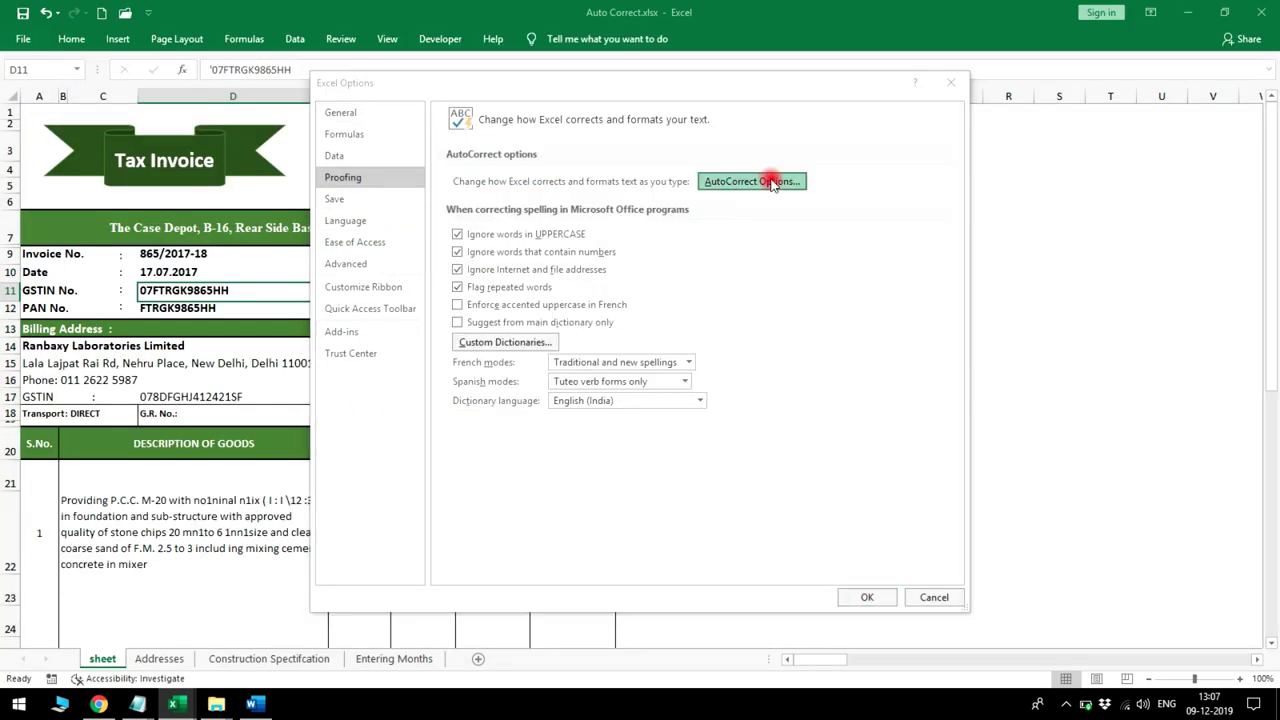
left_click(696, 277)
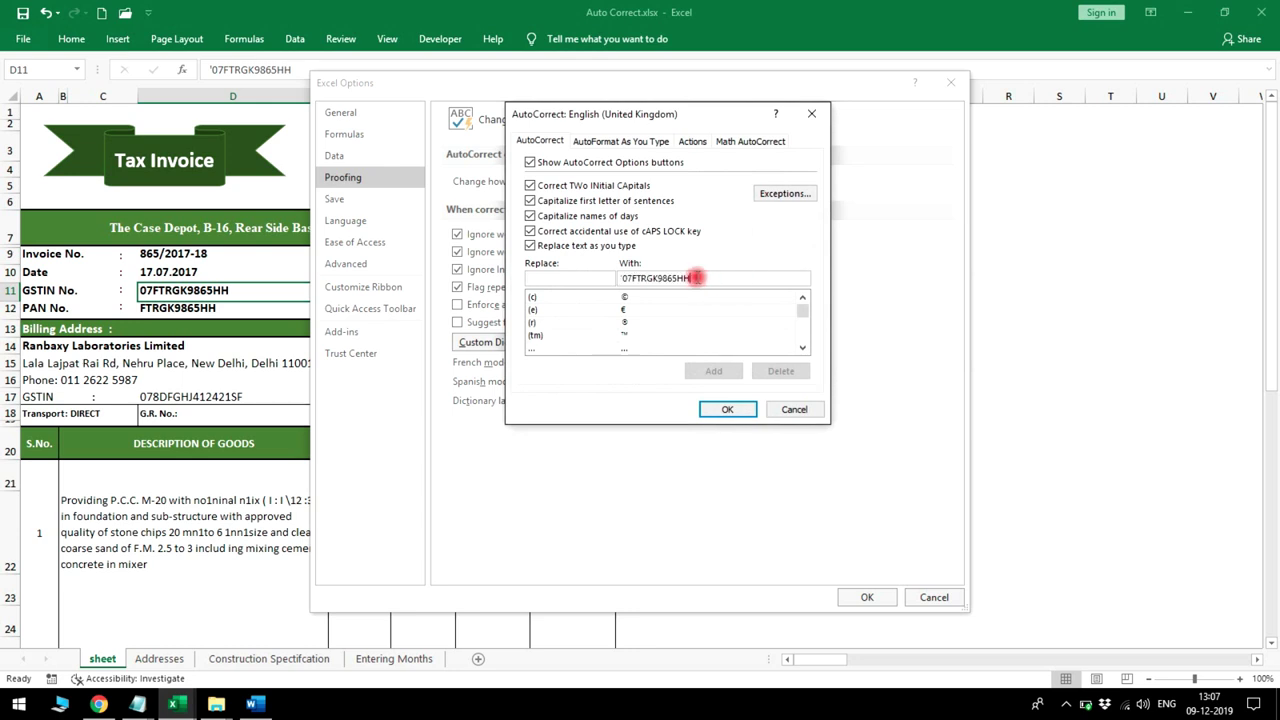
type("our")
type("t")
left_click(730, 368)
left_click(735, 410)
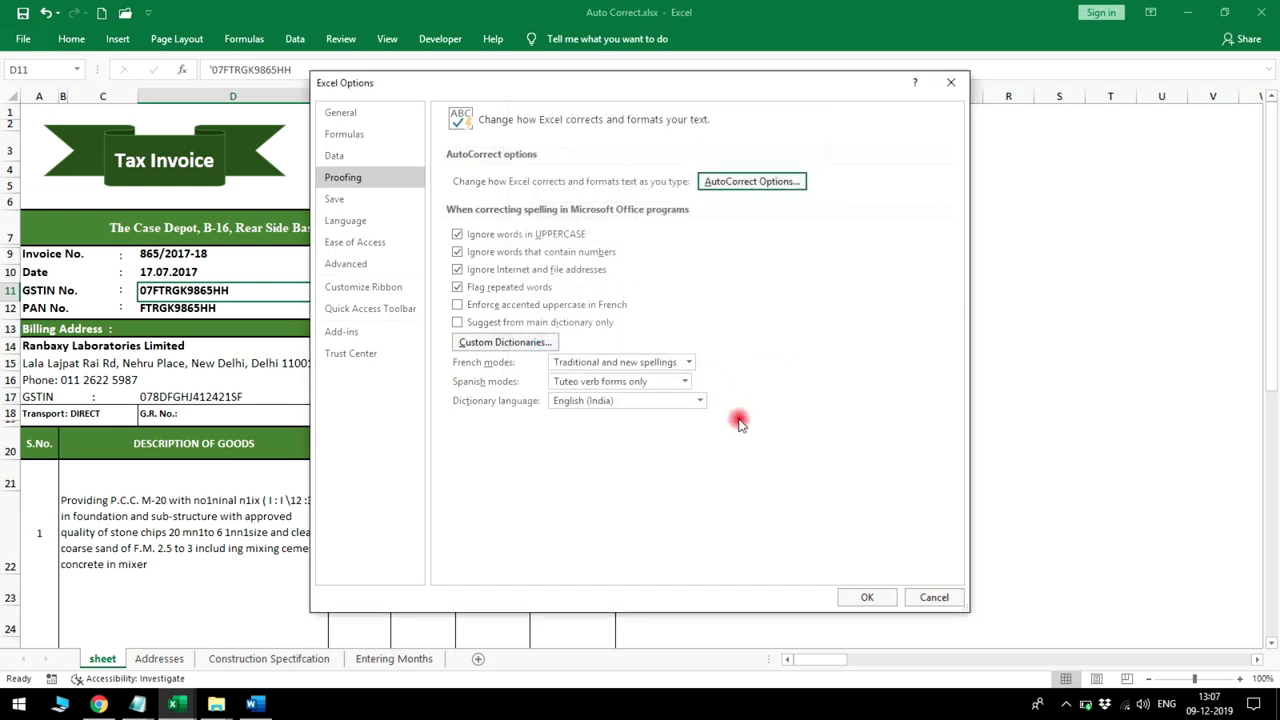
left_click(880, 598)
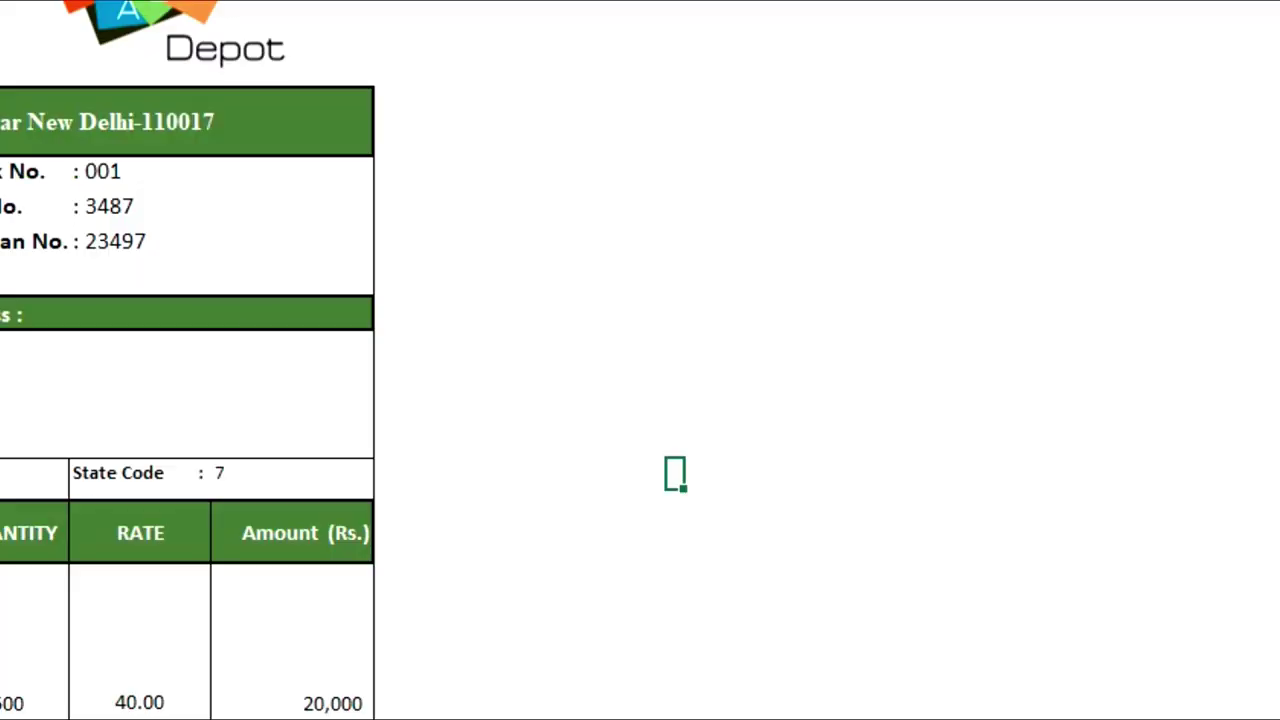
Step: Type ourgst in an empty cell right of the invoice so it expands to the GSTIN
left_click(1160, 282)
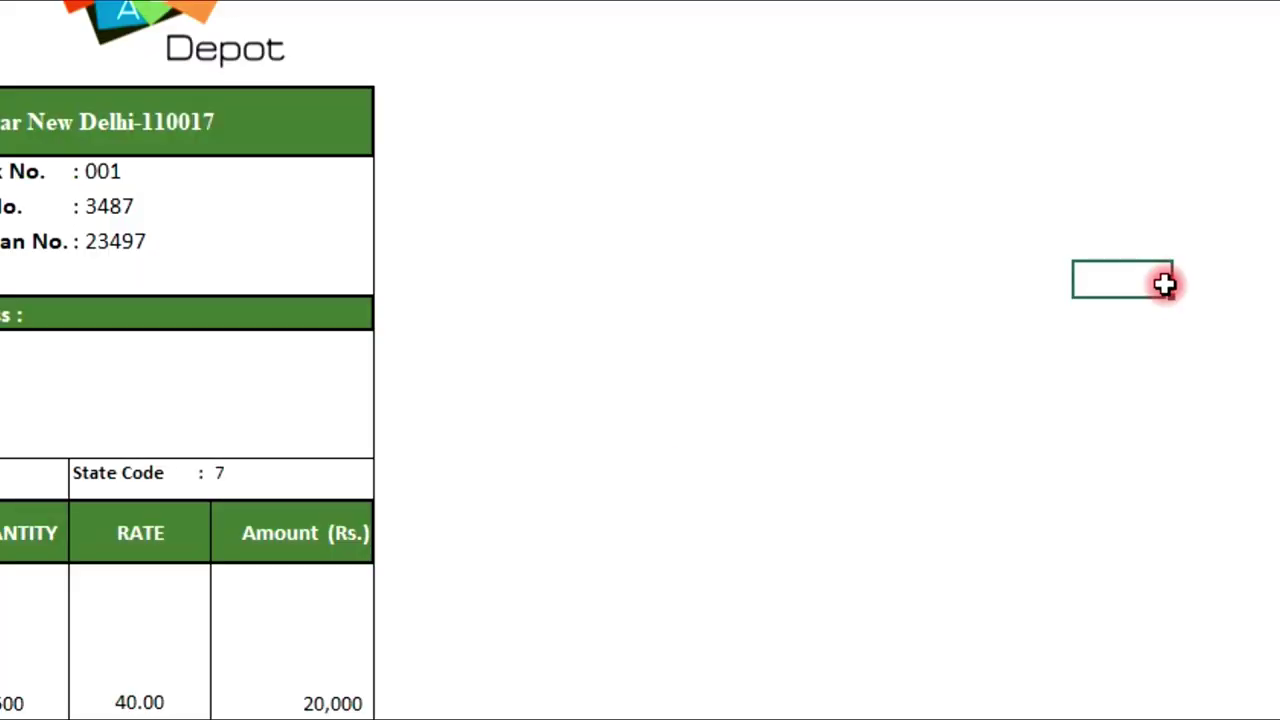
left_click(872, 175)
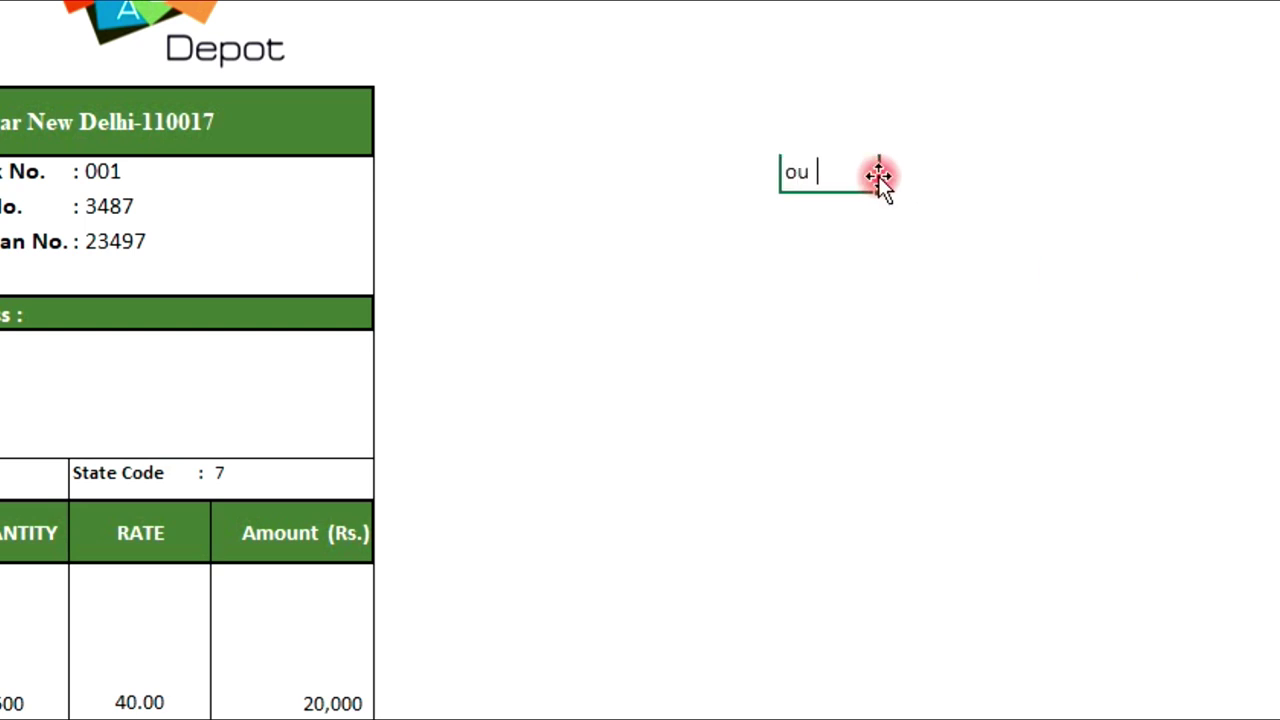
key("Return")
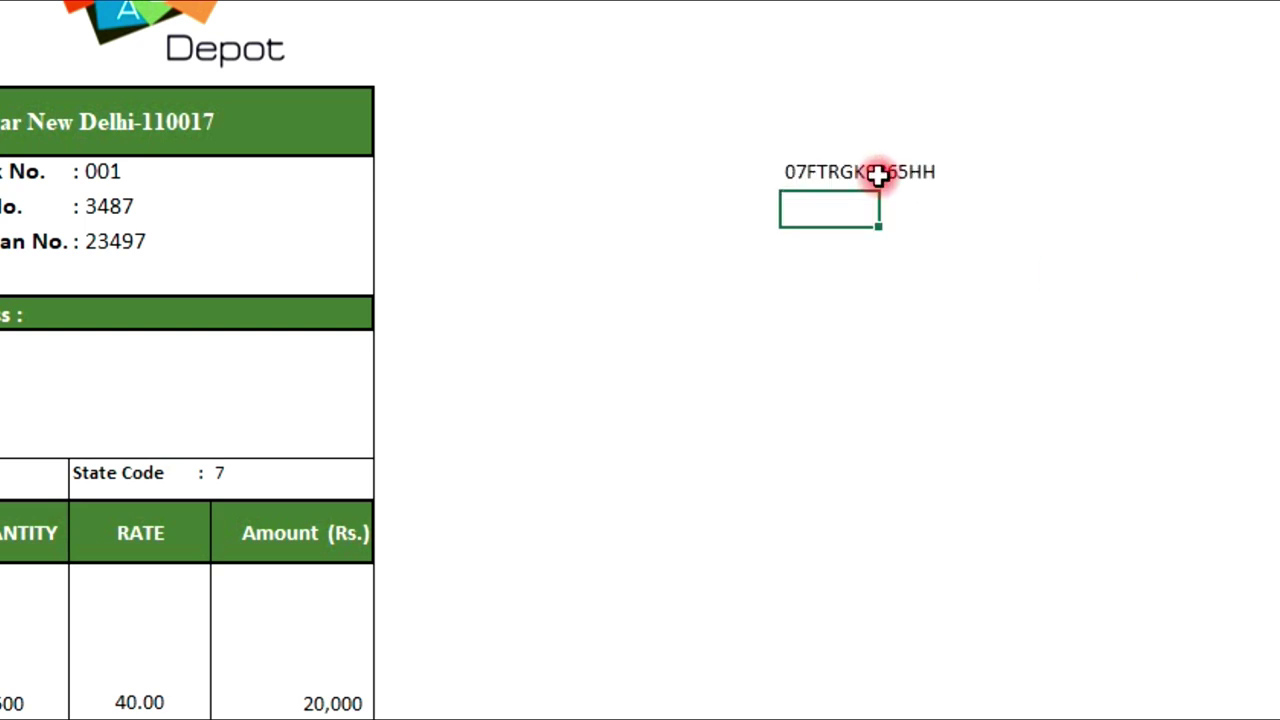
left_click(885, 374)
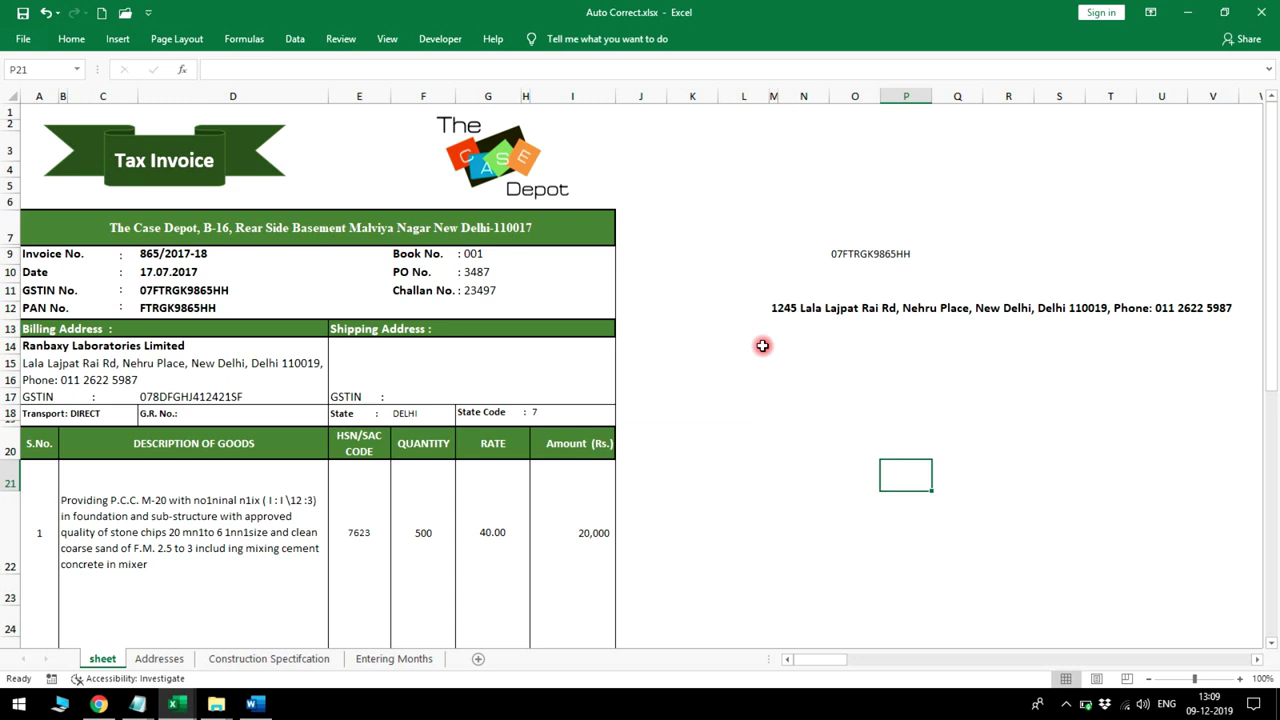
Step: Find the ran entry in the AutoCorrect list and delete it
left_click(24, 38)
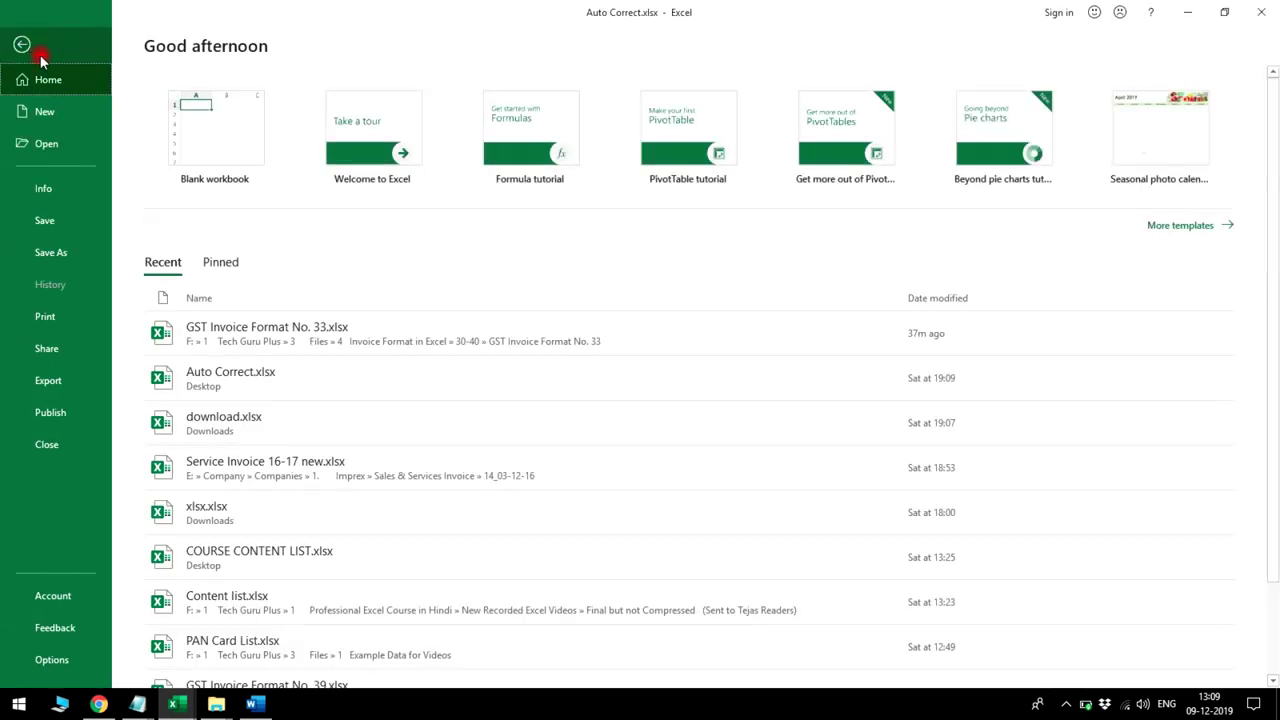
left_click(60, 660)
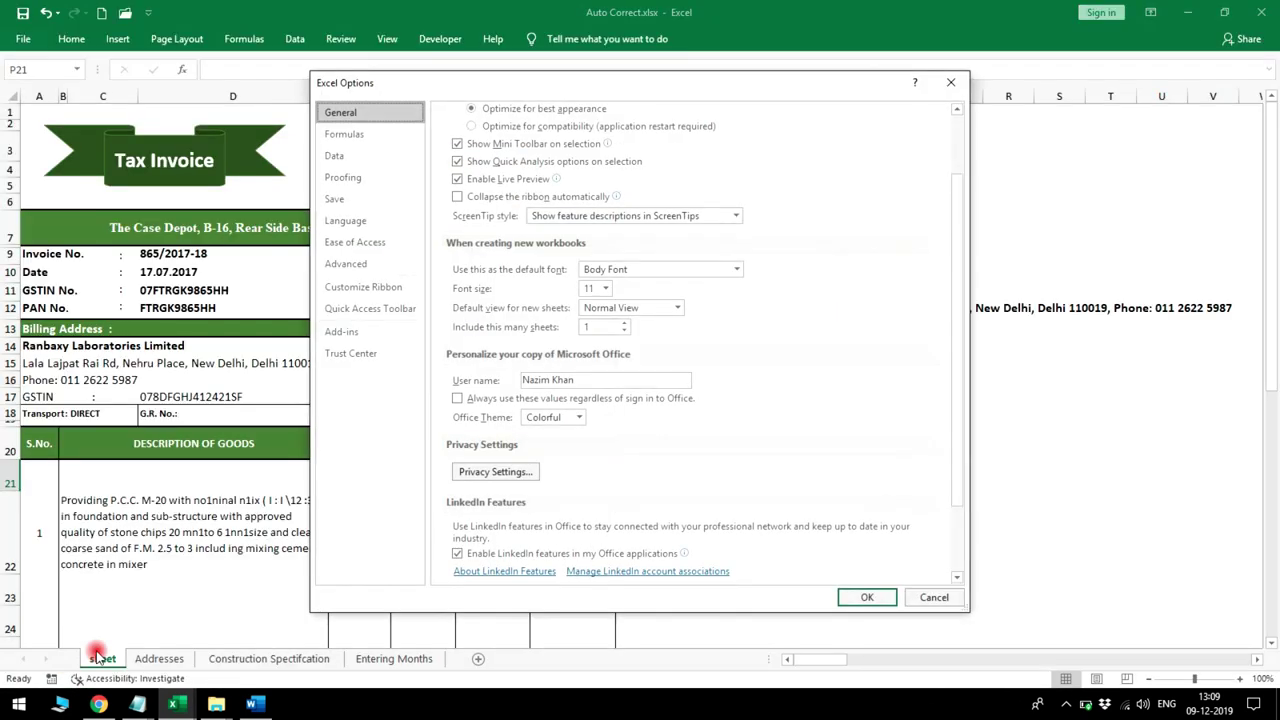
left_click(343, 177)
left_click(743, 184)
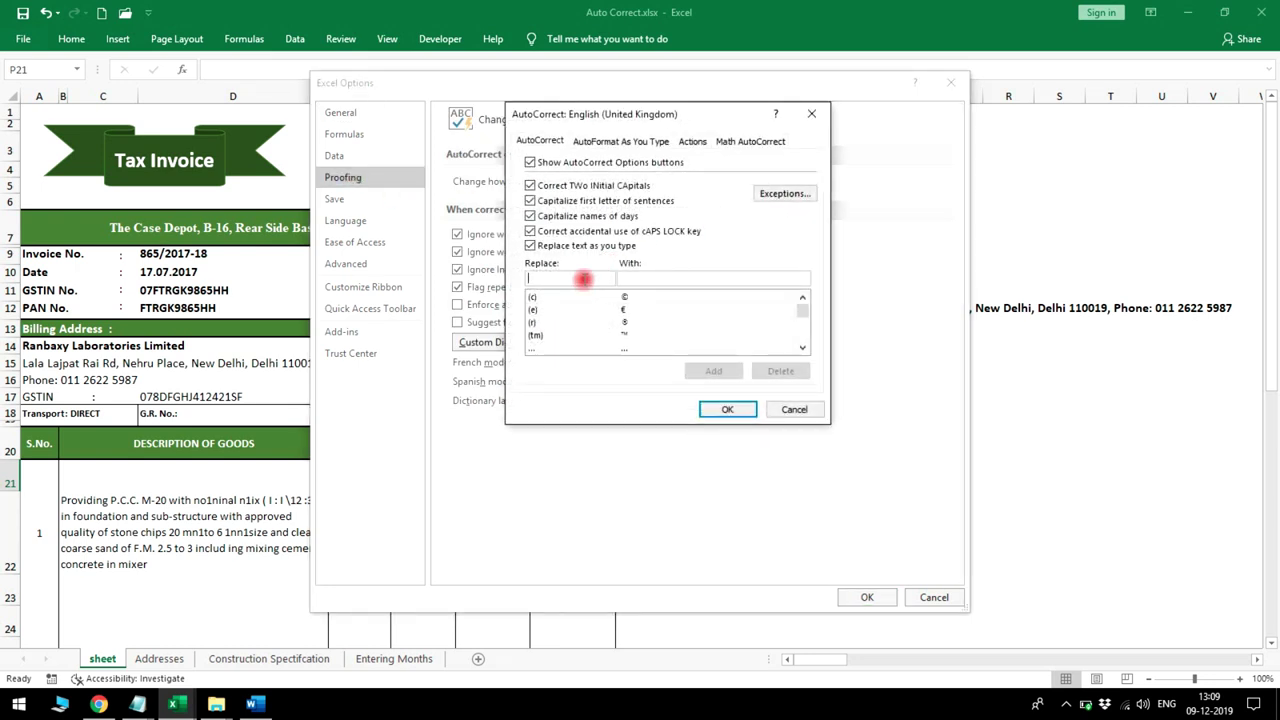
type("ra")
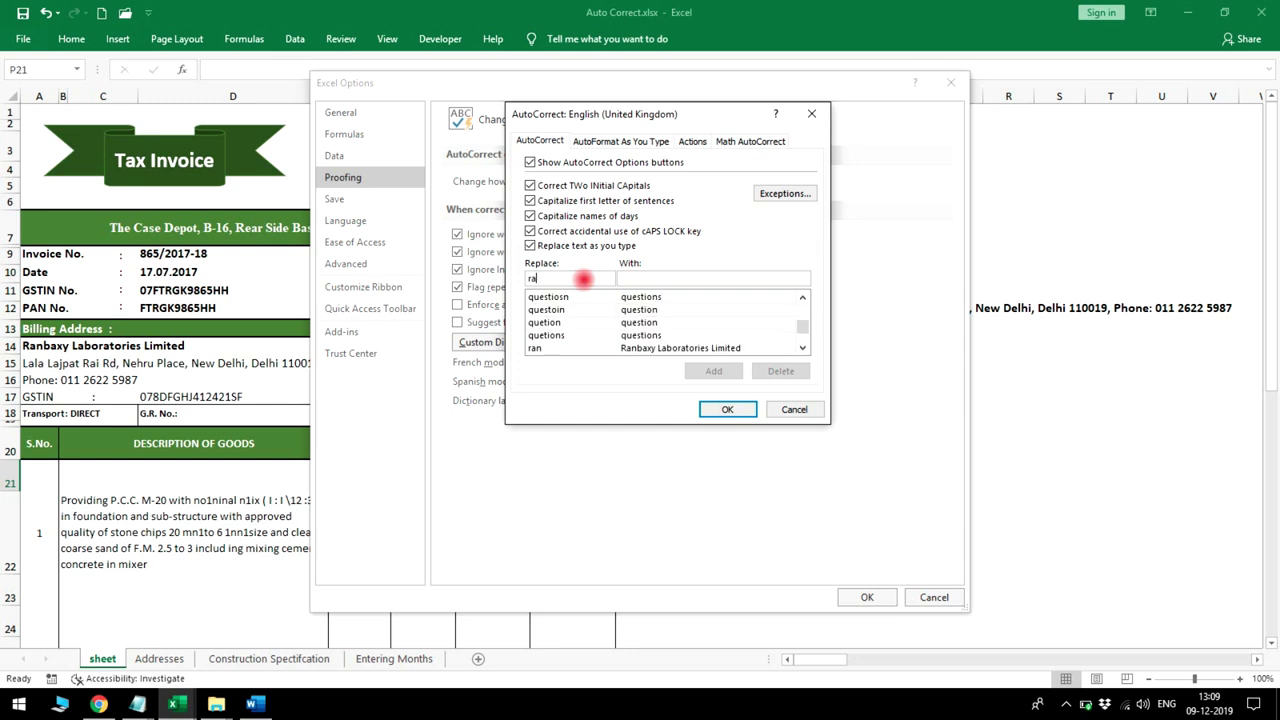
type("n")
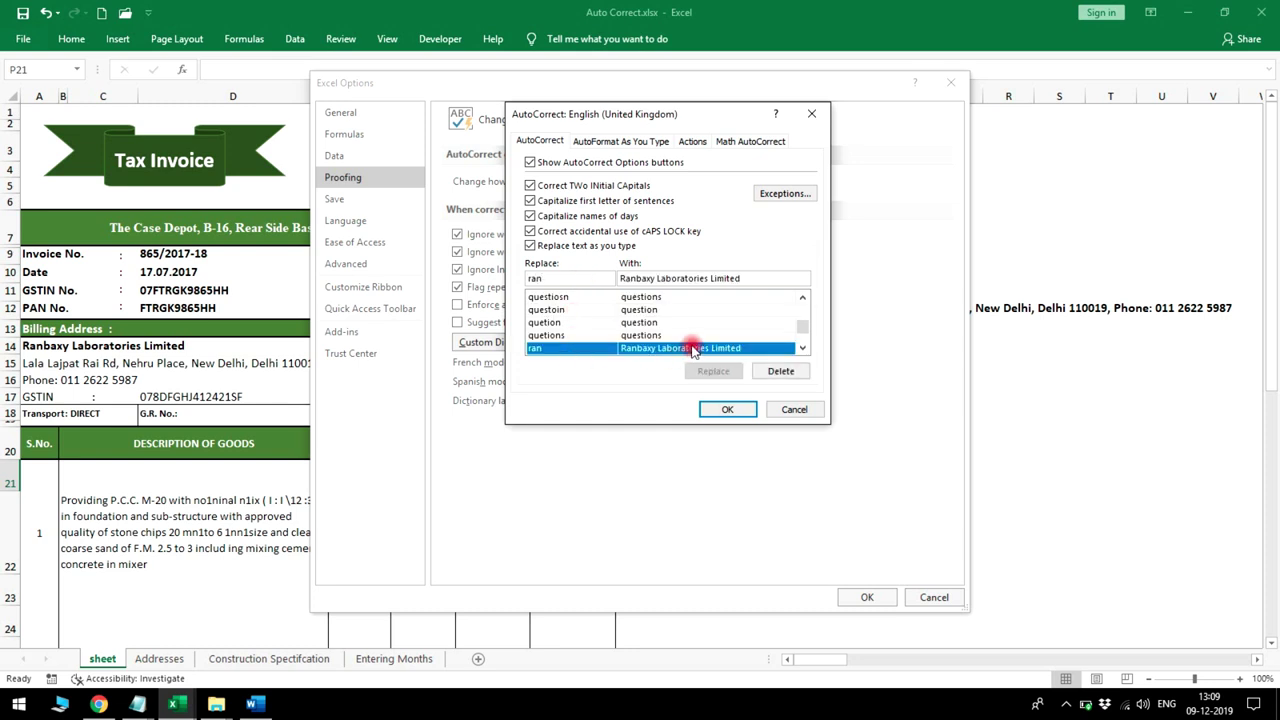
left_click(781, 371)
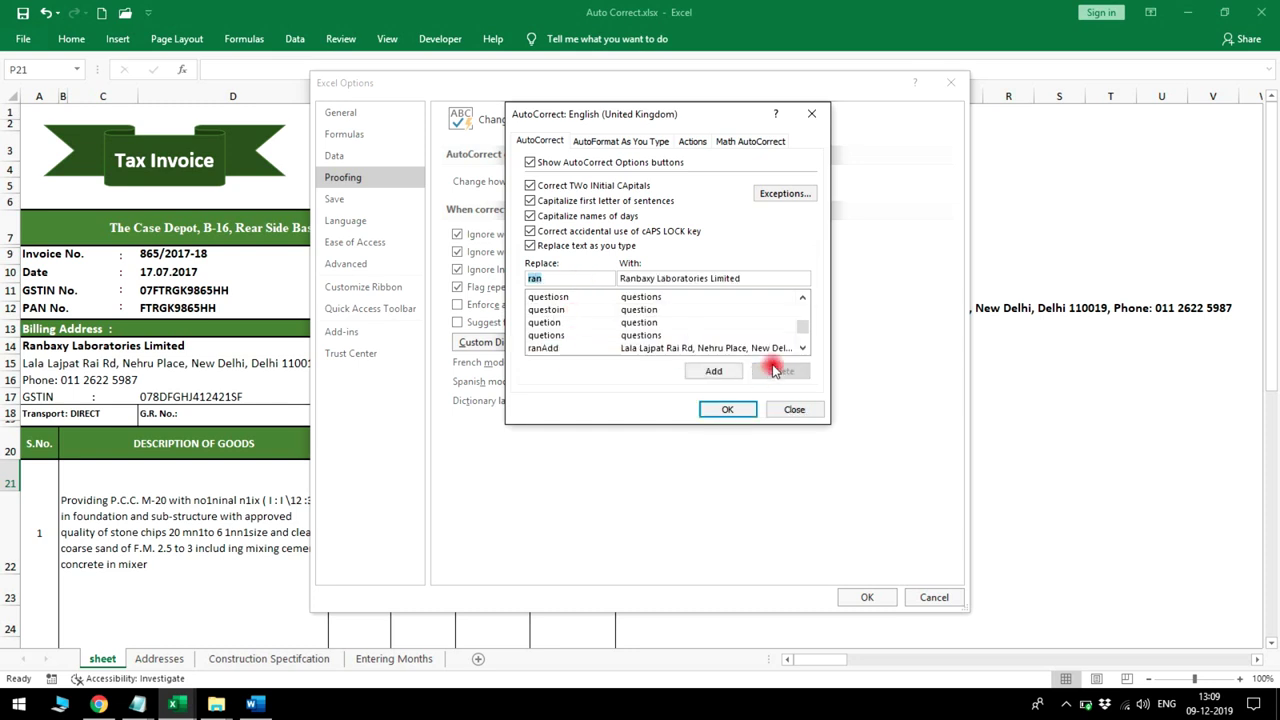
Step: Check the remaining ranAdd entry, then switch to the Entering Months sheet
left_click(780, 322)
left_click_drag(803, 310, 803, 346)
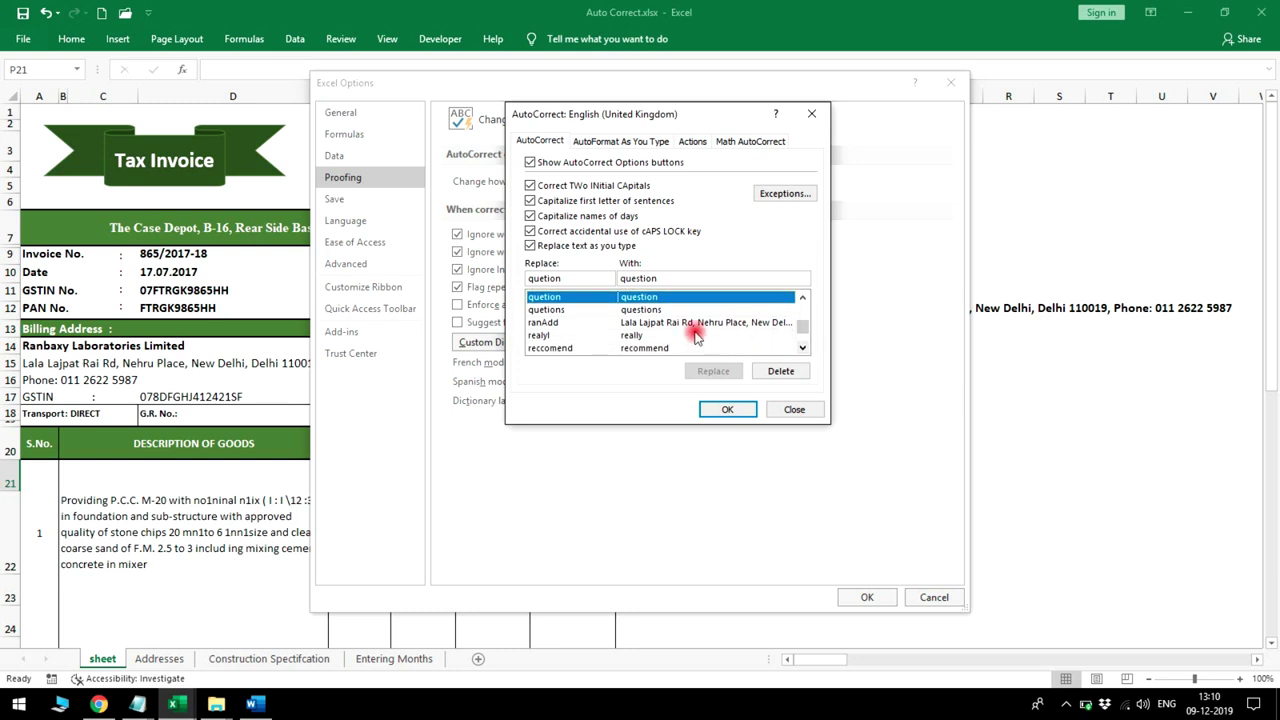
left_click(691, 345)
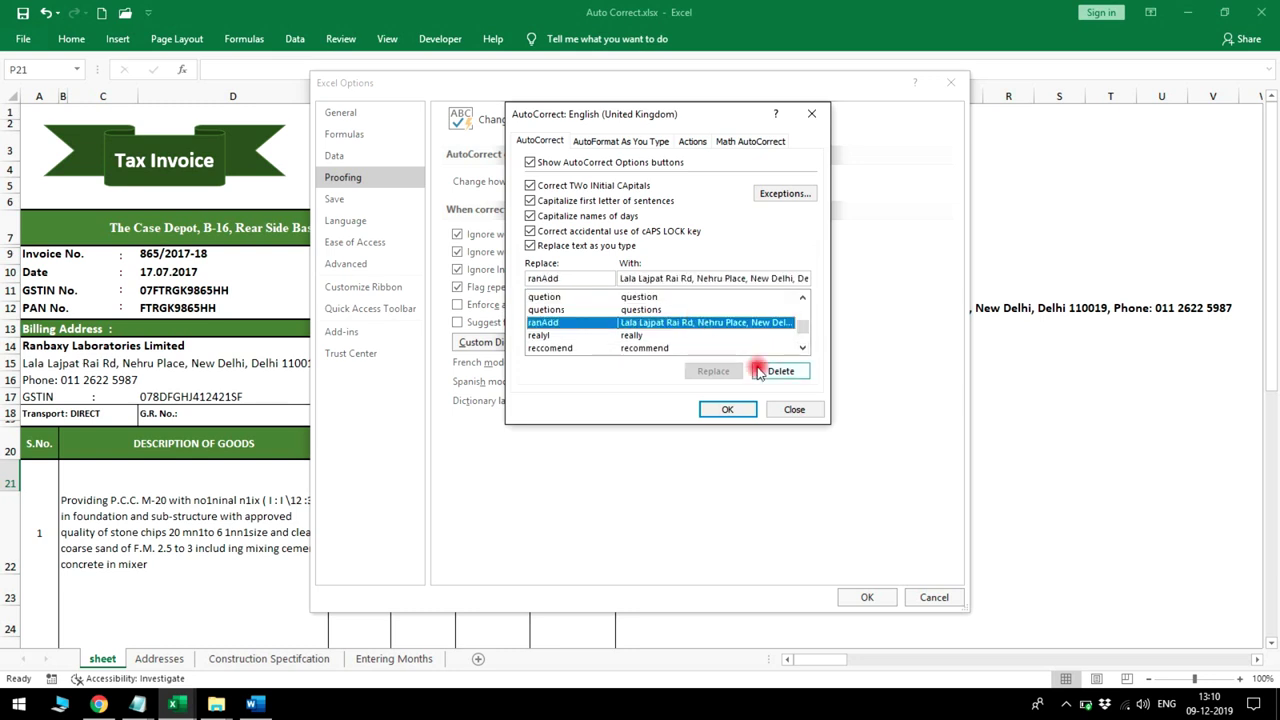
left_click(410, 658)
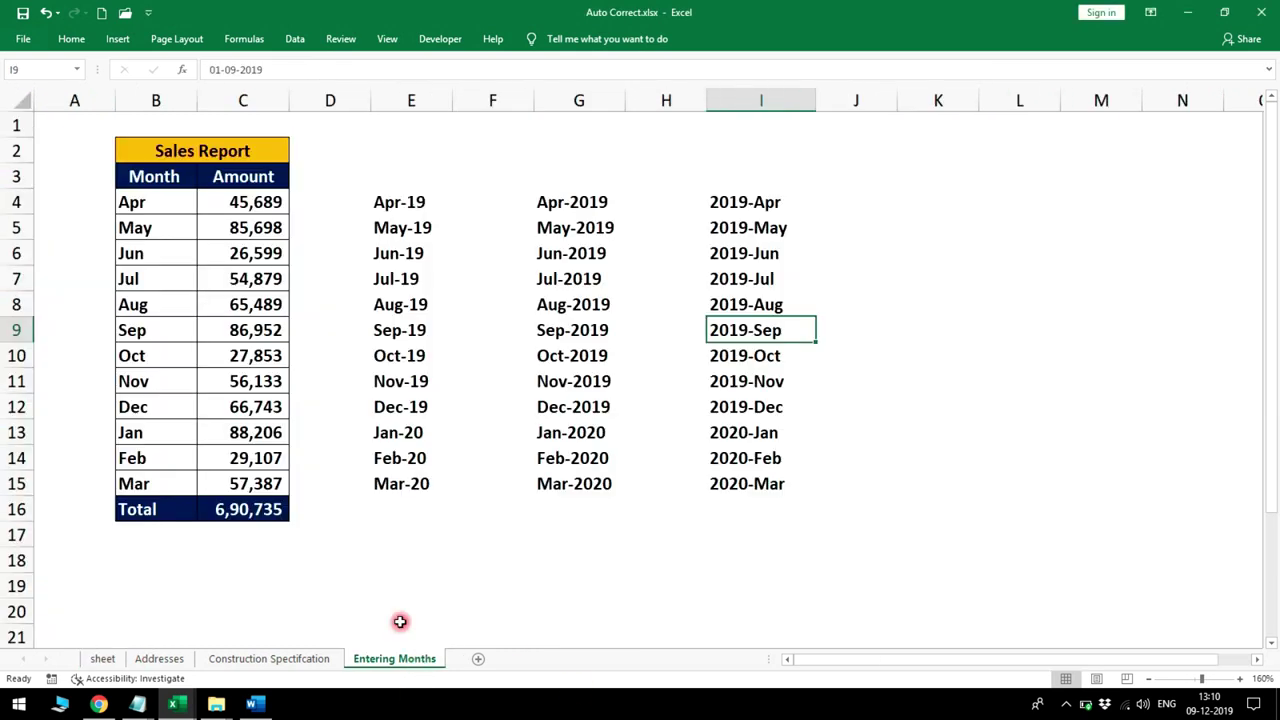
Step: Select the month names in B4:B15, then pick empty cell J4 for a new series
left_click(396, 508)
left_click_drag(183, 150, 200, 510)
left_click(160, 179)
left_click_drag(160, 179, 173, 478)
left_click(448, 556)
mouse_move(171, 201)
left_mouse_down()
mouse_move(258, 410)
mouse_move(258, 484)
left_mouse_up()
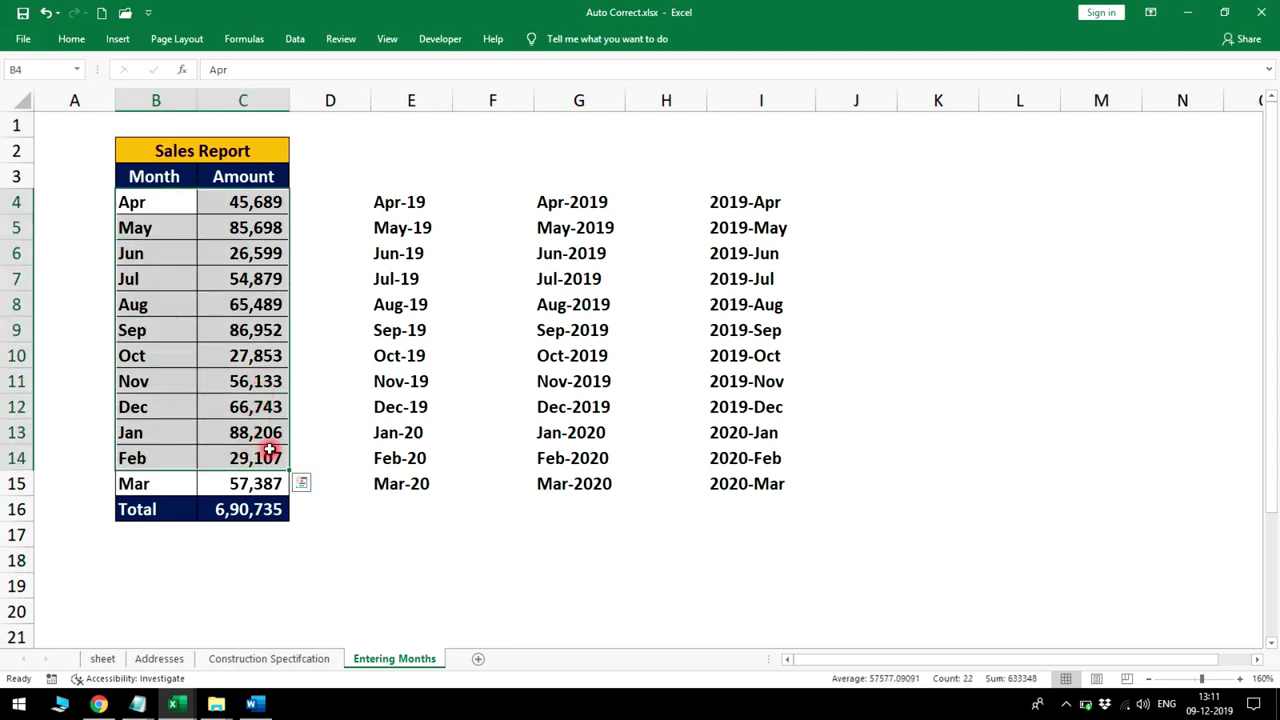
left_click(443, 378)
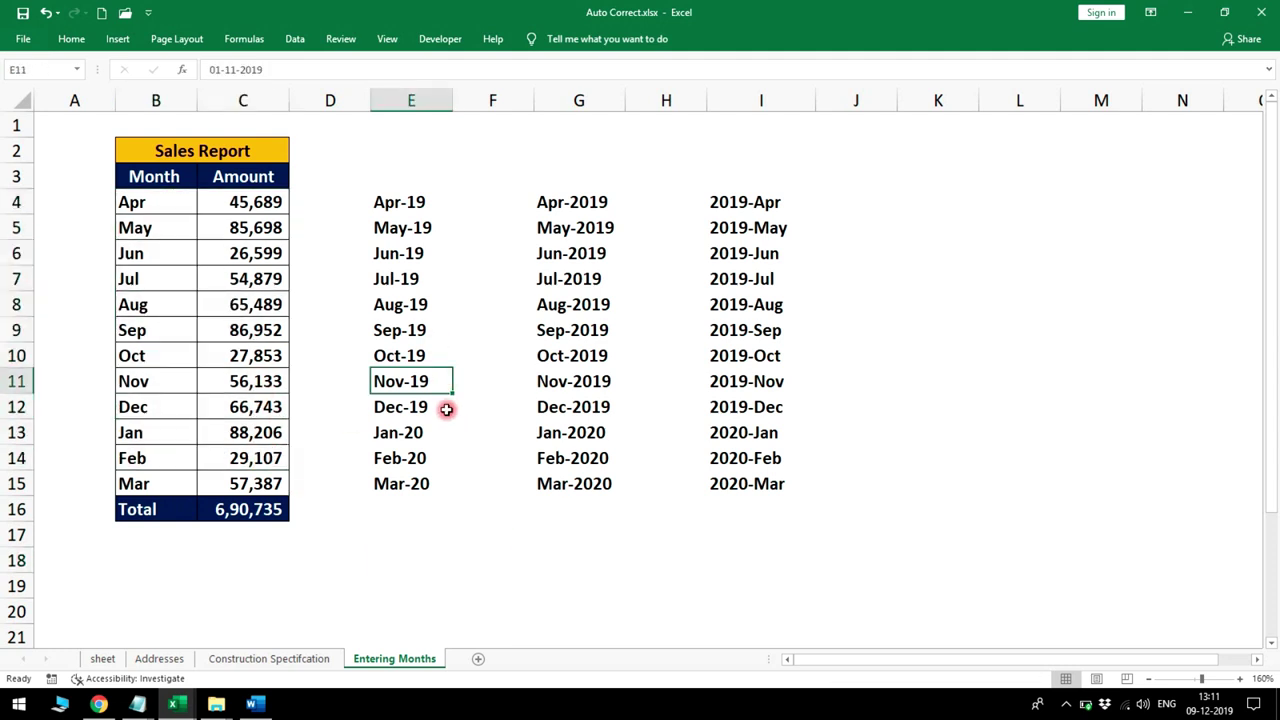
left_click_drag(203, 199, 195, 472)
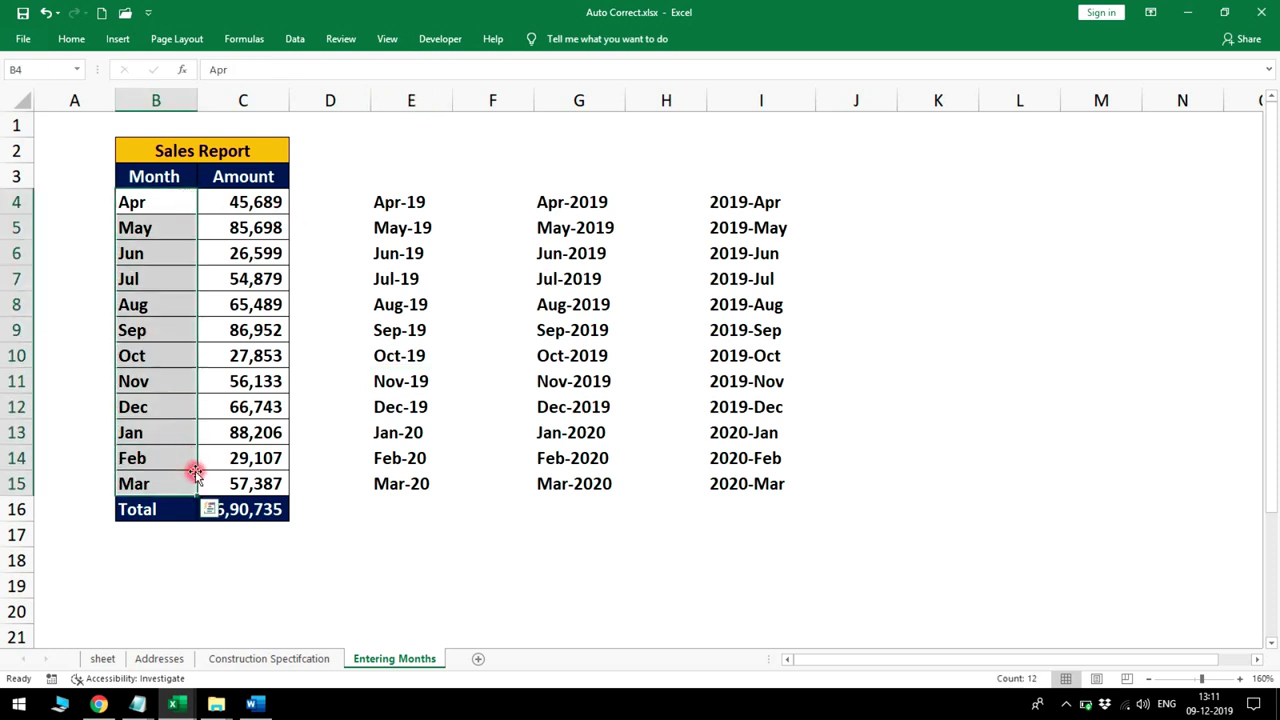
left_click(856, 202)
type("Apr")
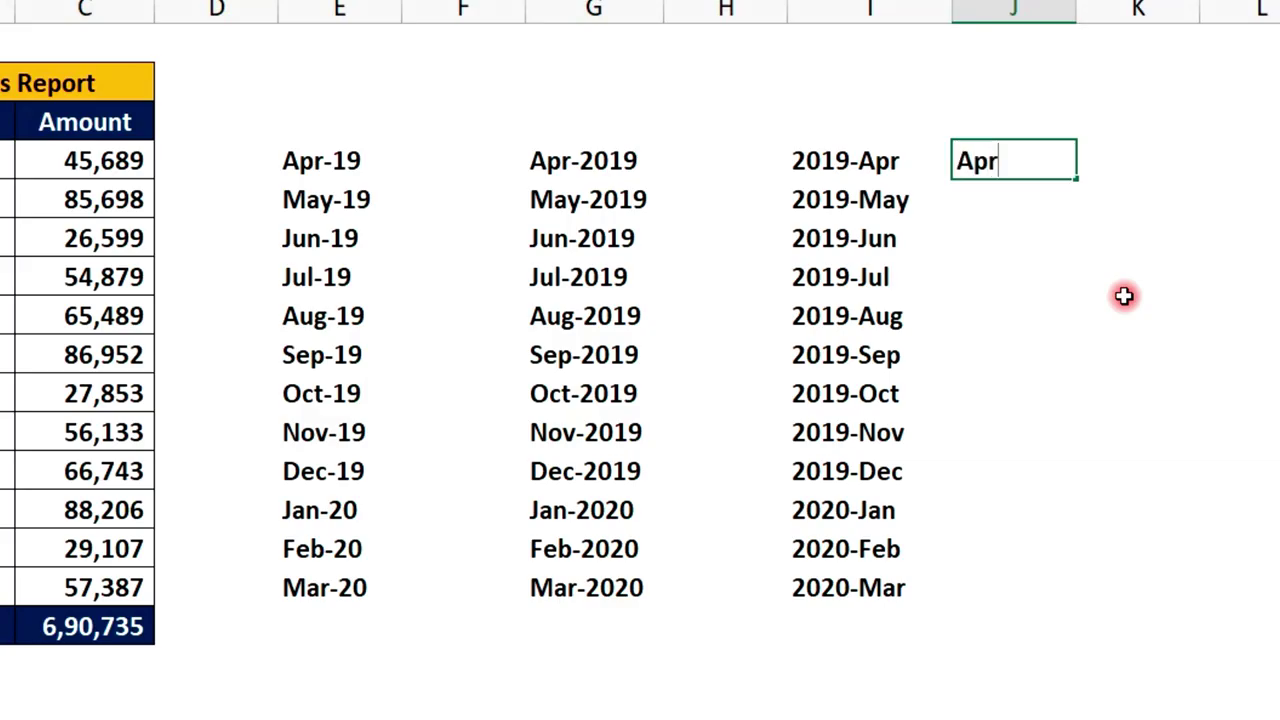
Step: Fill J4:J15 with the Apr through Mar month series
key("Return")
left_click(1057, 175)
left_click_drag(1075, 179, 1094, 600)
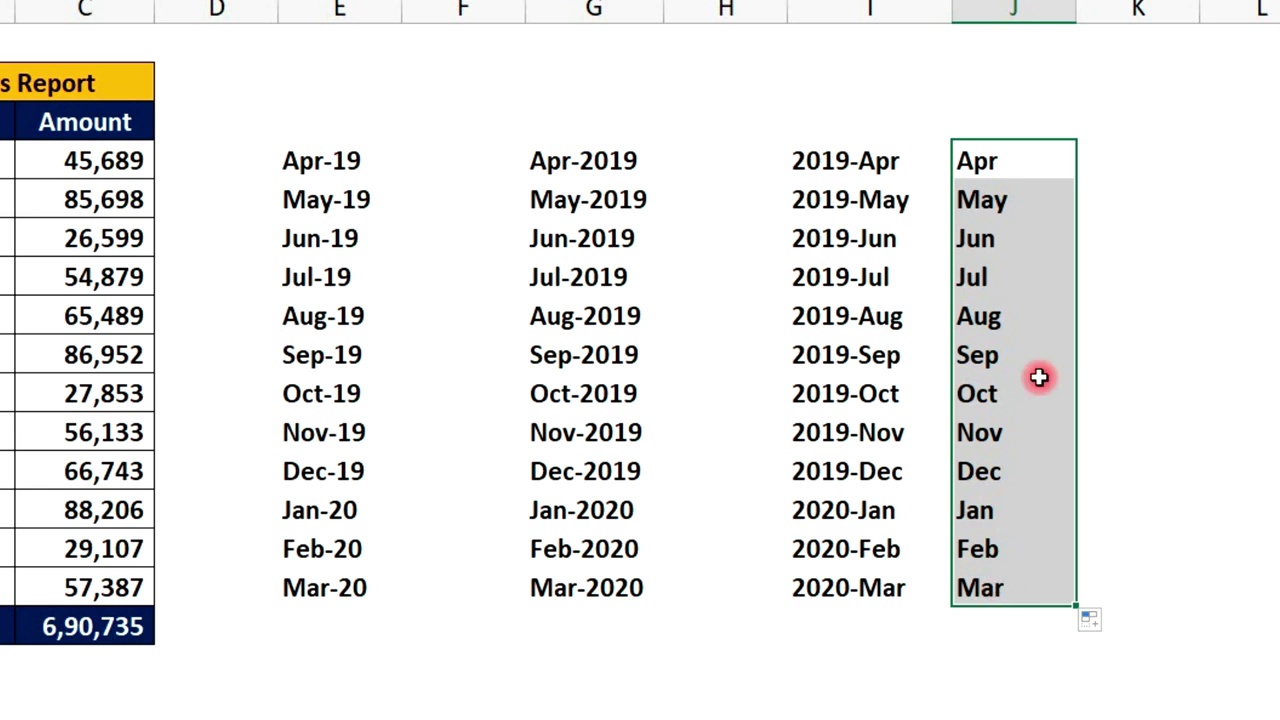
Step: Enter April in K4 and fill down to K15 with April through March
left_click(1128, 158)
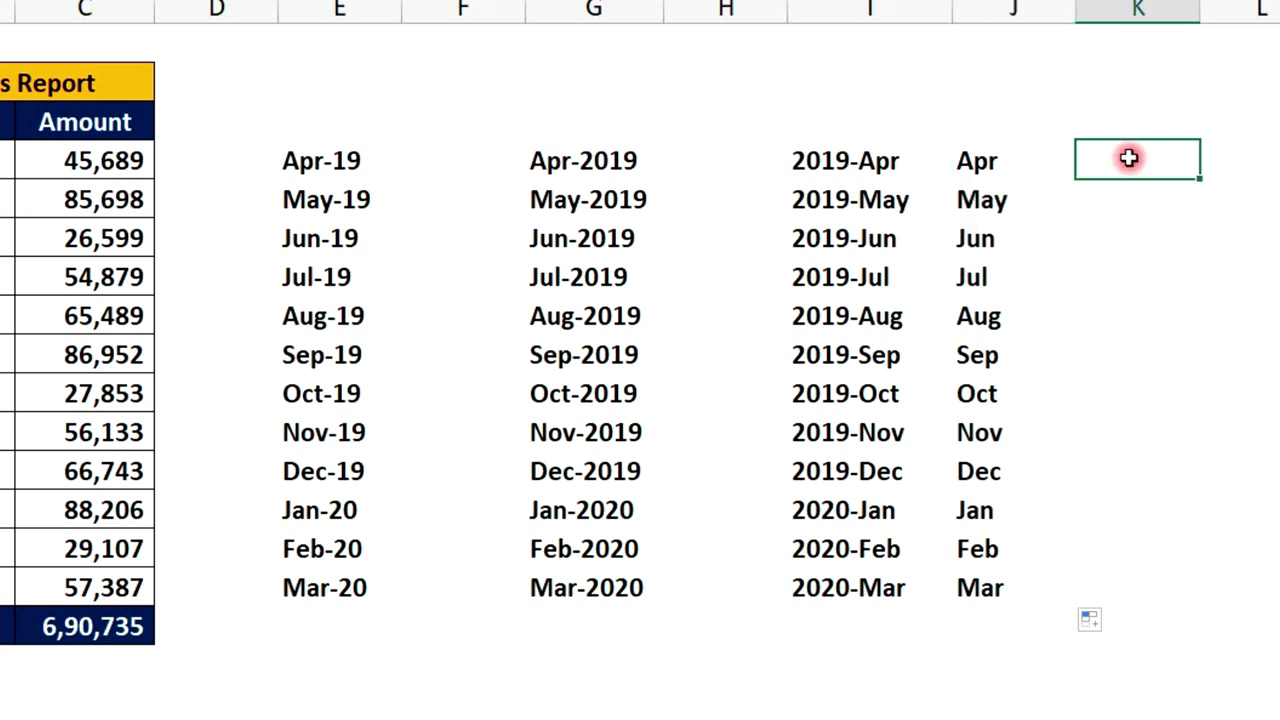
type("April")
key("Return")
left_click(1128, 159)
left_click_drag(1198, 184, 1193, 604)
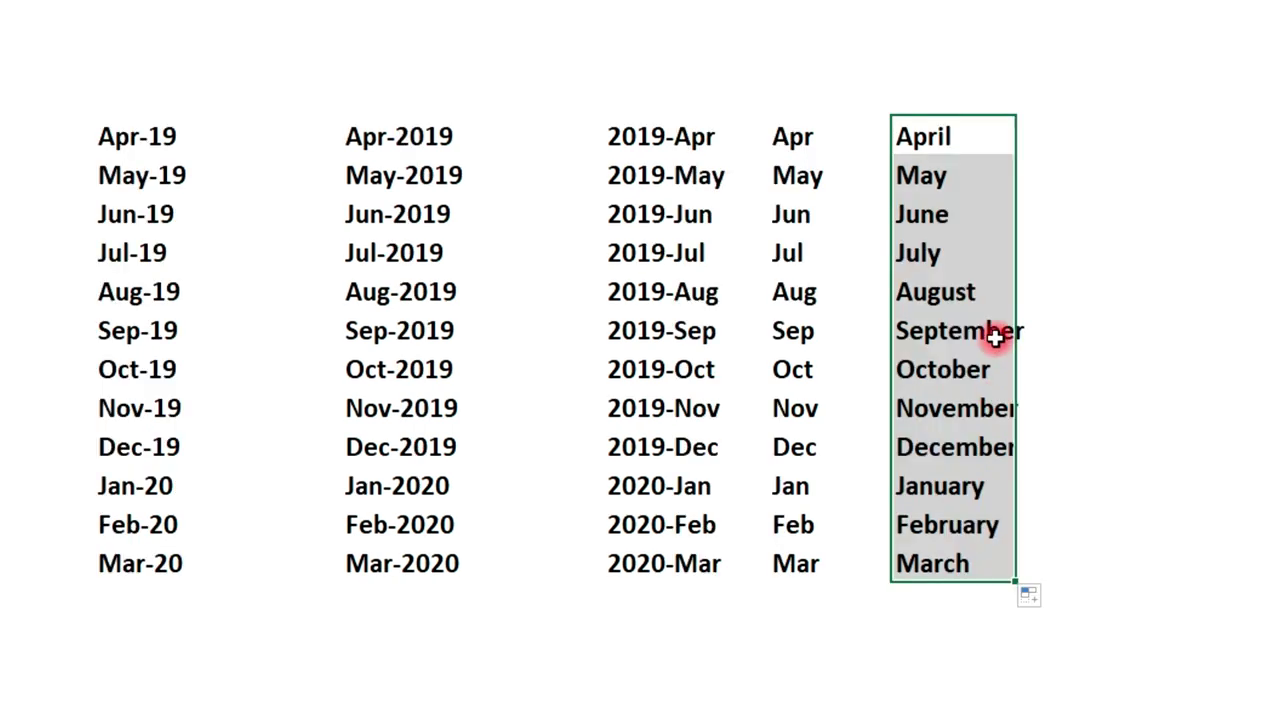
left_click(1068, 126)
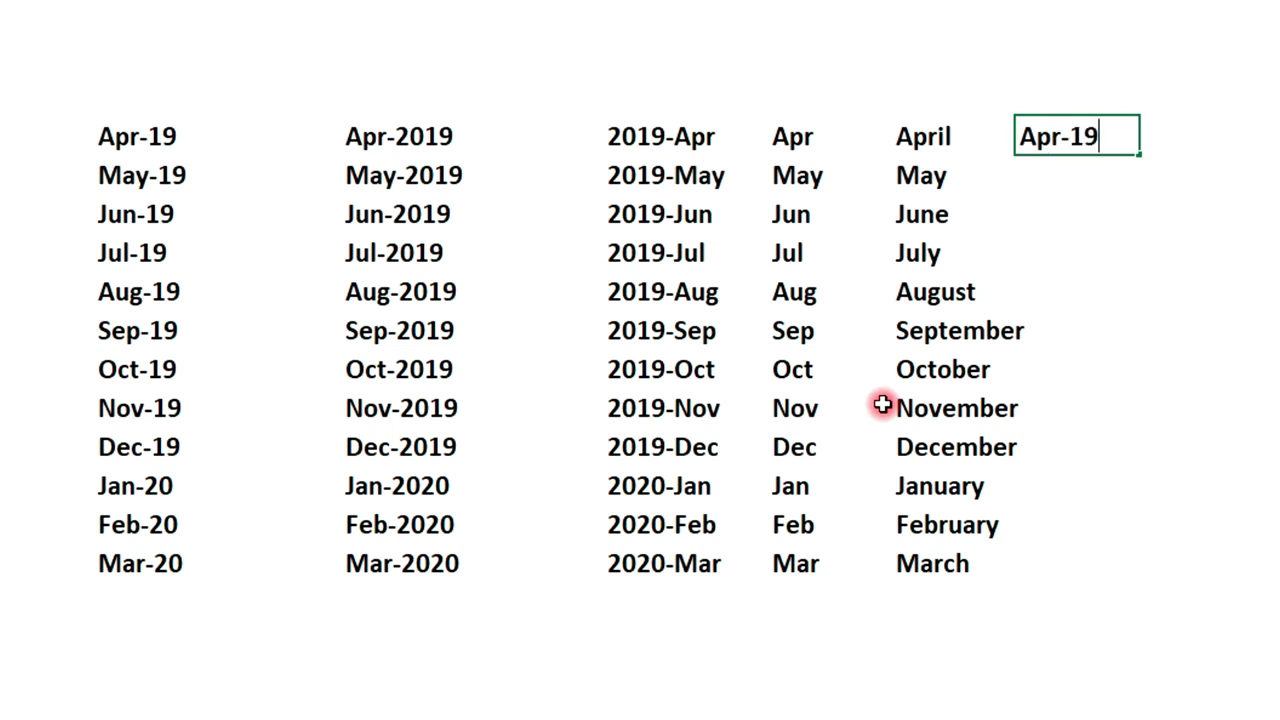
Step: Fill Apr-19 in L4 down to Mar-20 in L15 and select those dates
key("Return")
left_click(1103, 137)
left_click_drag(1140, 154, 1140, 583)
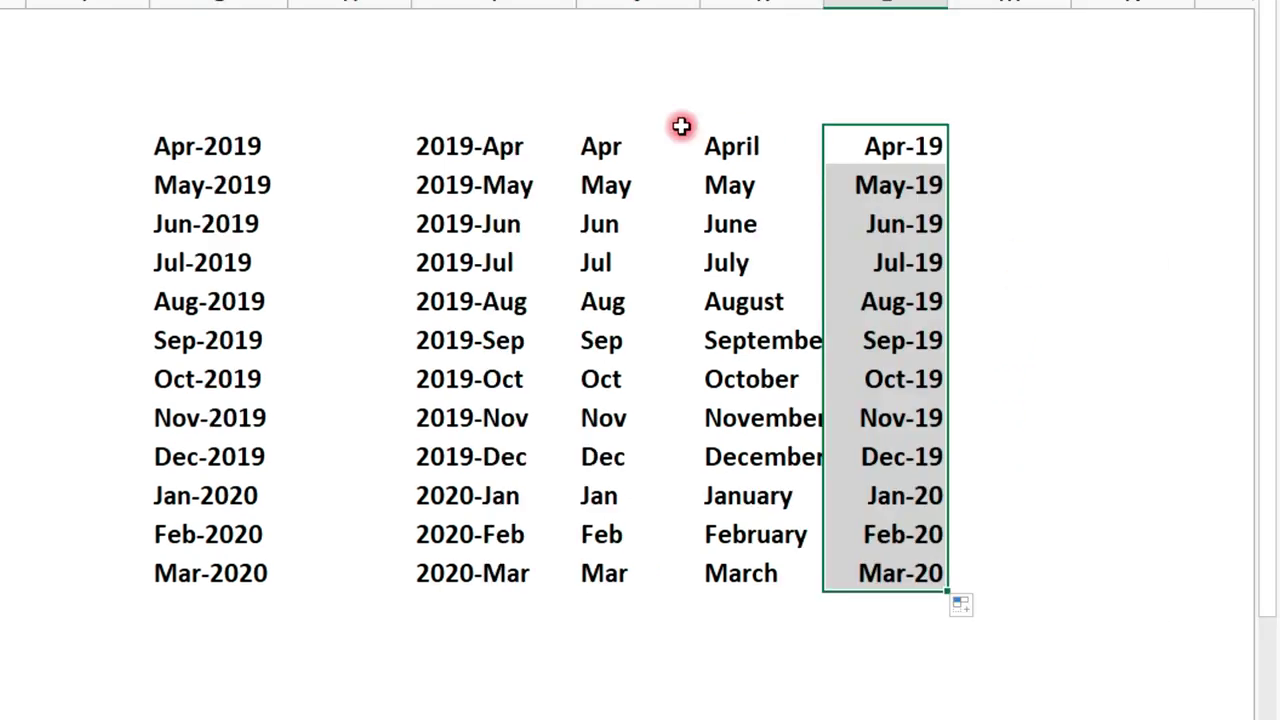
left_click_drag(474, 117, 471, 565)
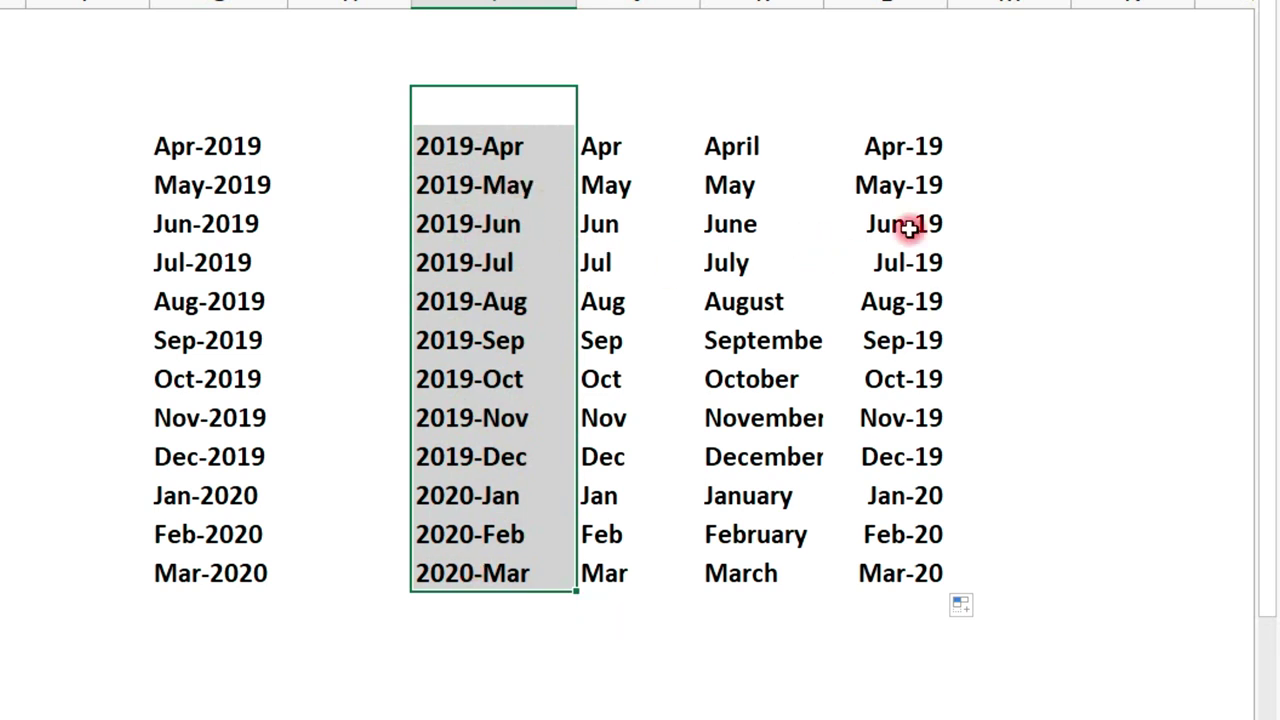
left_click_drag(928, 134, 912, 588)
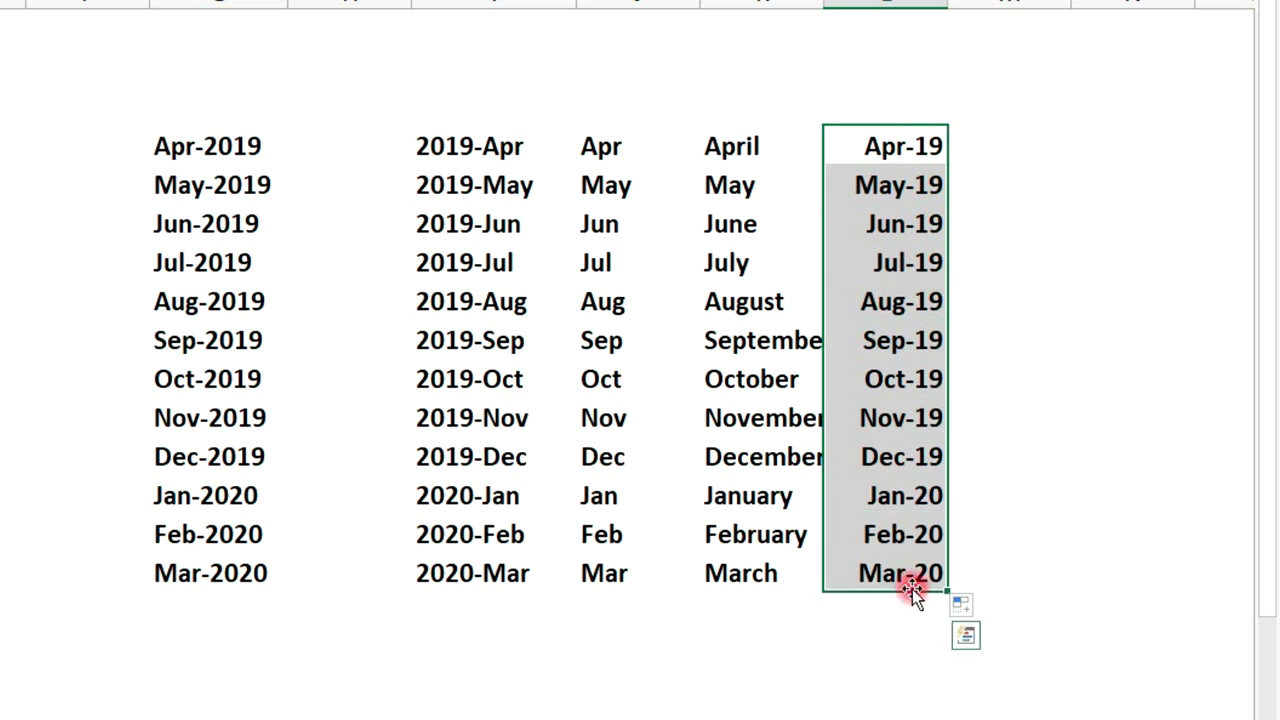
right_click(893, 532)
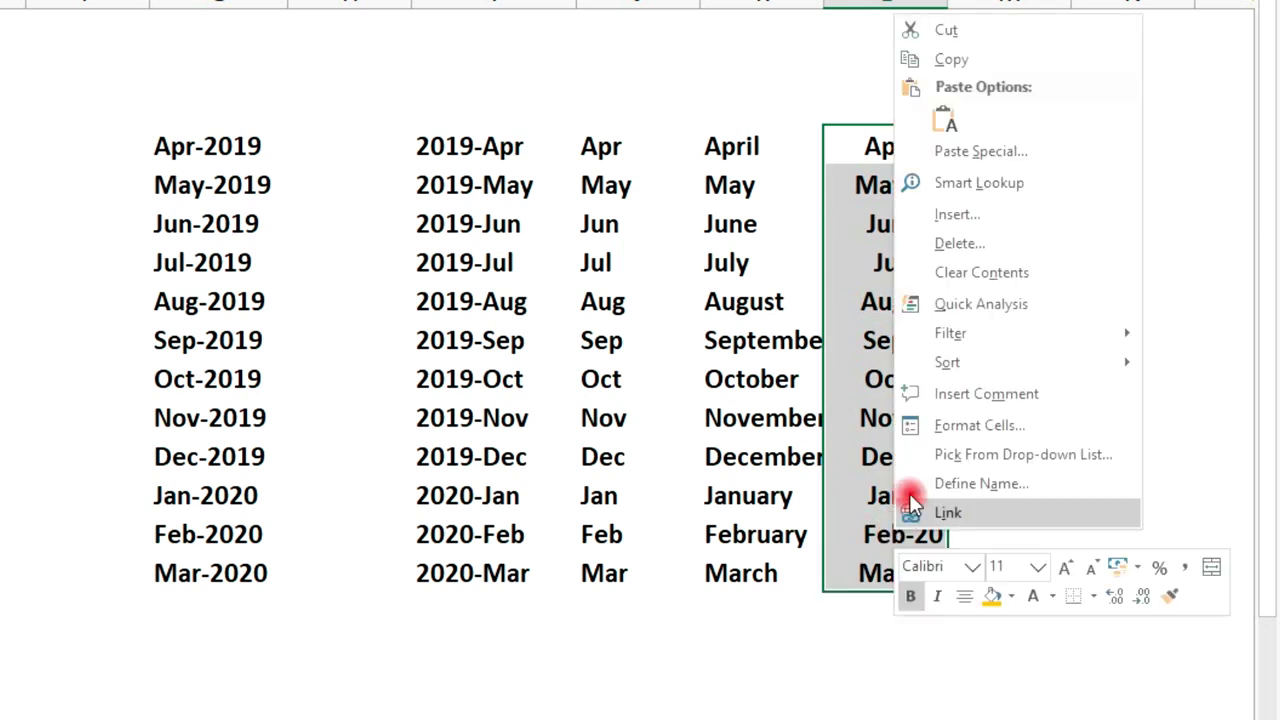
Step: Replace the mmm-yy format of the column L dates with the custom format yyyy-mmmm
key("Escape")
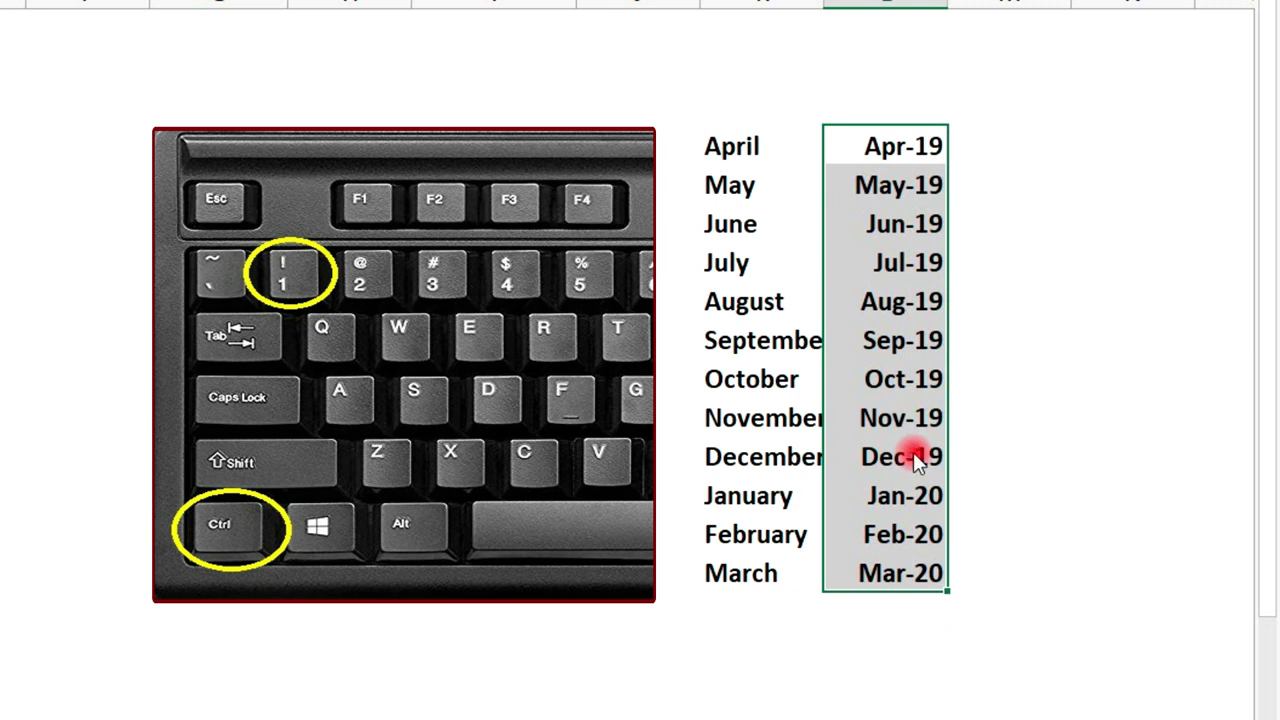
key("ctrl+1")
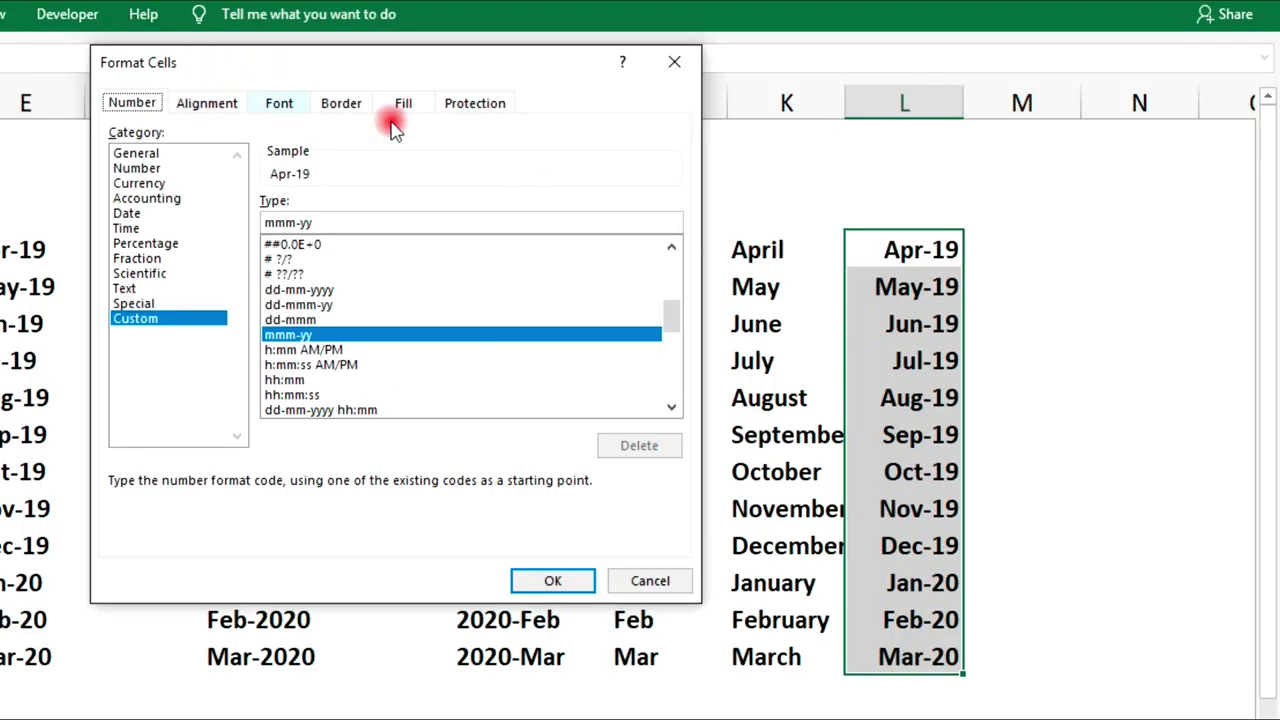
left_click_drag(380, 70, 412, 168)
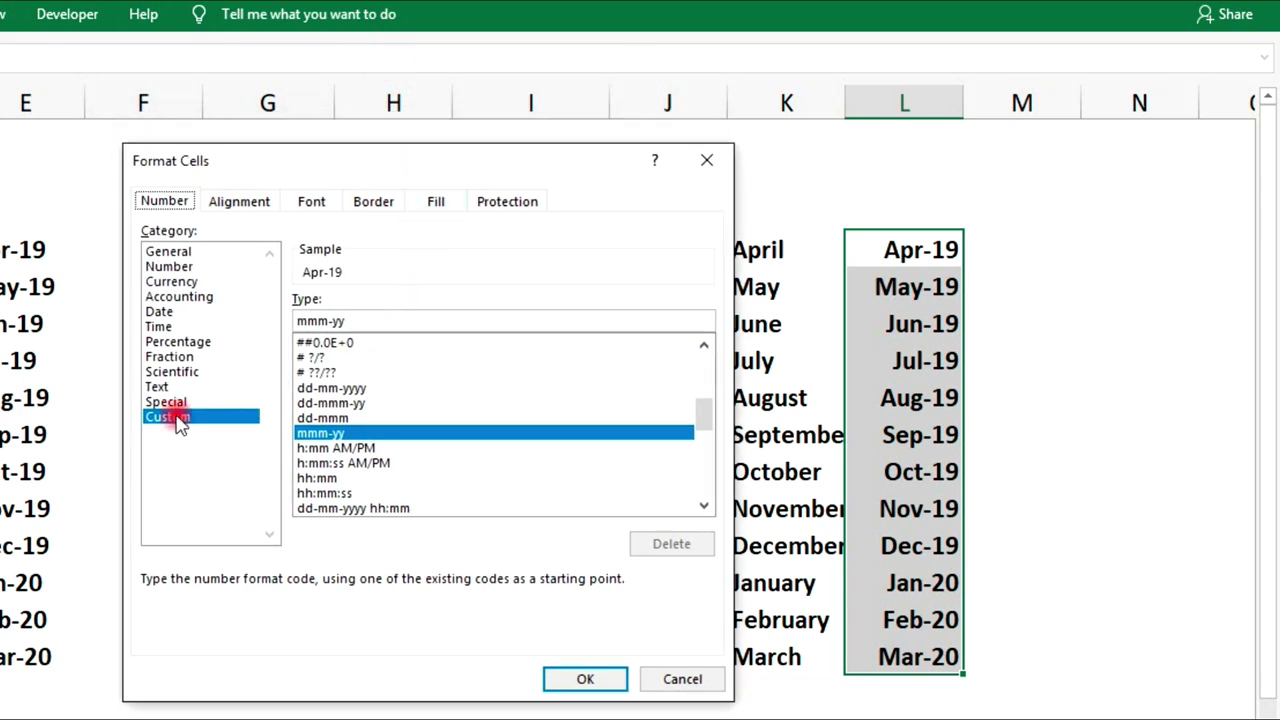
left_click_drag(276, 324, 395, 327)
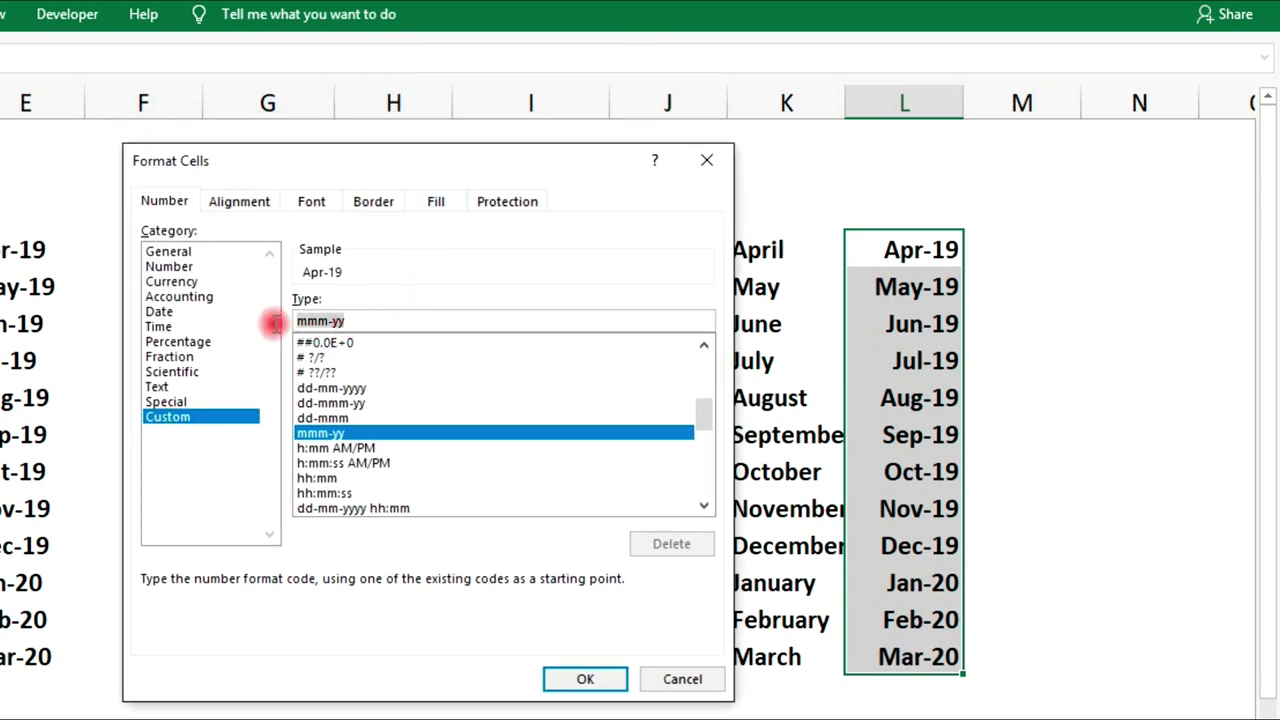
left_click(388, 318)
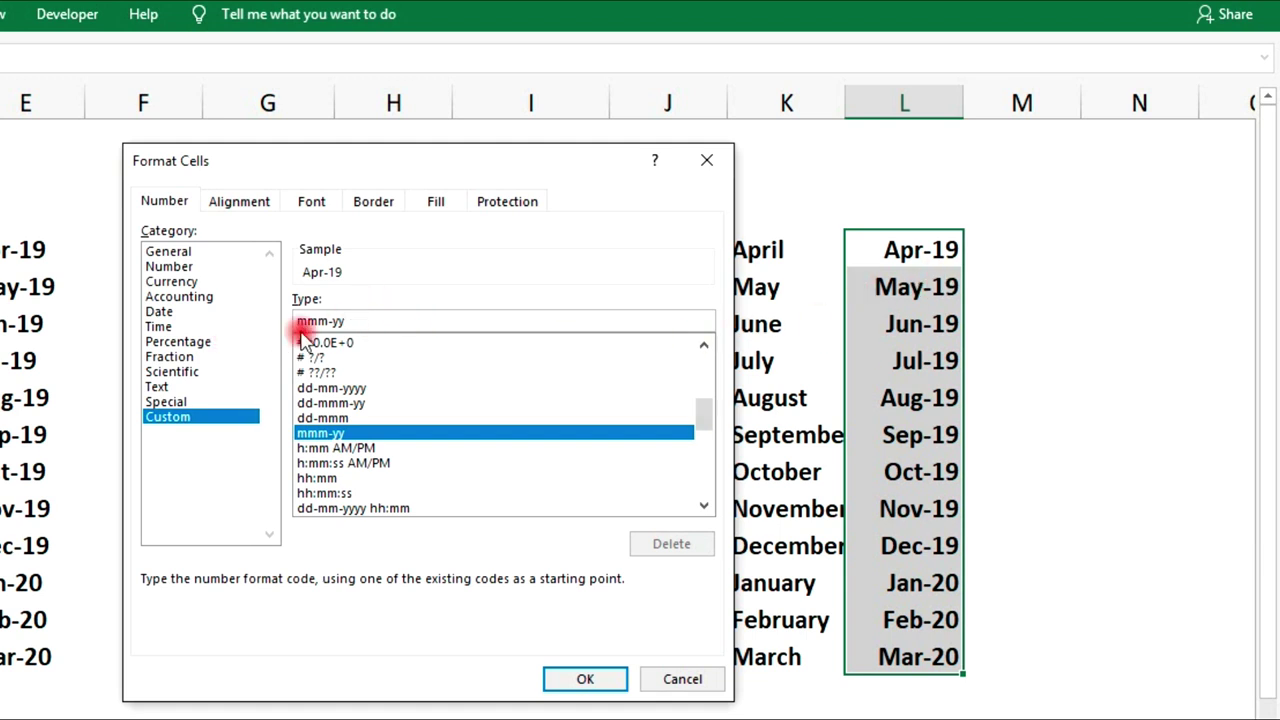
left_click_drag(400, 320, 290, 322)
key("BackSpace")
type("yyy")
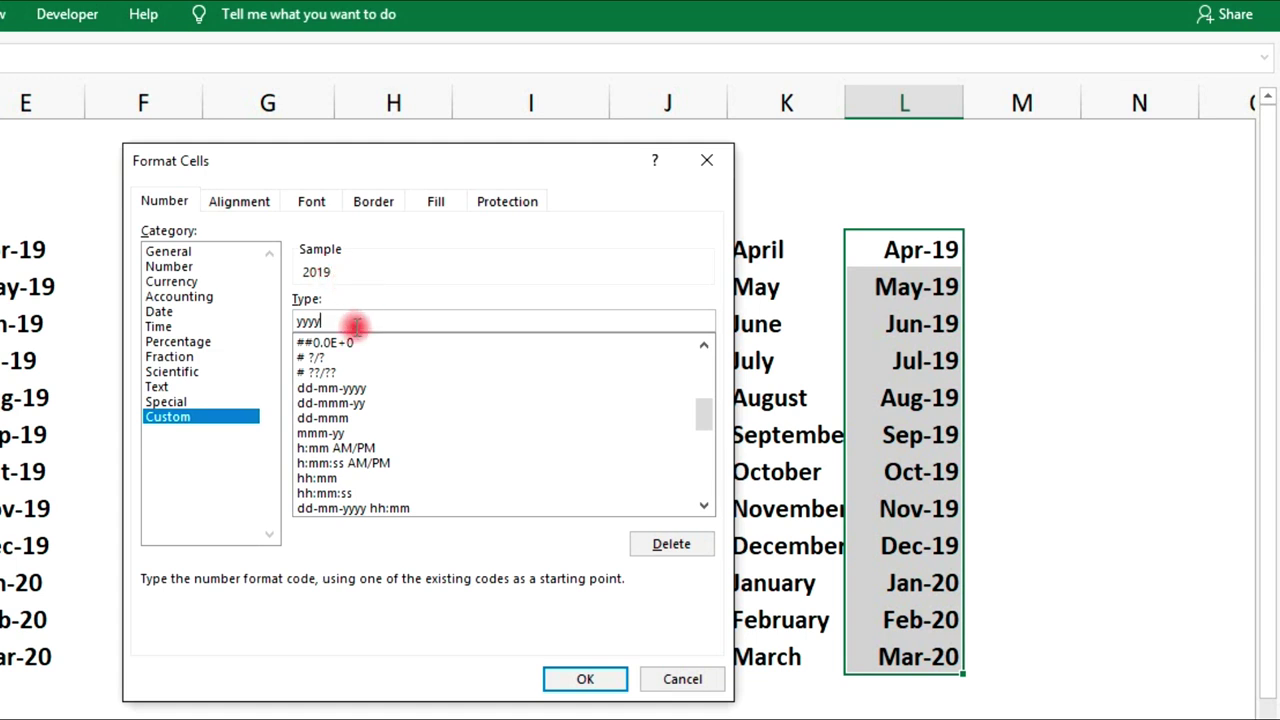
key("BackSpace")
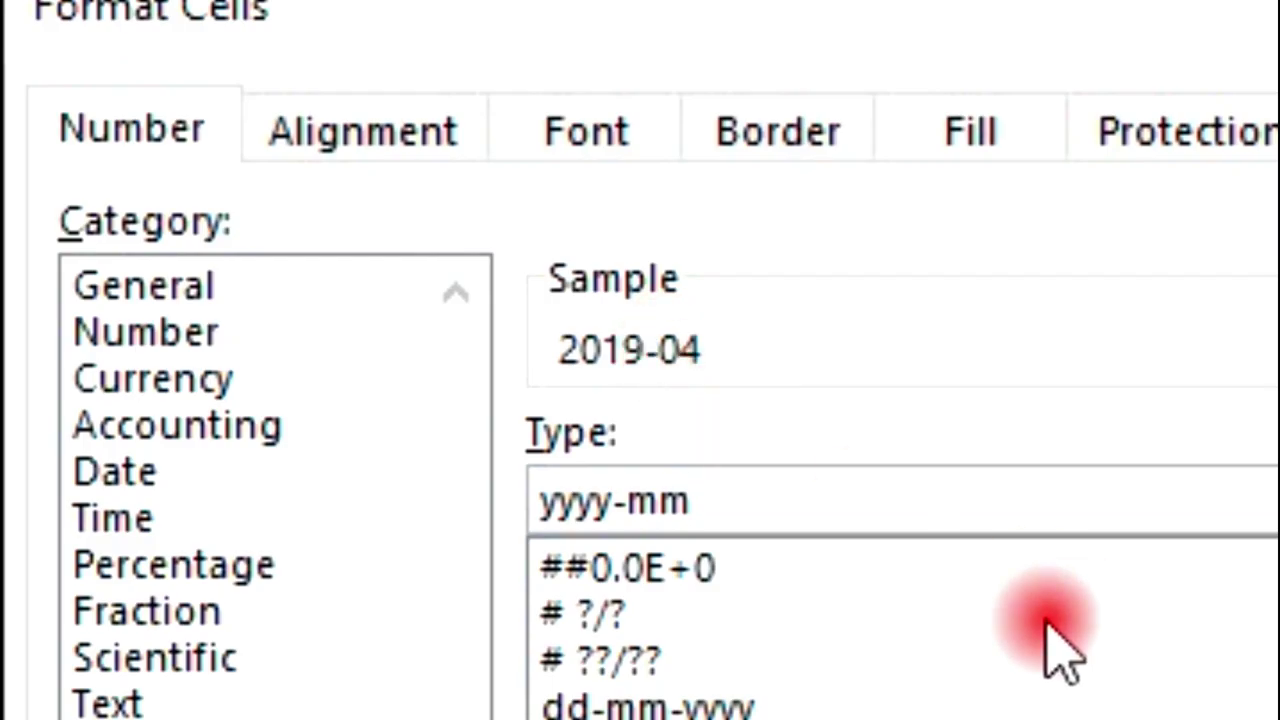
type("m")
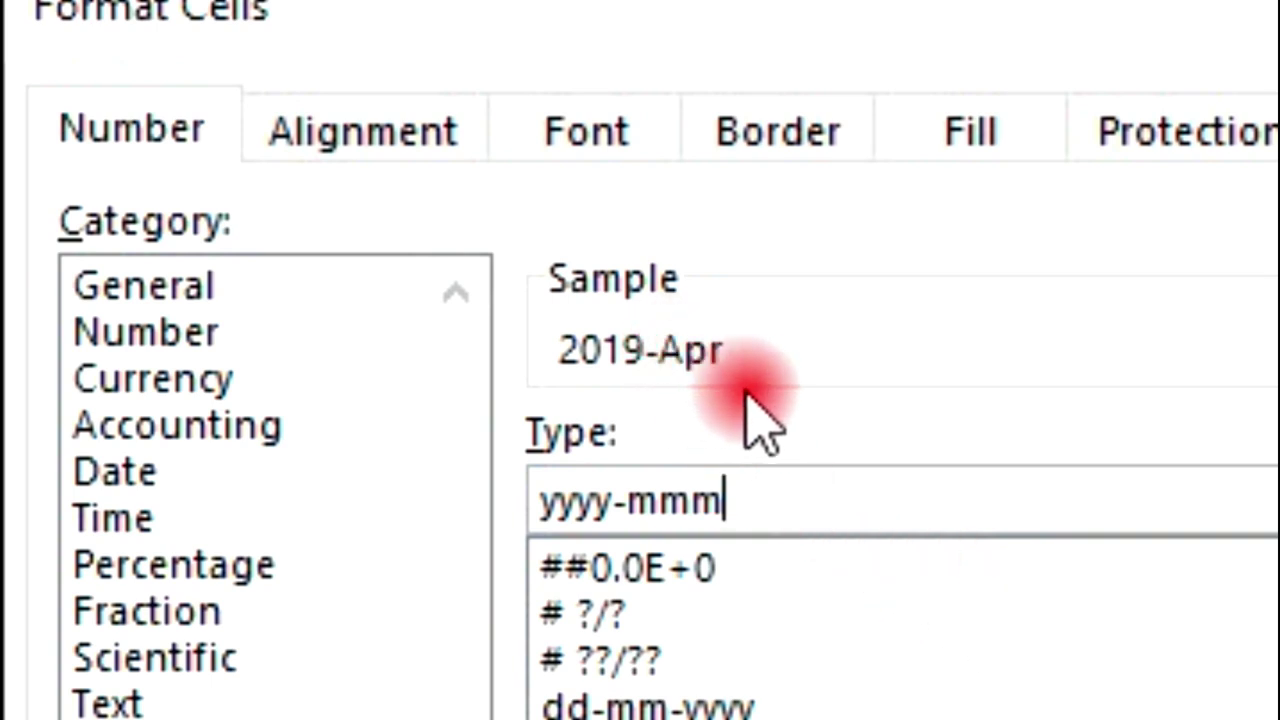
type("m")
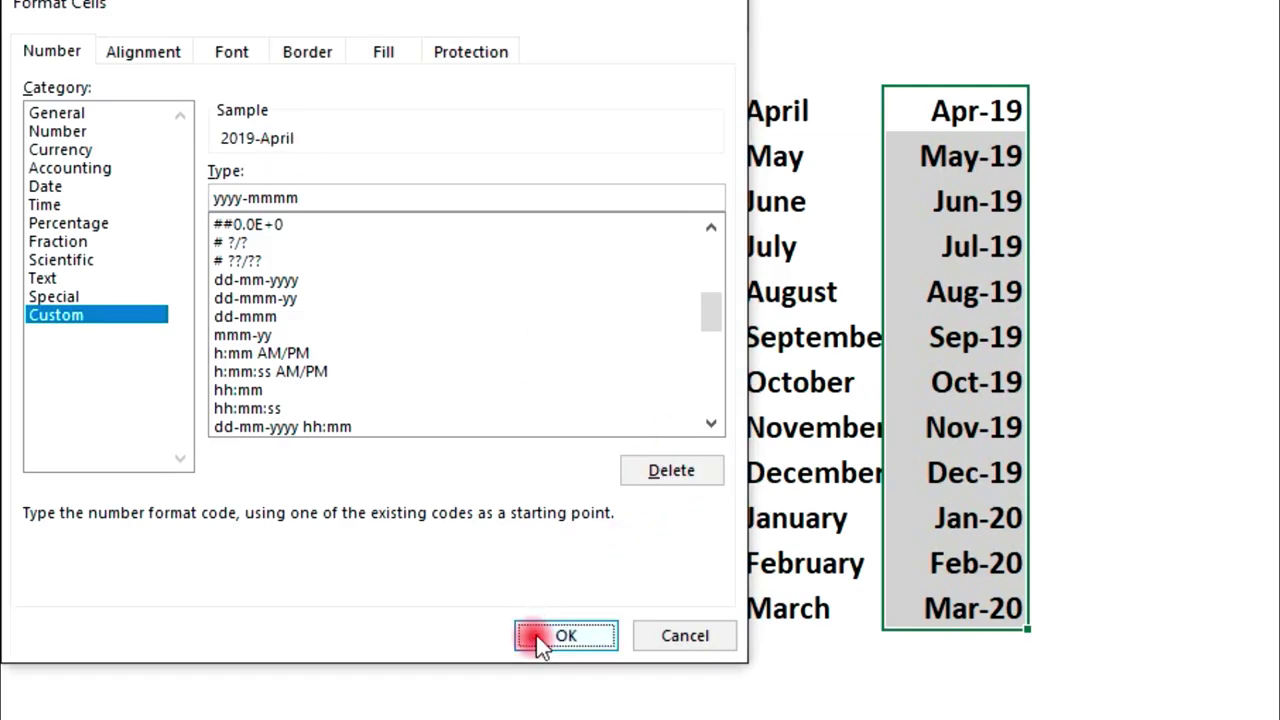
left_click(540, 636)
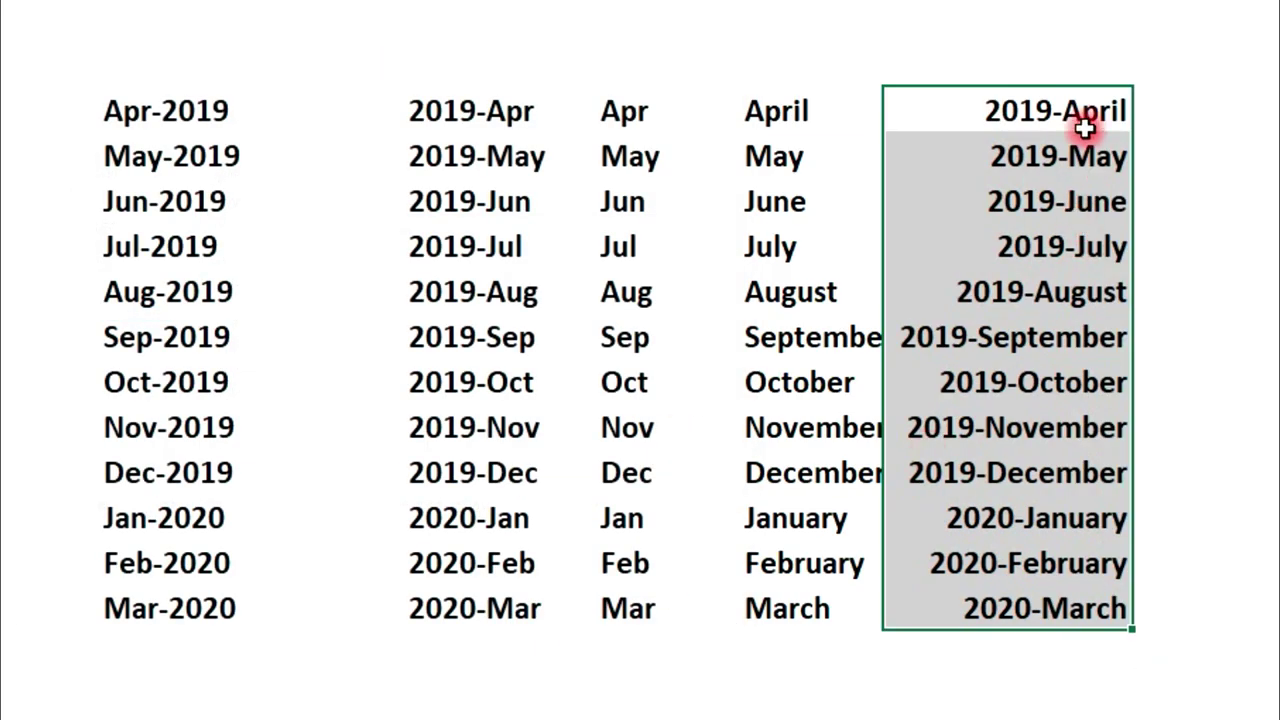
Step: Left-align the 2019-April to 2020-March dates in column L, then select column G's dates
left_click(1086, 114)
left_click_drag(1040, 110, 1016, 608)
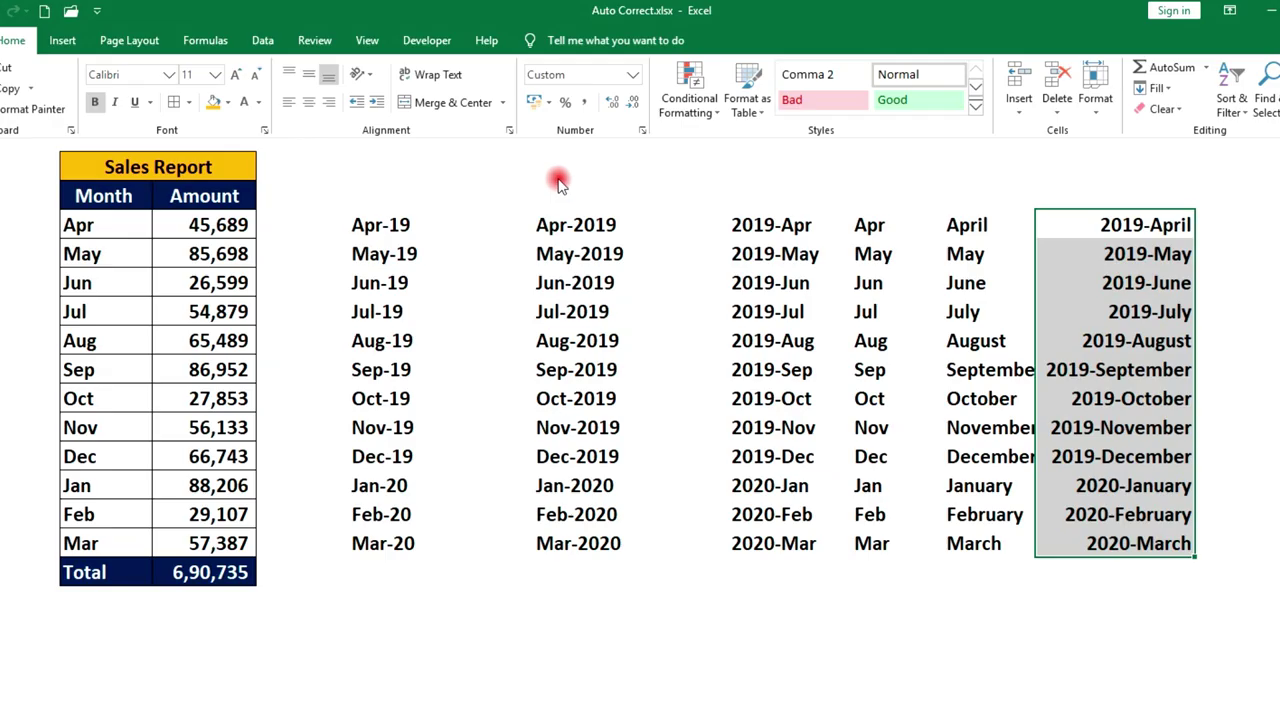
left_click(289, 102)
left_click(1086, 425)
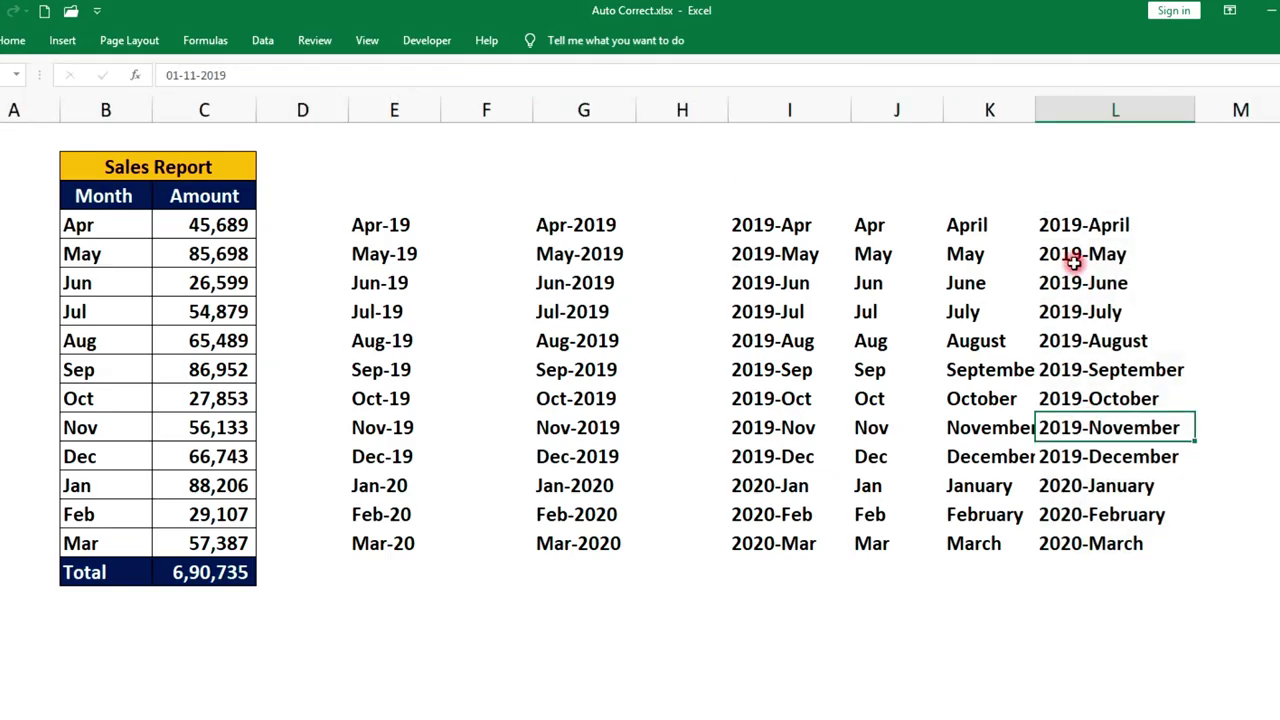
left_click(1236, 484)
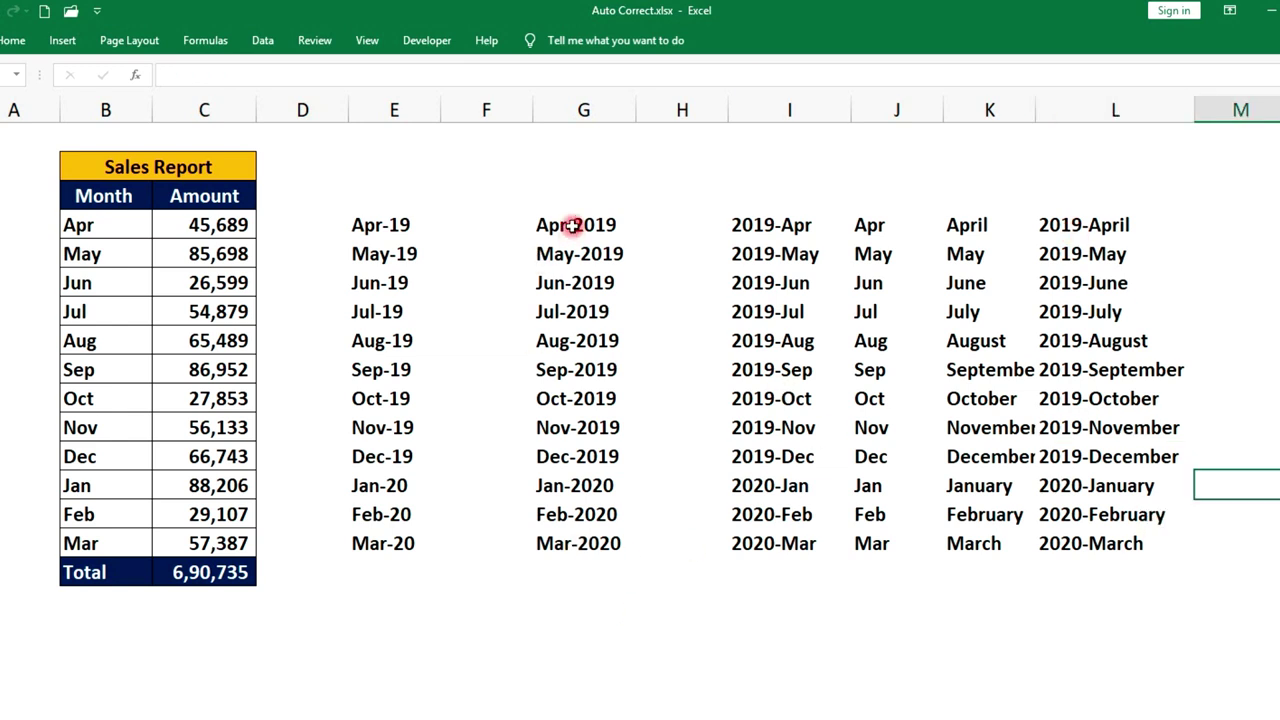
left_click_drag(572, 226, 560, 545)
Step: Change the column G dates to custom format dd-mmm-yyyy, reading 01-Apr-2019 through 01-Mar-2020
right_click(566, 295)
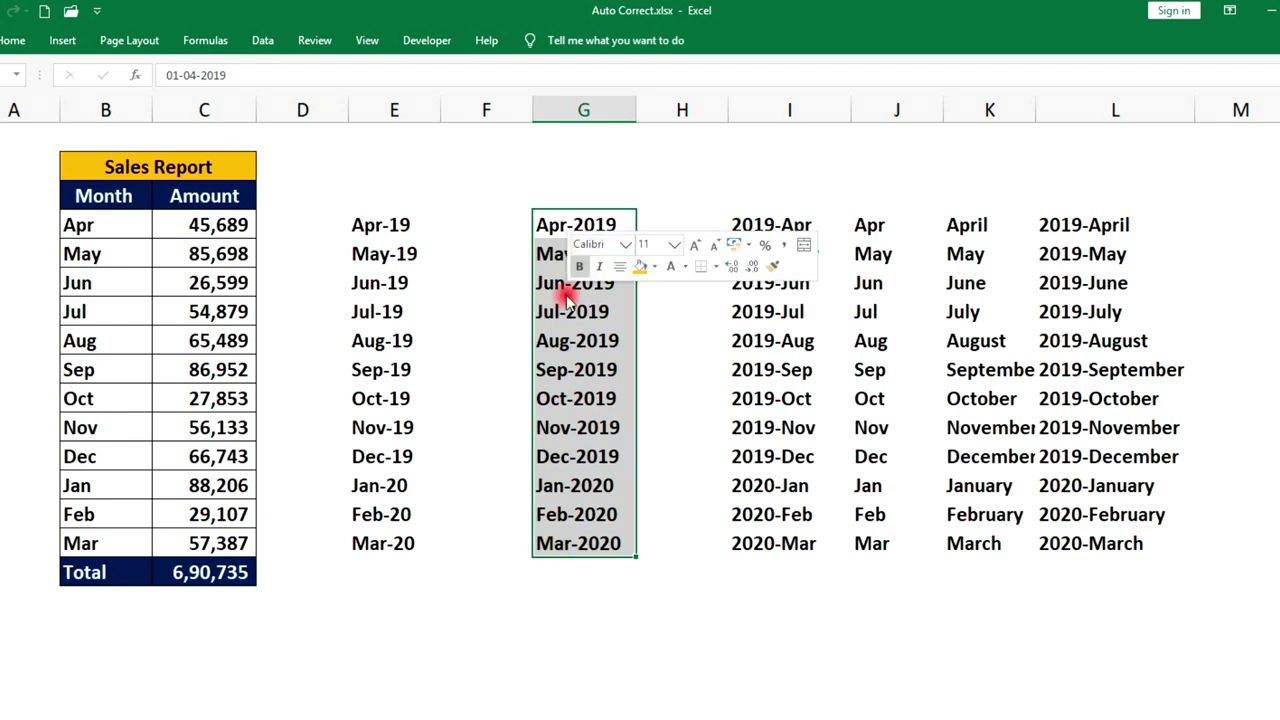
left_click(645, 575)
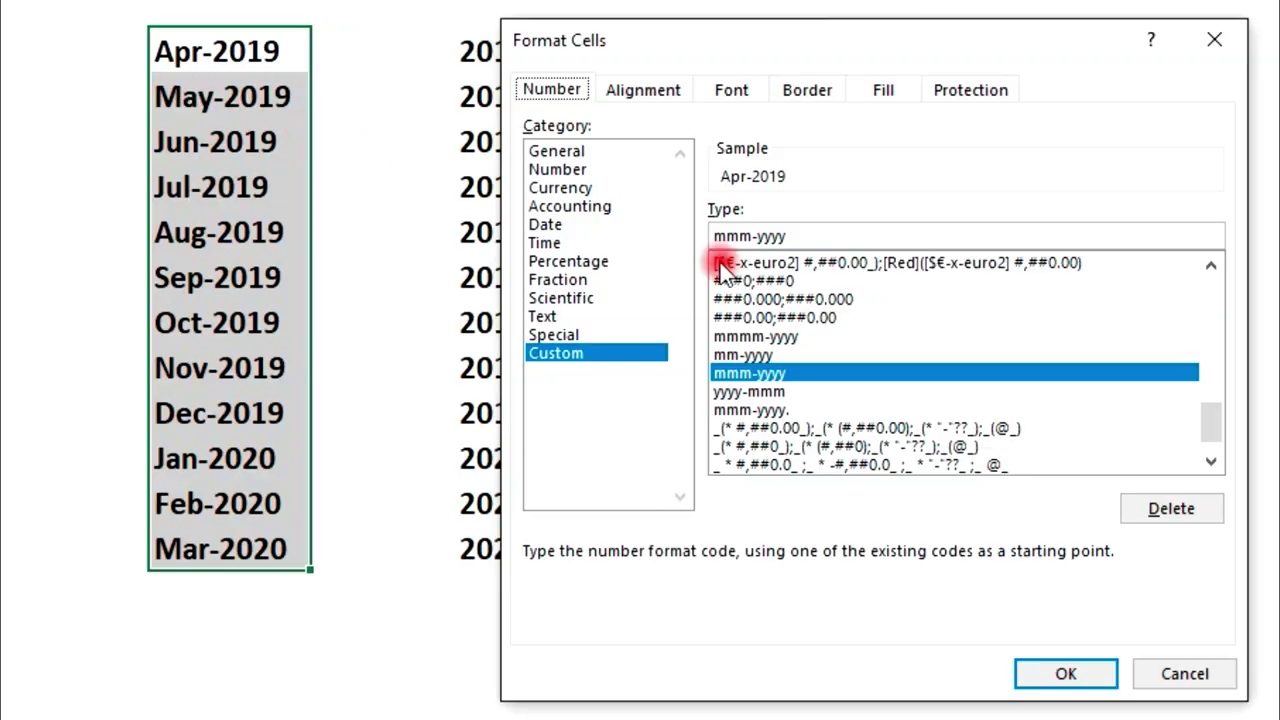
left_click(718, 236)
type("dd-")
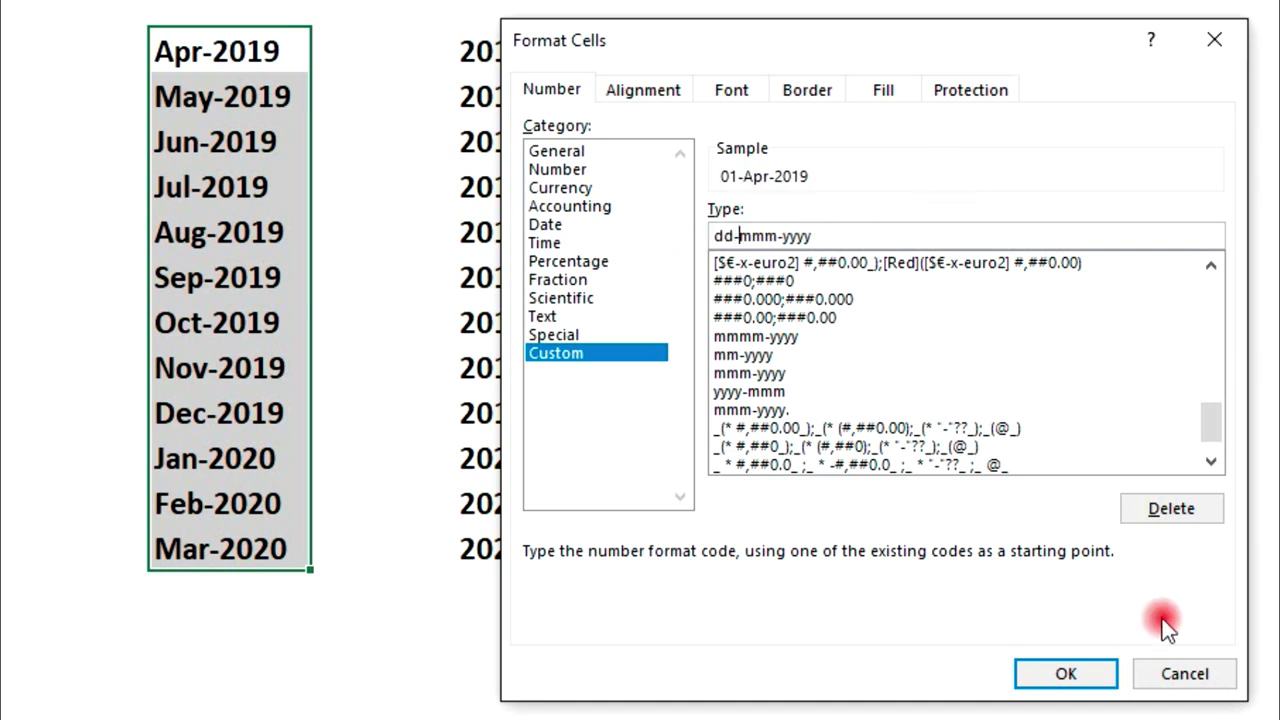
left_click(1098, 677)
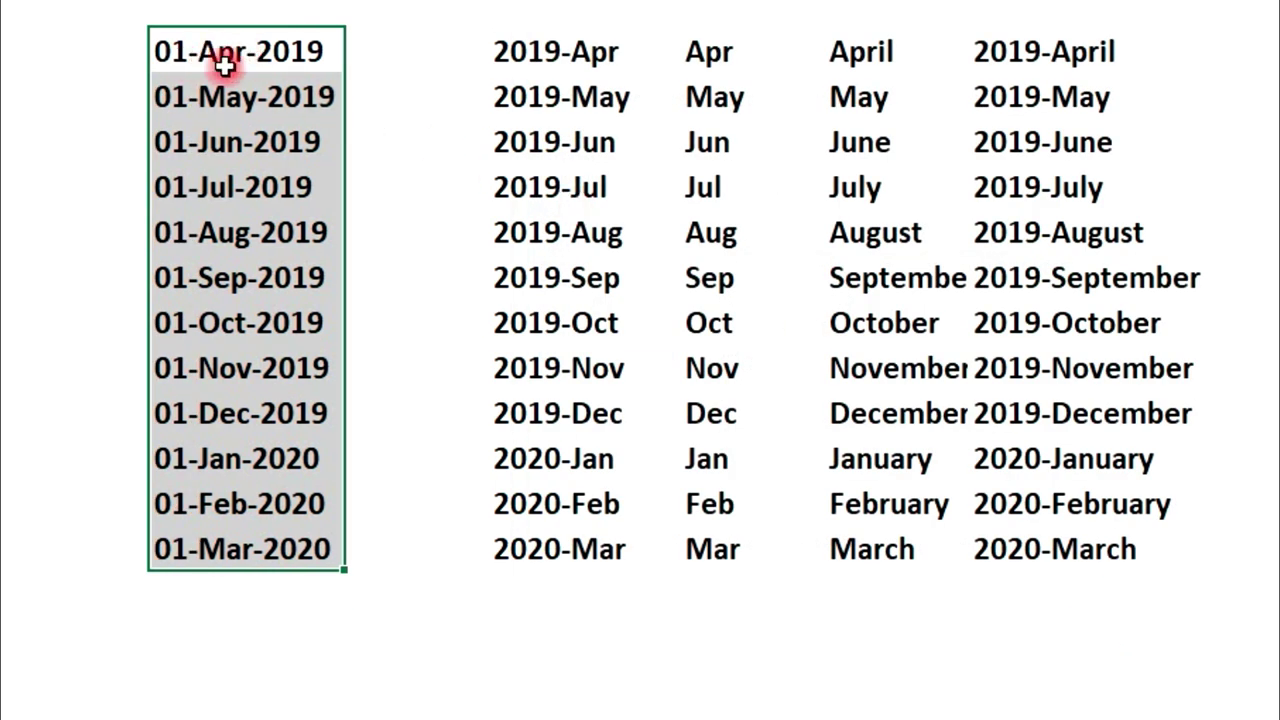
left_click(295, 512)
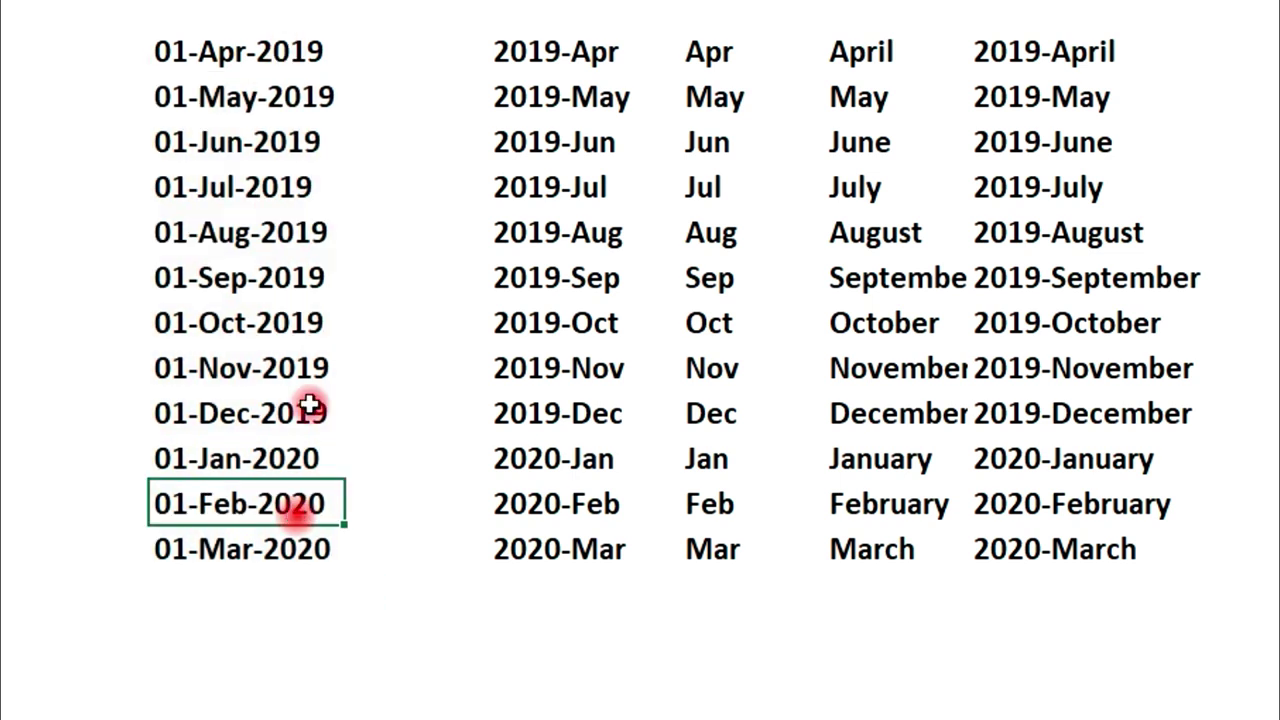